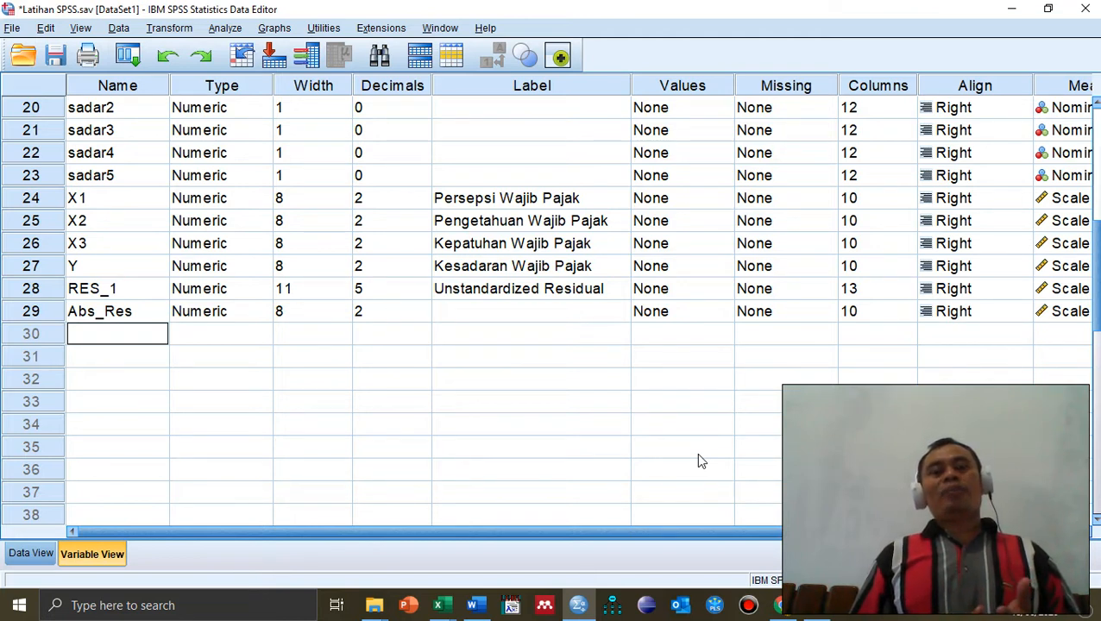
Step: Run a Frequencies analysis with a frequency table for the variable X1 (Persepsi Wajib Pajak)
left_click(486, 205)
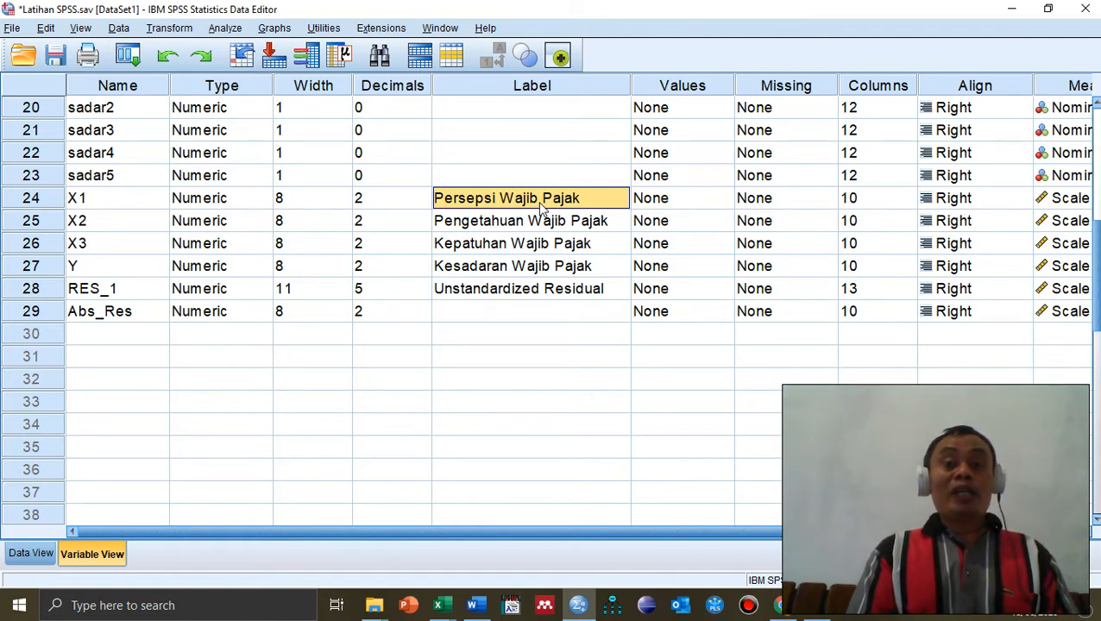
left_click(226, 28)
mouse_move(376, 71)
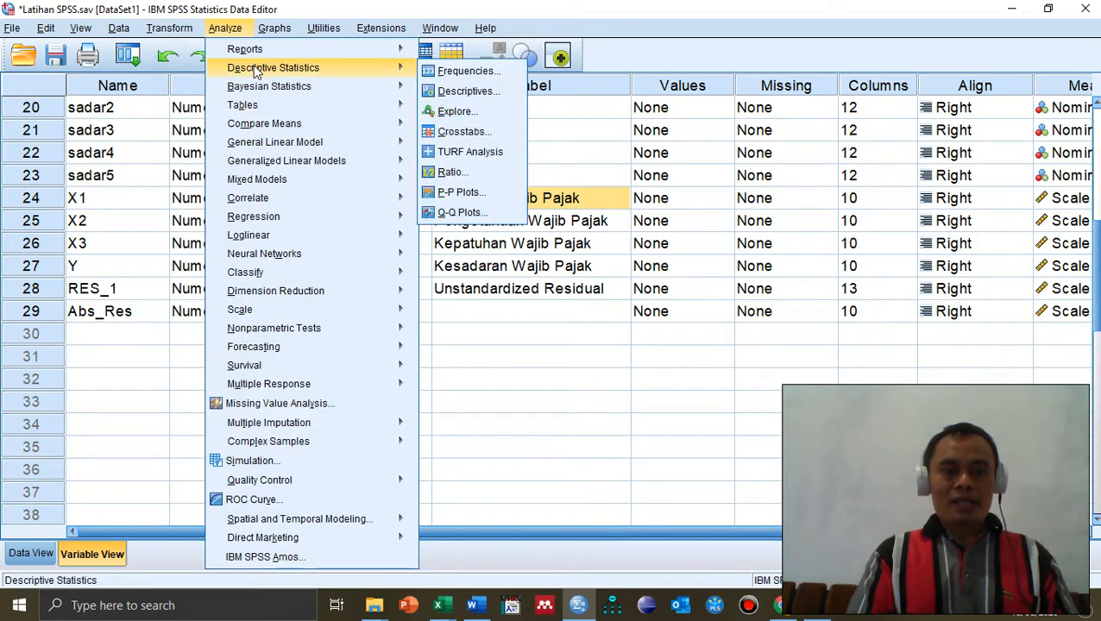
left_click(468, 71)
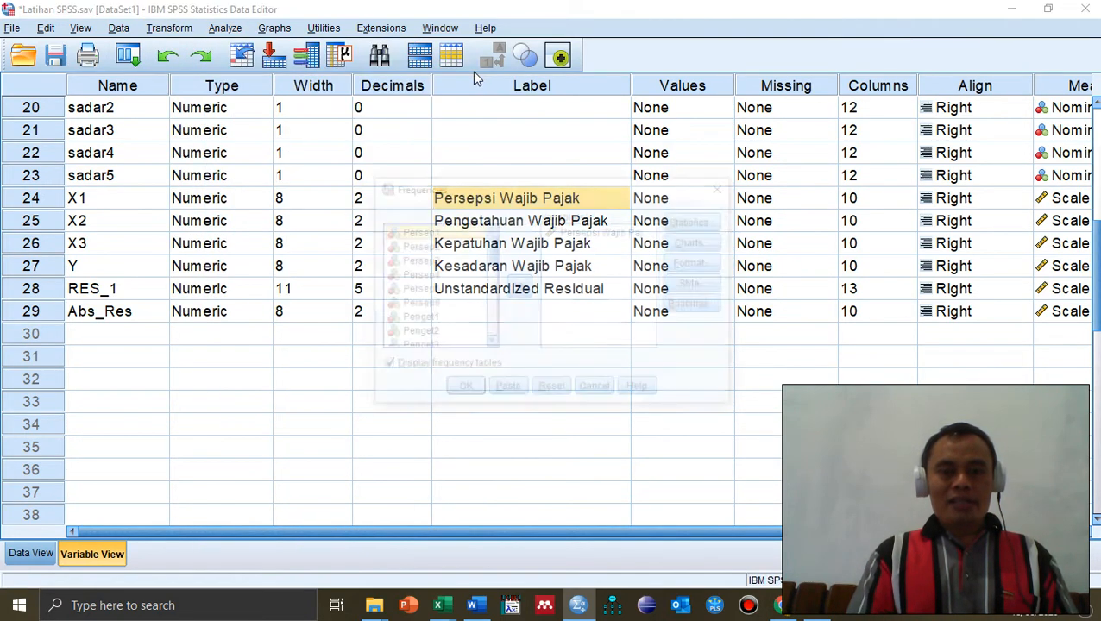
left_click(471, 390)
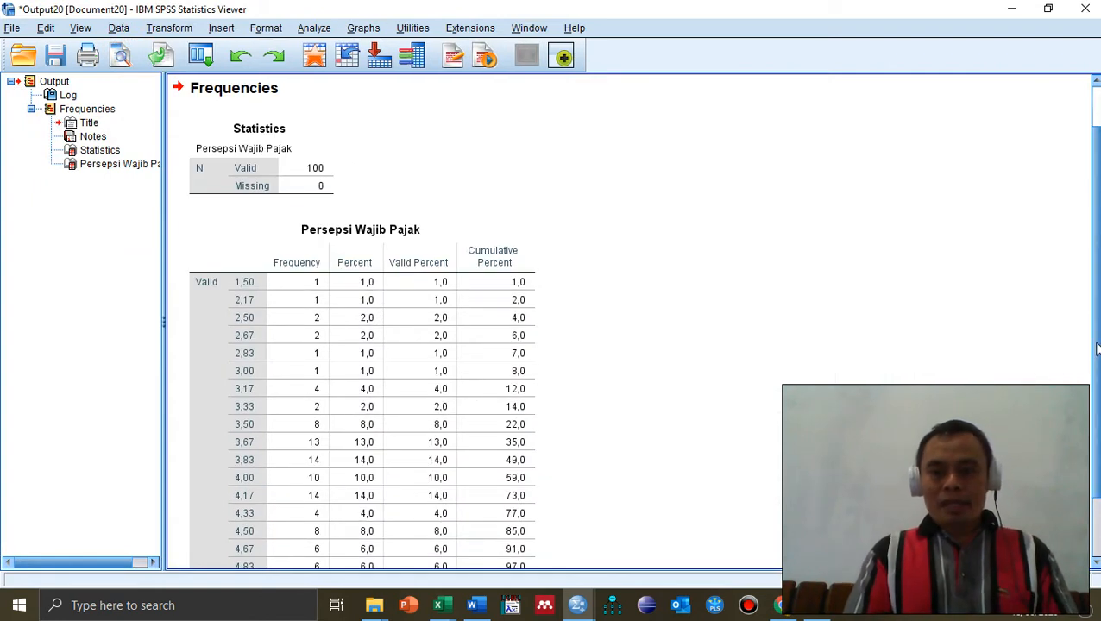
Step: Review the Persepsi Wajib Pajak frequency table down to its total row, and close the output document without saving it
scroll(1093, 350, "down", 3)
scroll(643, 320, "down", 1)
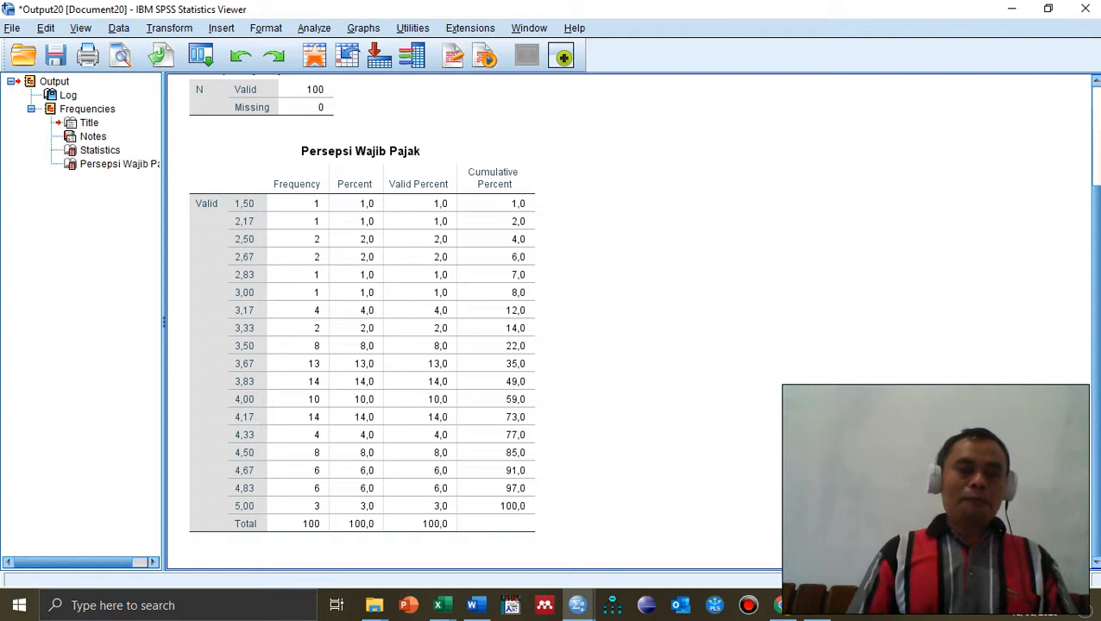
left_click(308, 163)
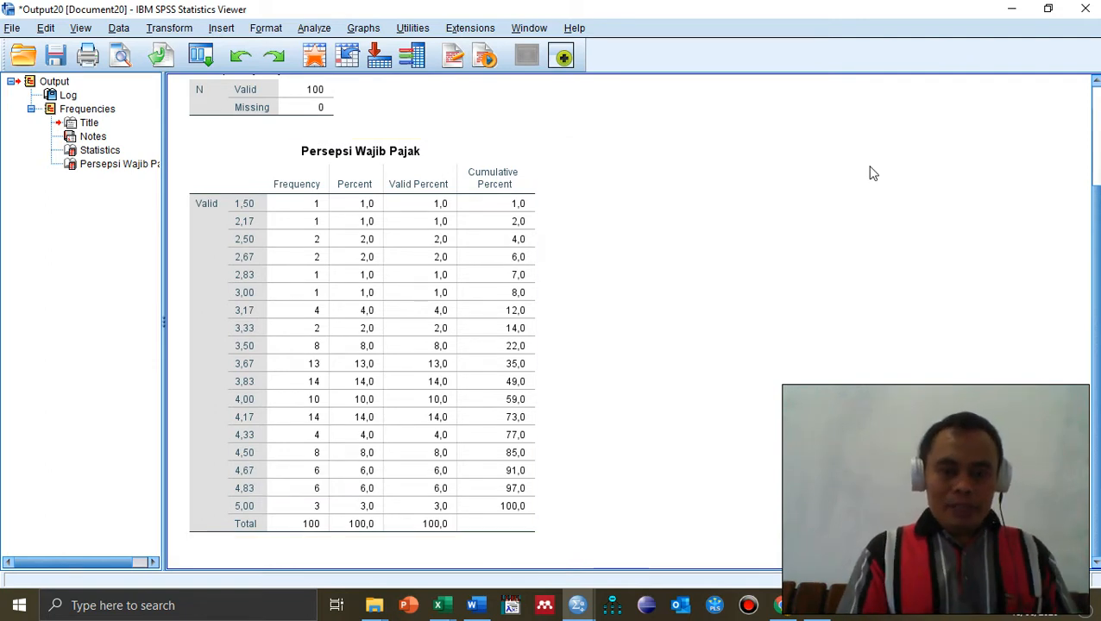
scroll(1097, 200, "up", 1)
left_click_drag(1097, 200, 1096, 176)
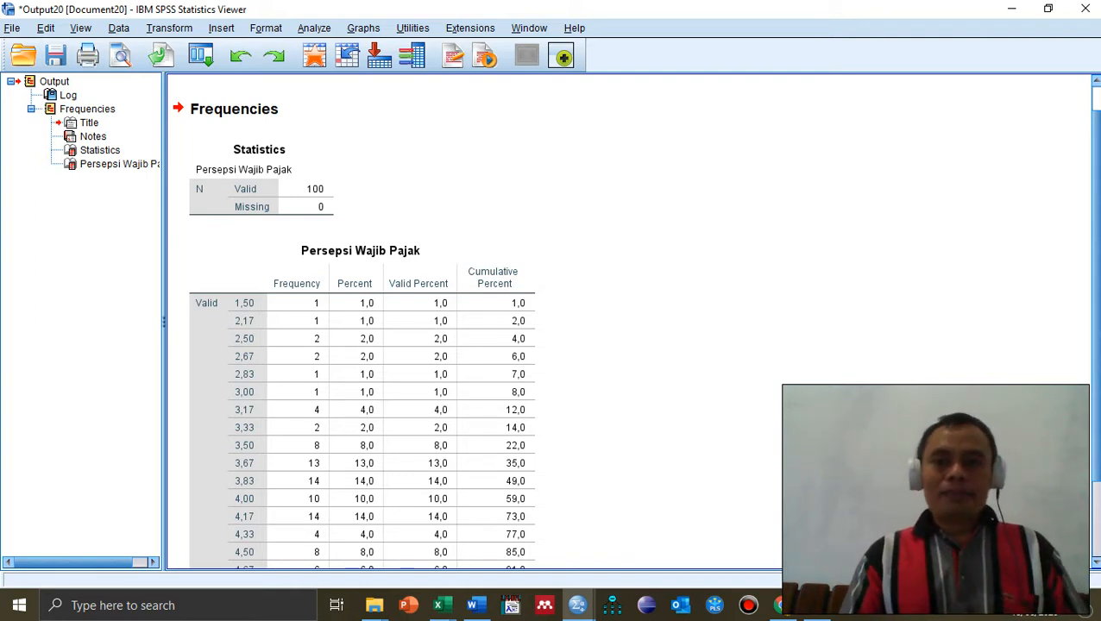
left_click(1086, 9)
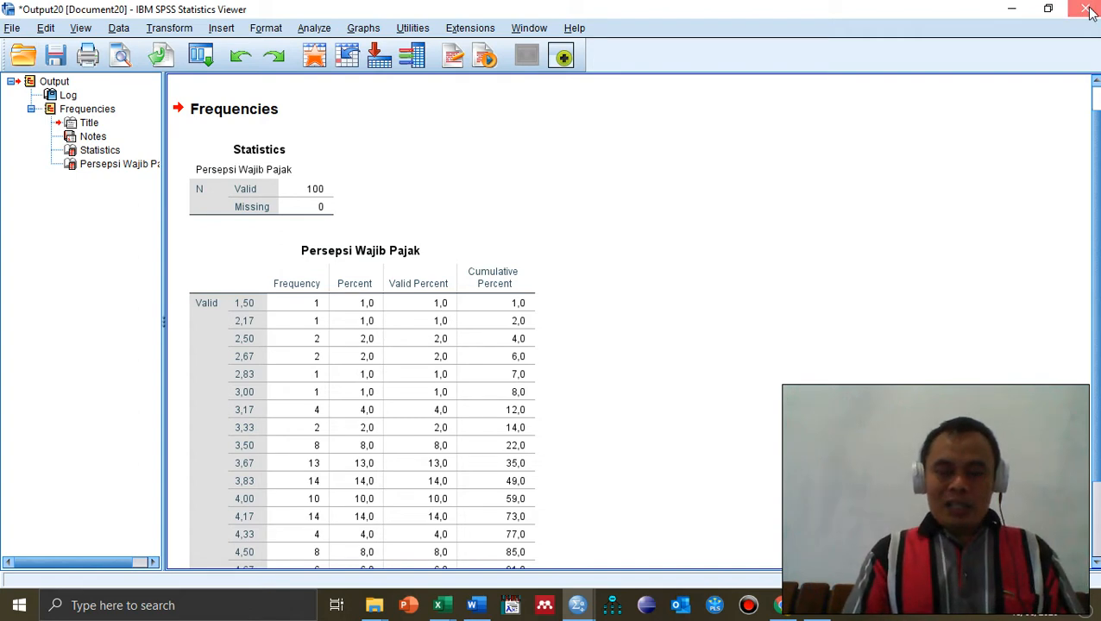
left_click(551, 324)
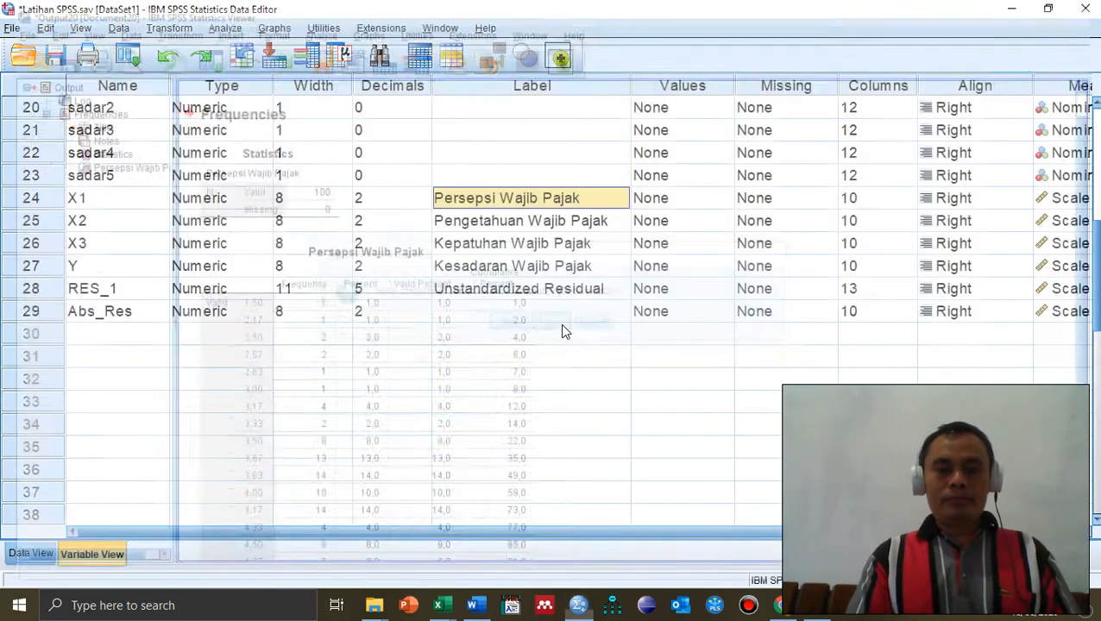
left_click(12, 30)
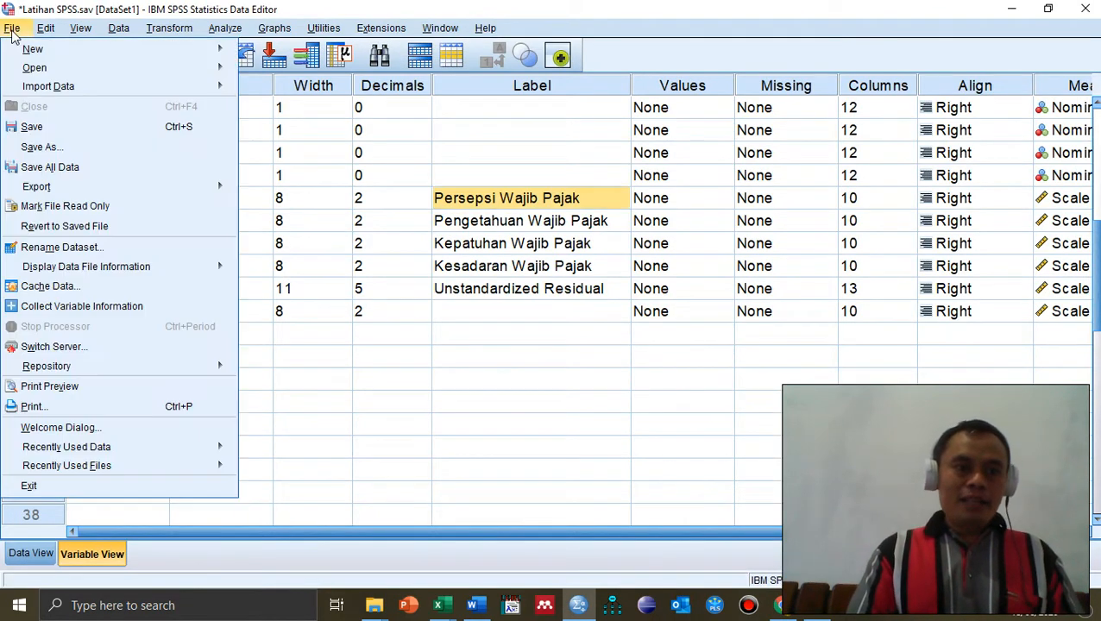
mouse_move(31, 55)
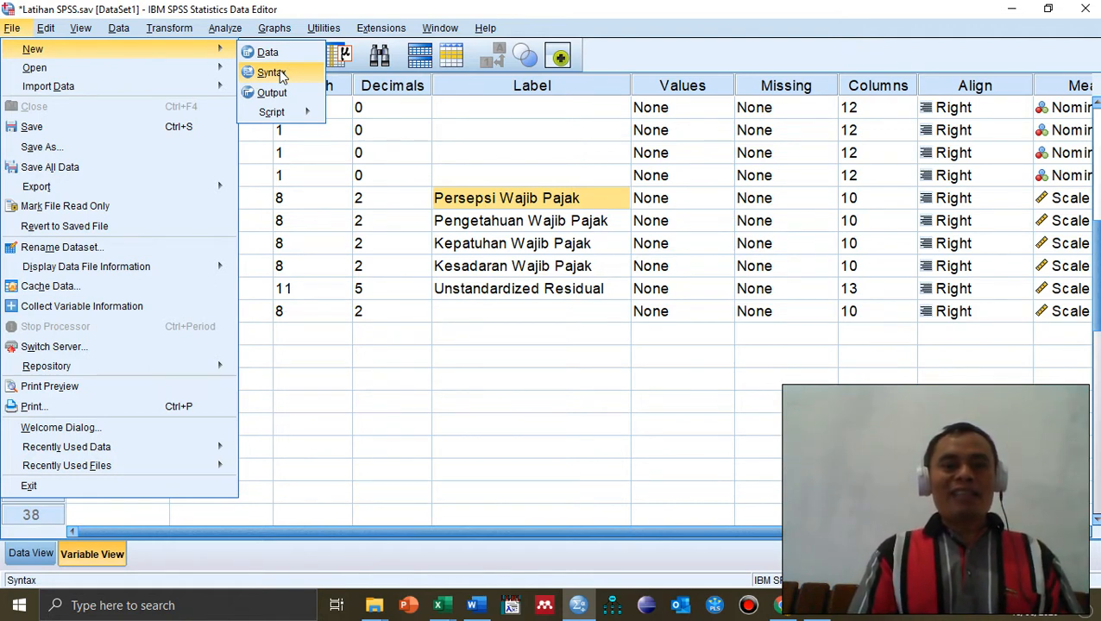
left_click(529, 153)
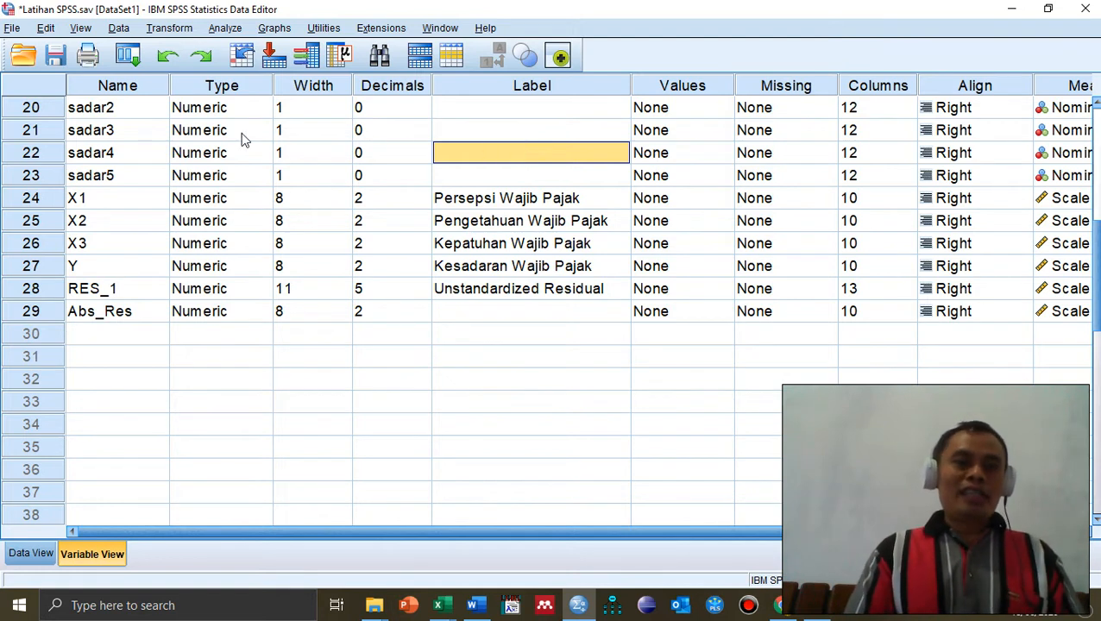
Step: Create a new syntax file and write its first line as "if (X1 <=1.5) DX1=1."
left_click(12, 31)
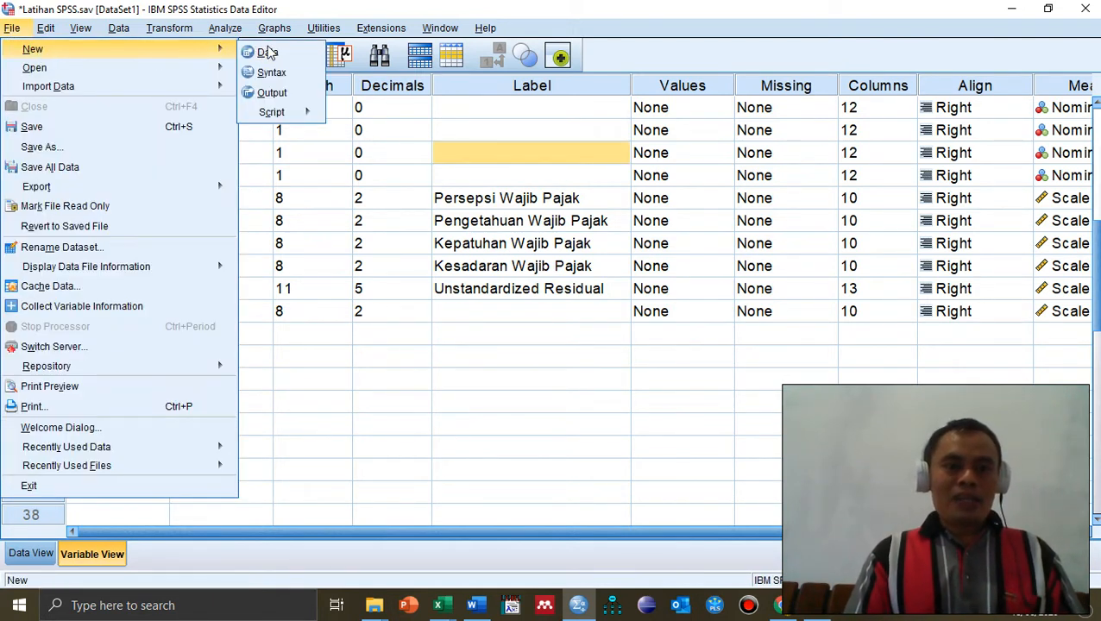
left_click(284, 77)
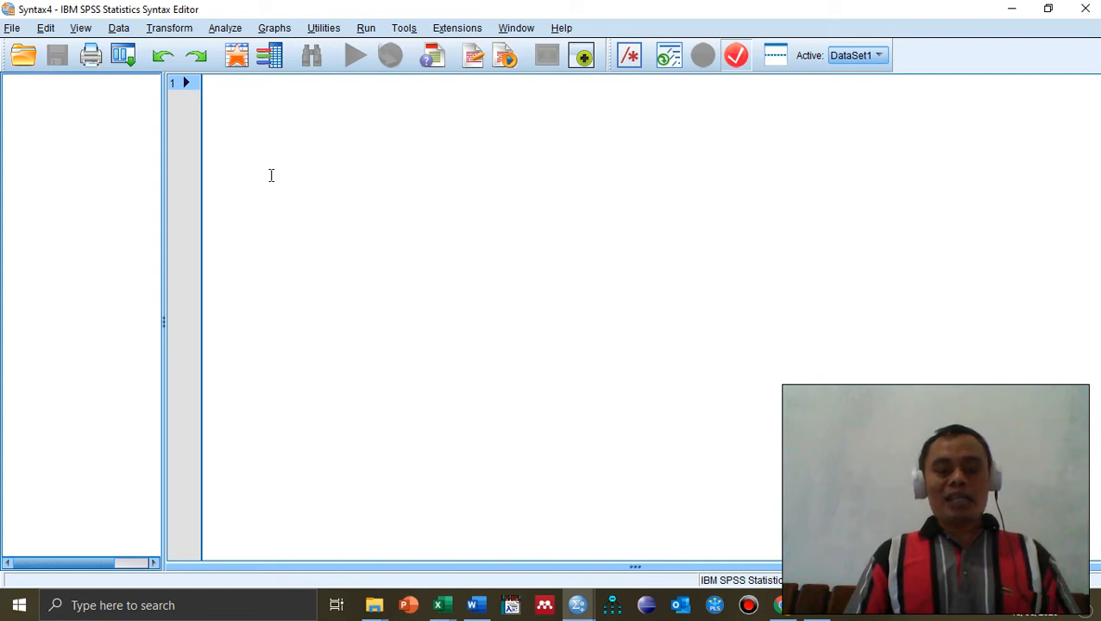
type("if")
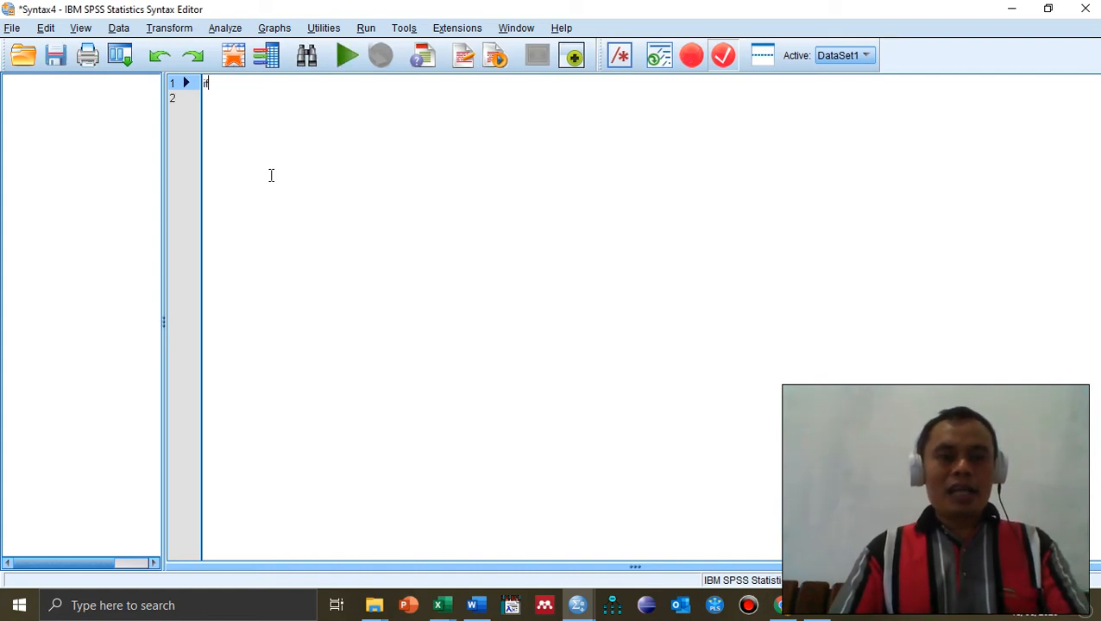
type(" (")
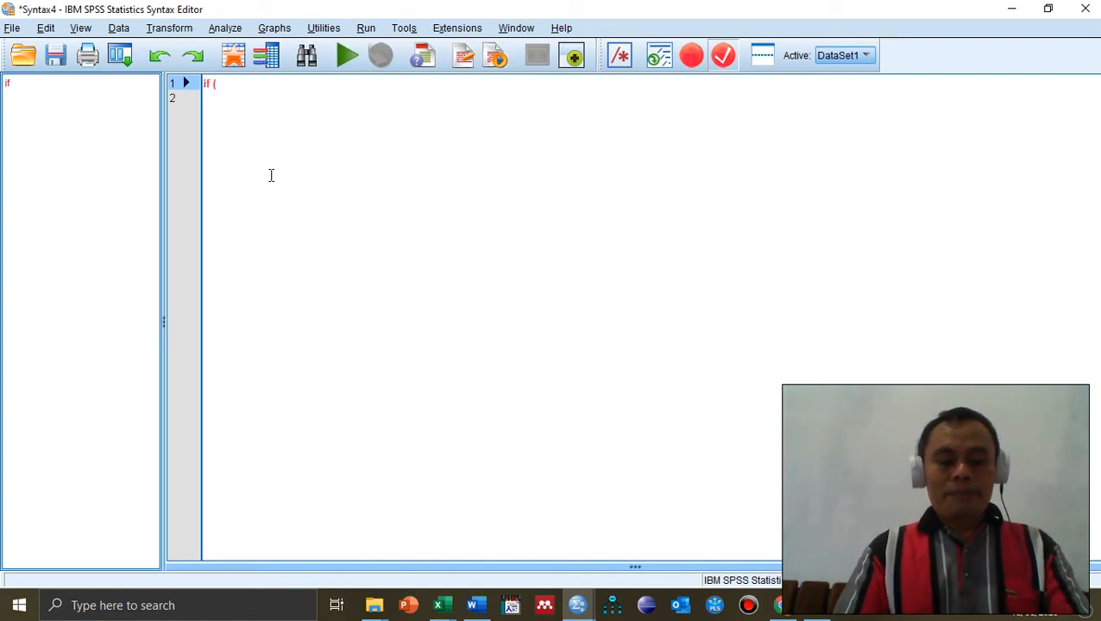
type("X1")
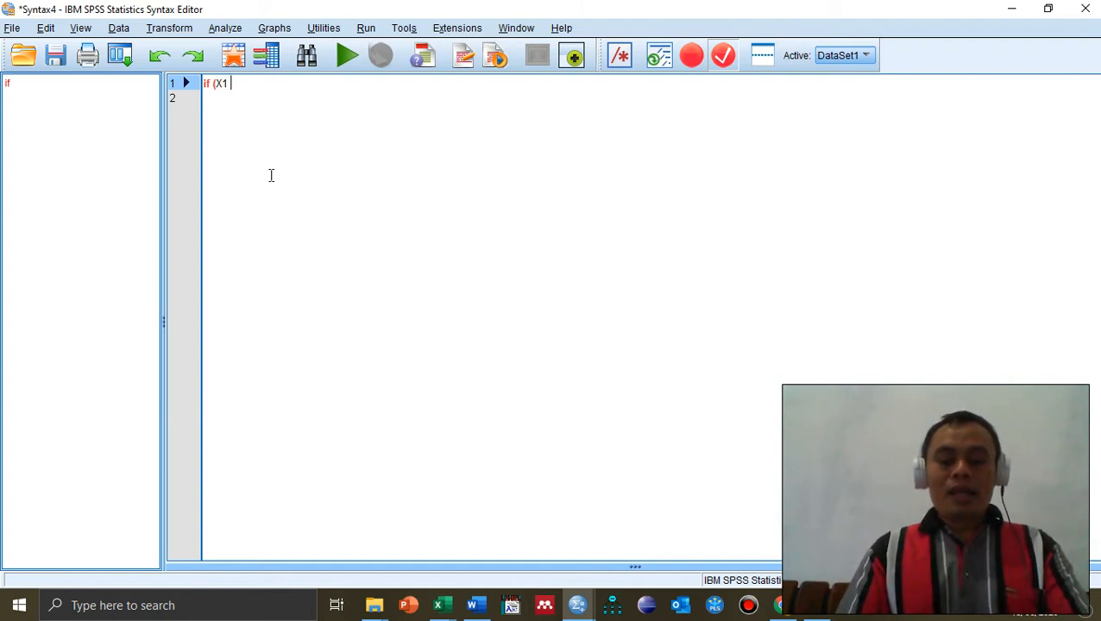
type(" <=")
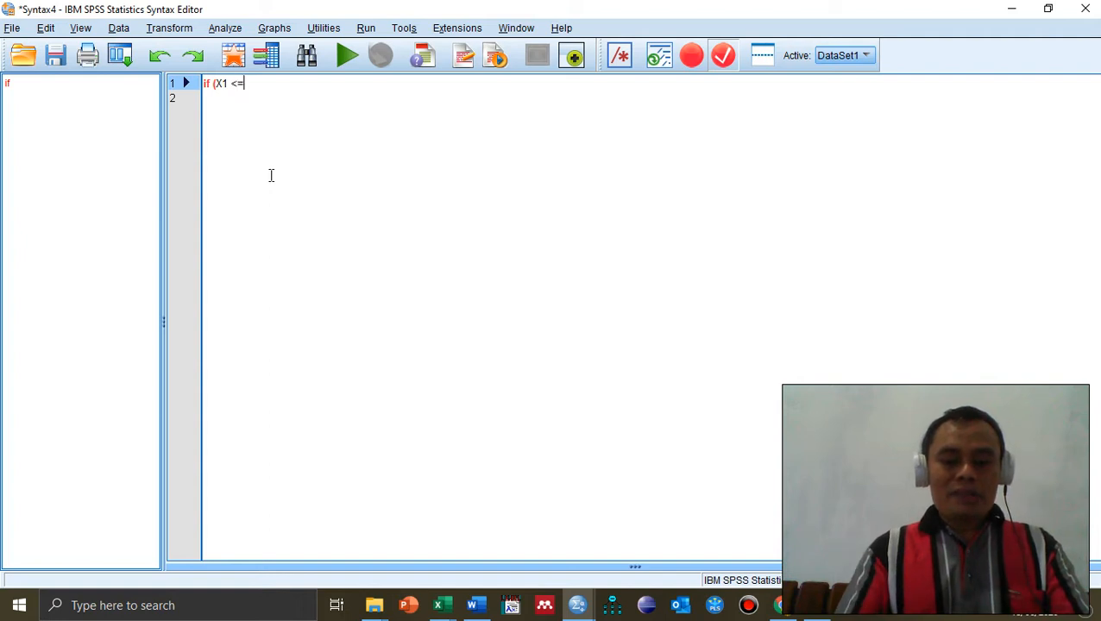
key("Escape")
type("1.5")
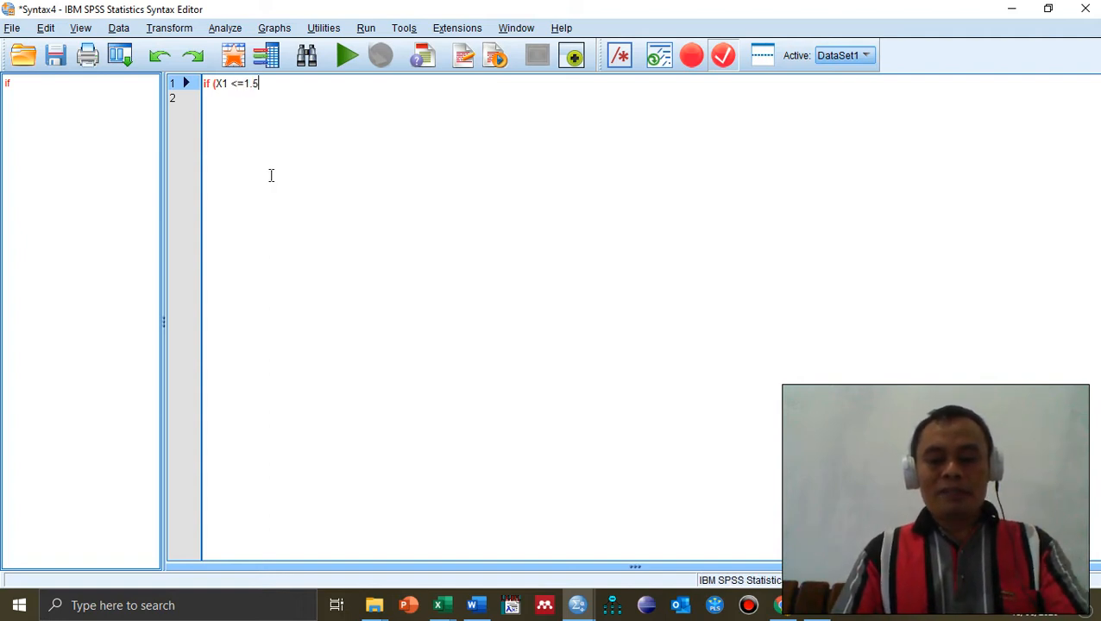
type(")")
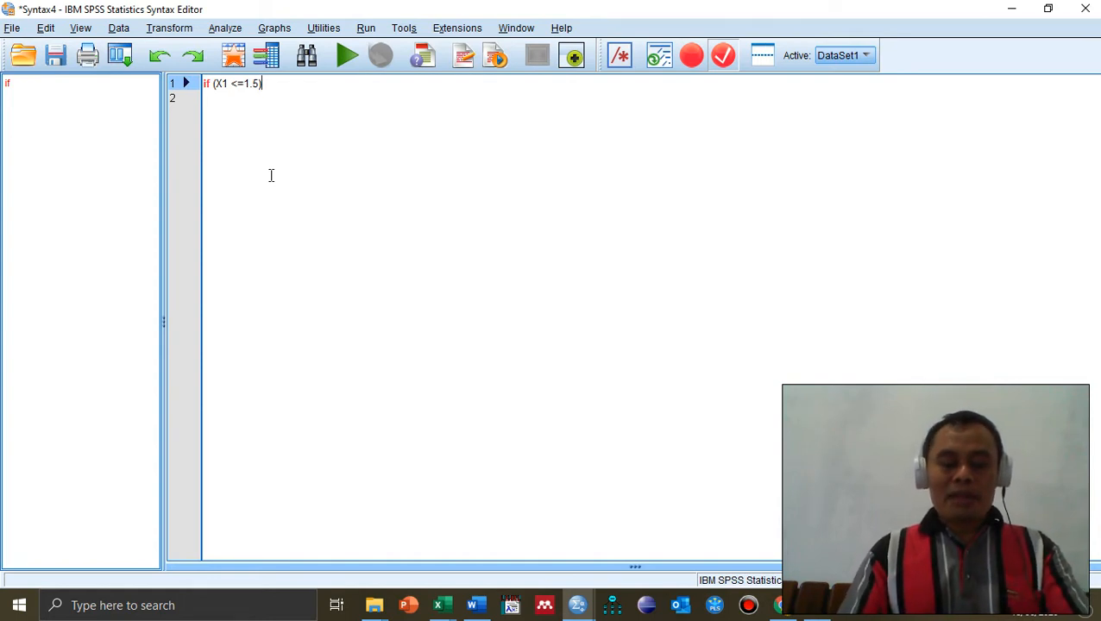
type(" D")
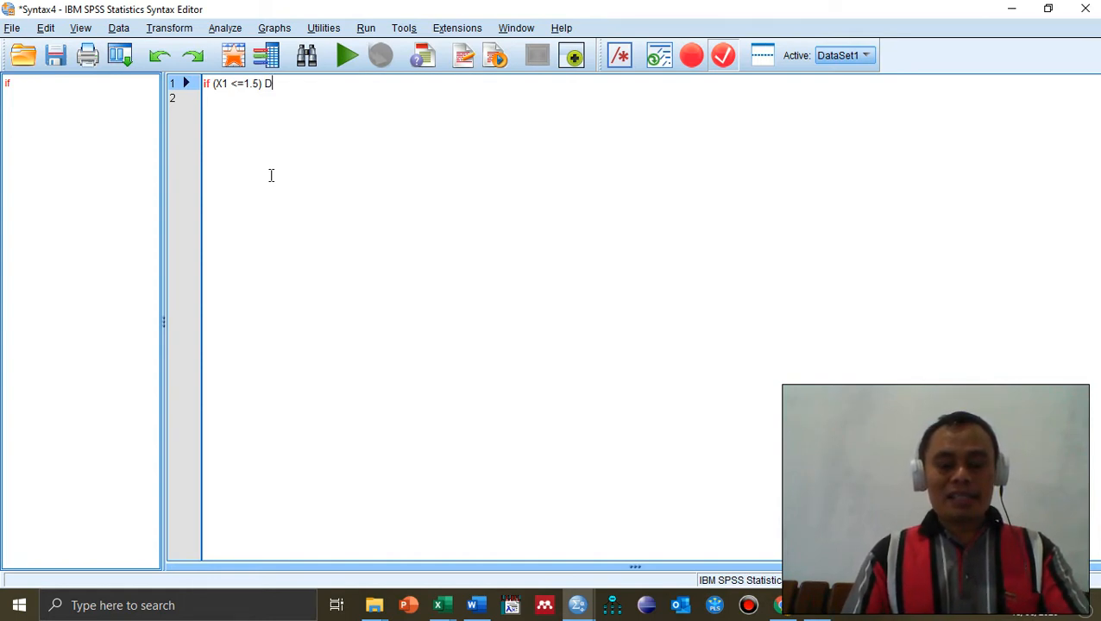
type("X1")
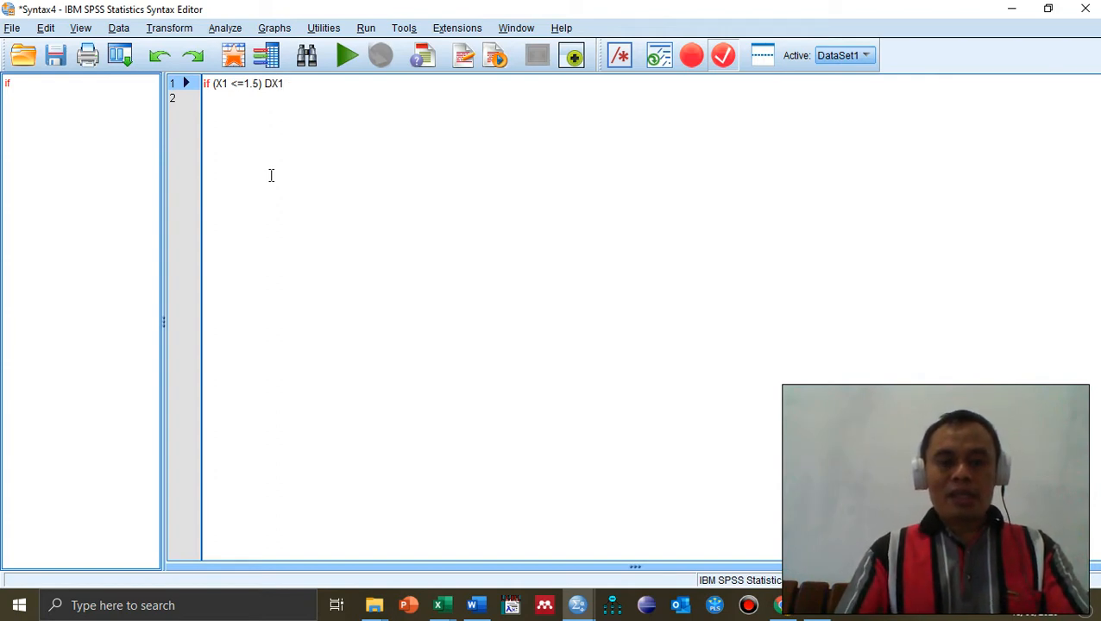
type("=1.")
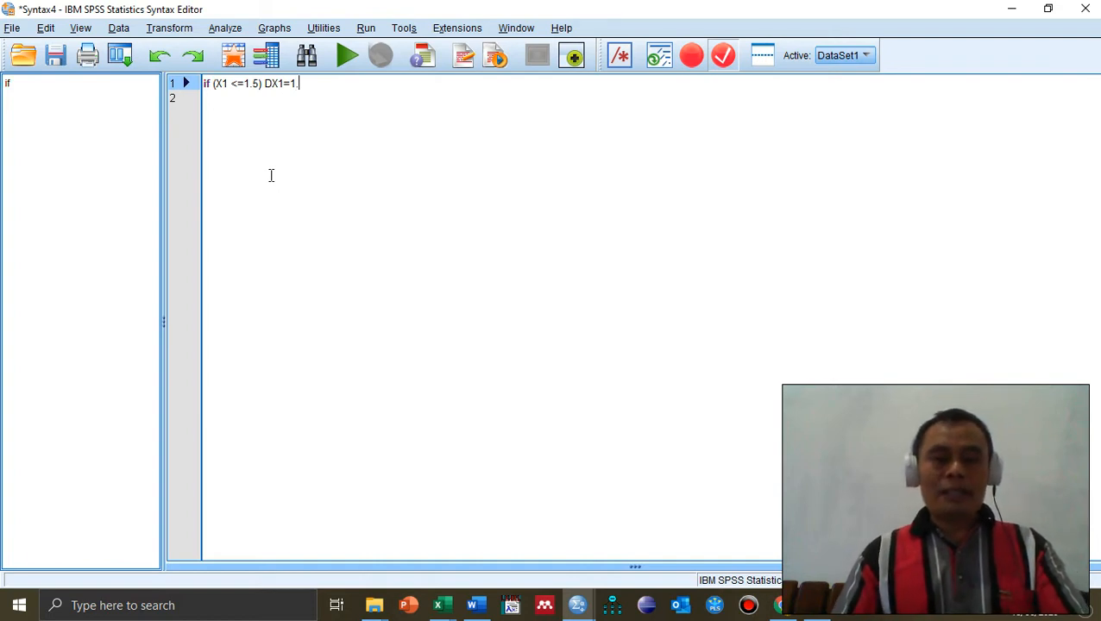
Step: Add a second syntax line reading "if (X1 >1.5 and X1 <= 2.5) DX1=2."
key("Return")
type("if ")
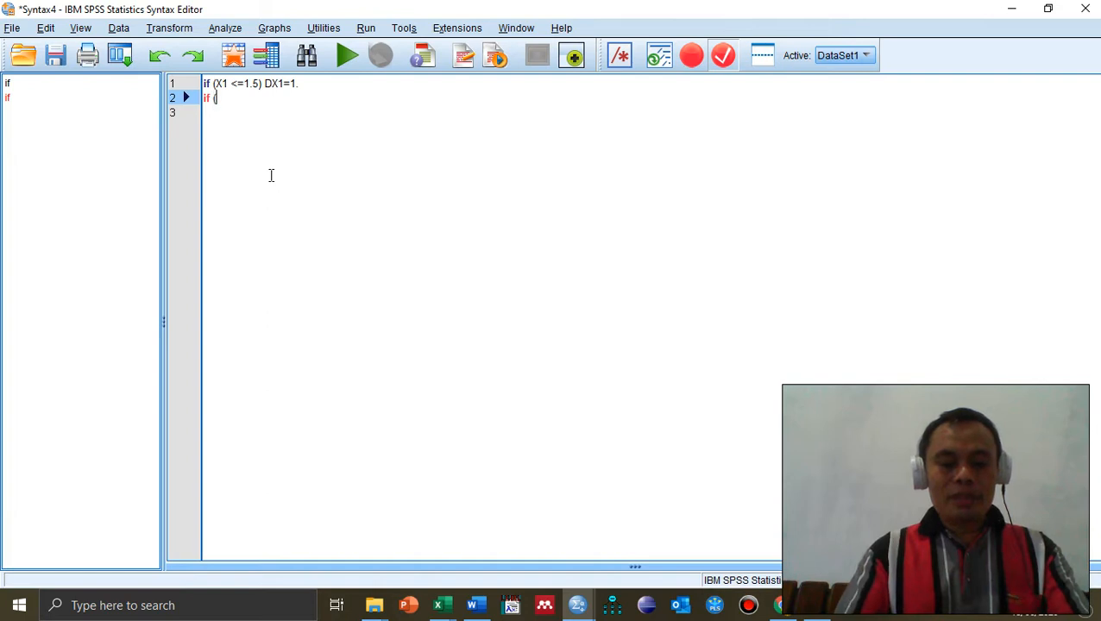
type("(X1")
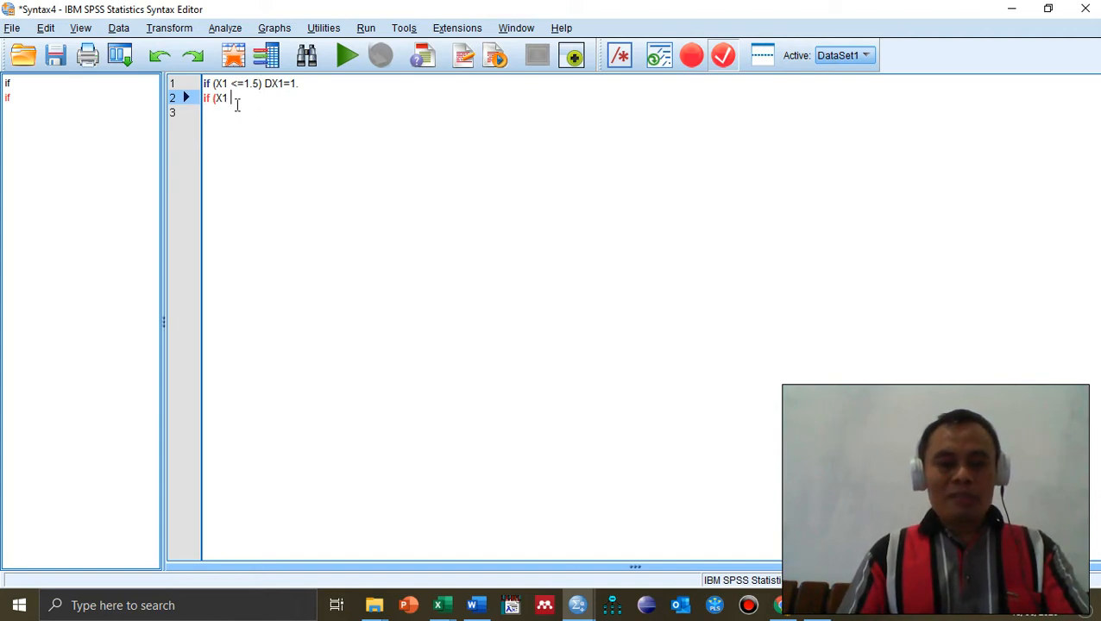
type(">1.5 and ")
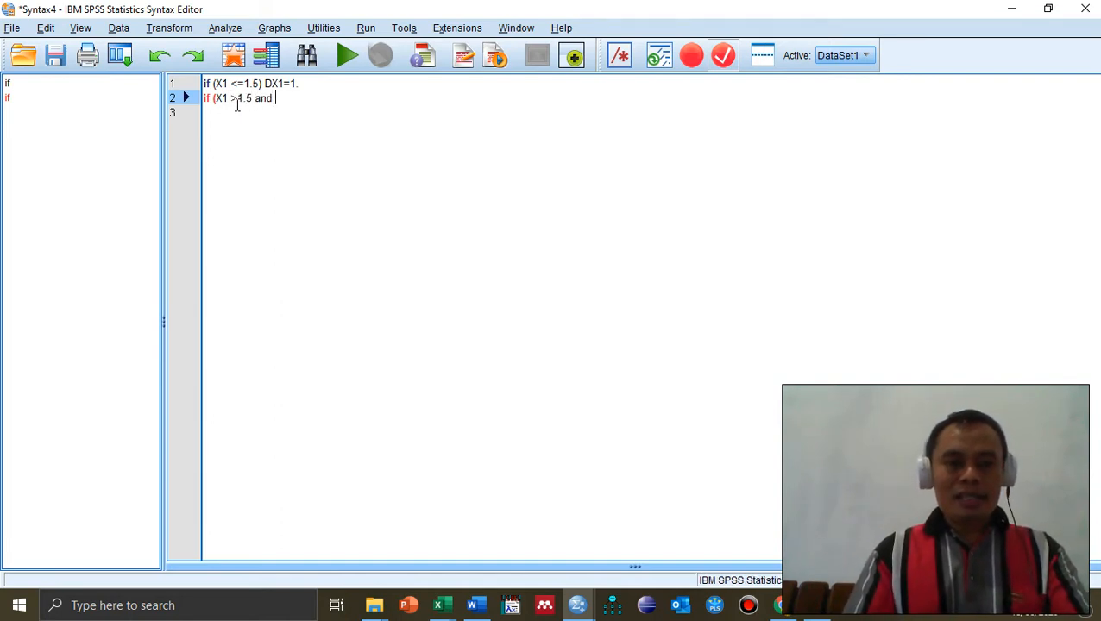
type("X1 ")
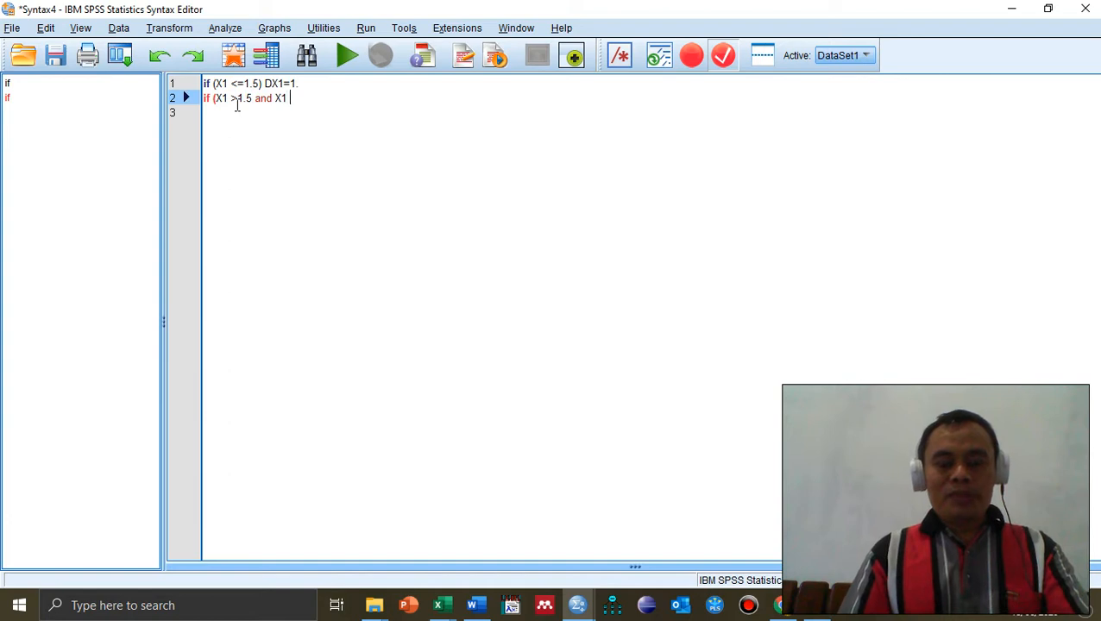
type("<= 2")
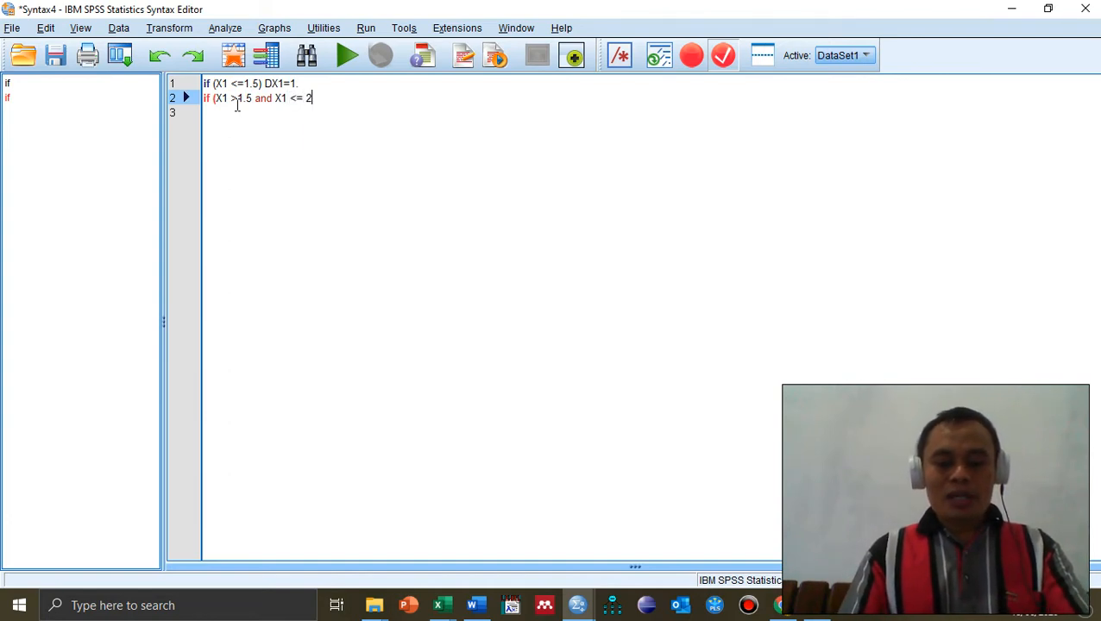
type(".5")
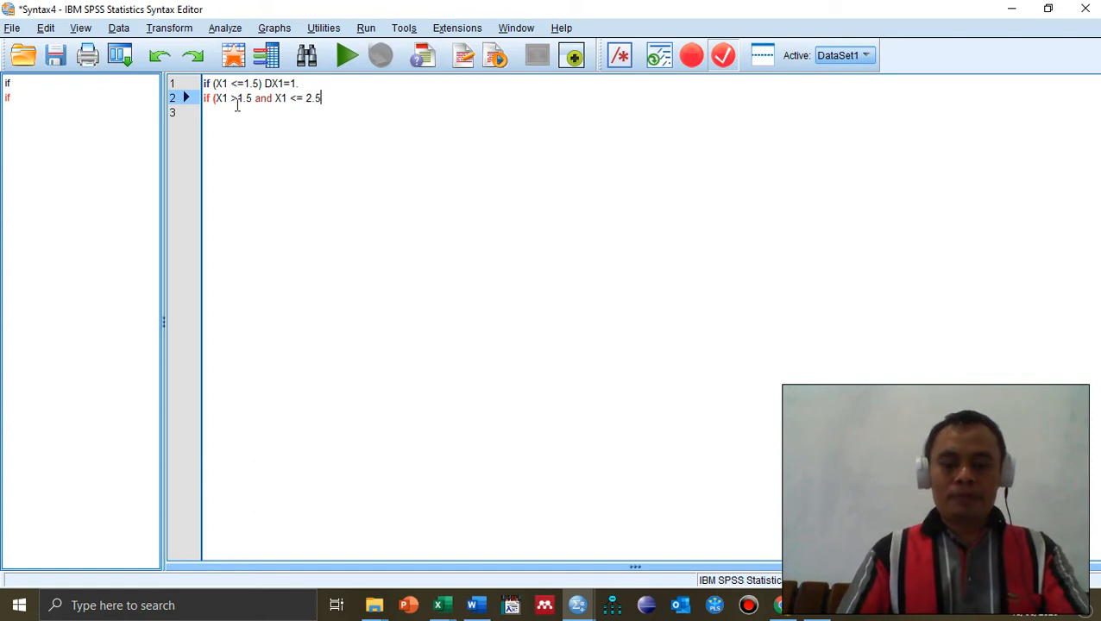
type(") D")
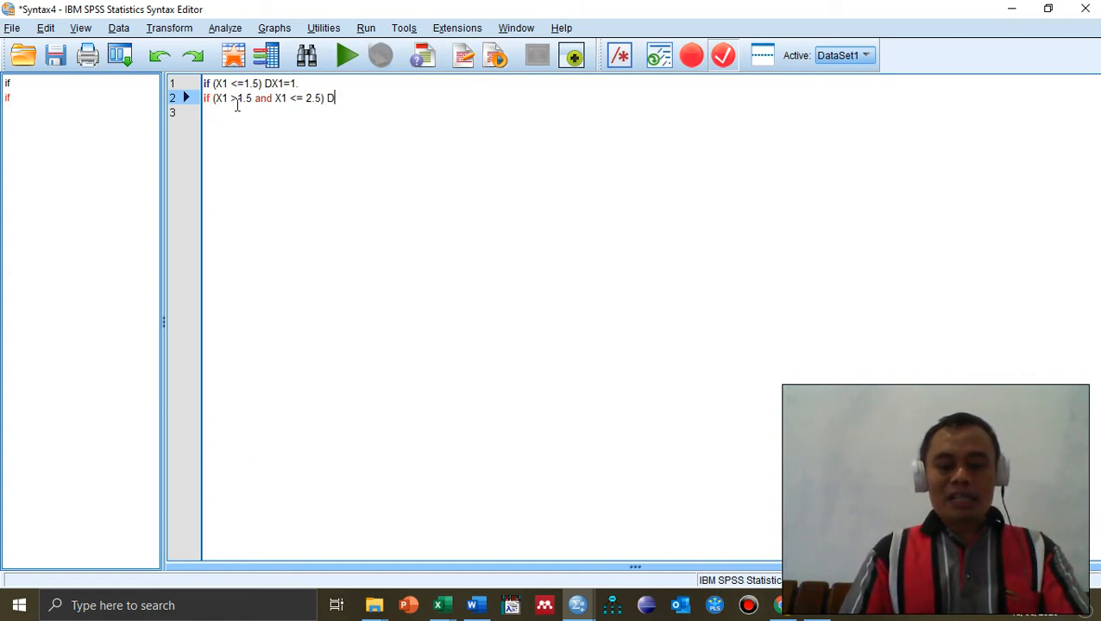
type("X1=2.")
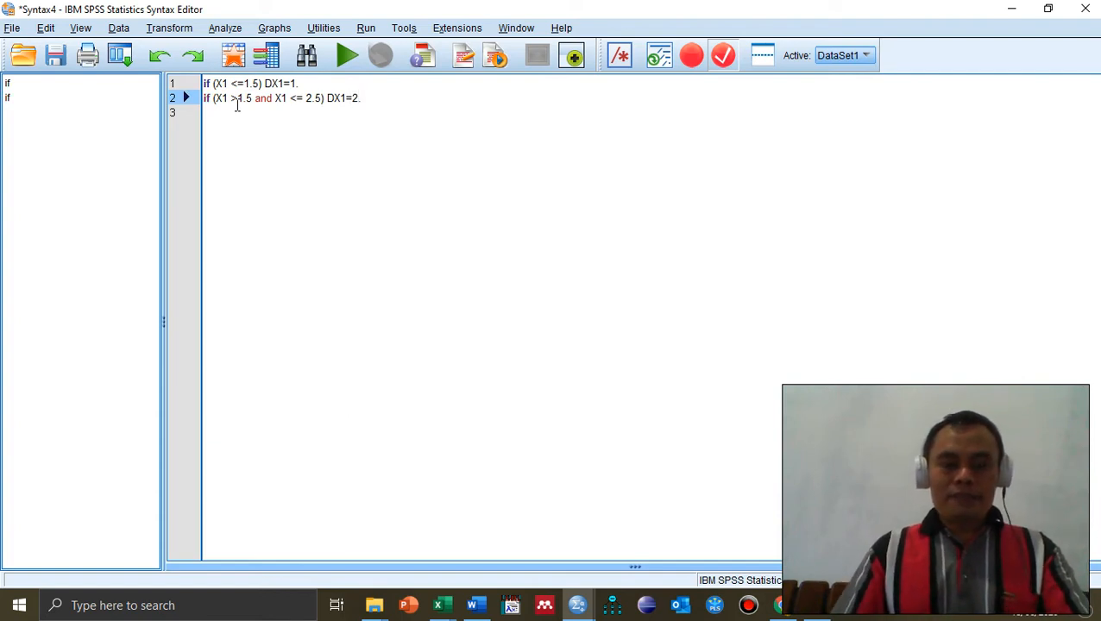
Step: Copy the second if statement and paste it three times below, filling lines 3 to 5 of the syntax
key("shift+Up")
key("shift+Right")
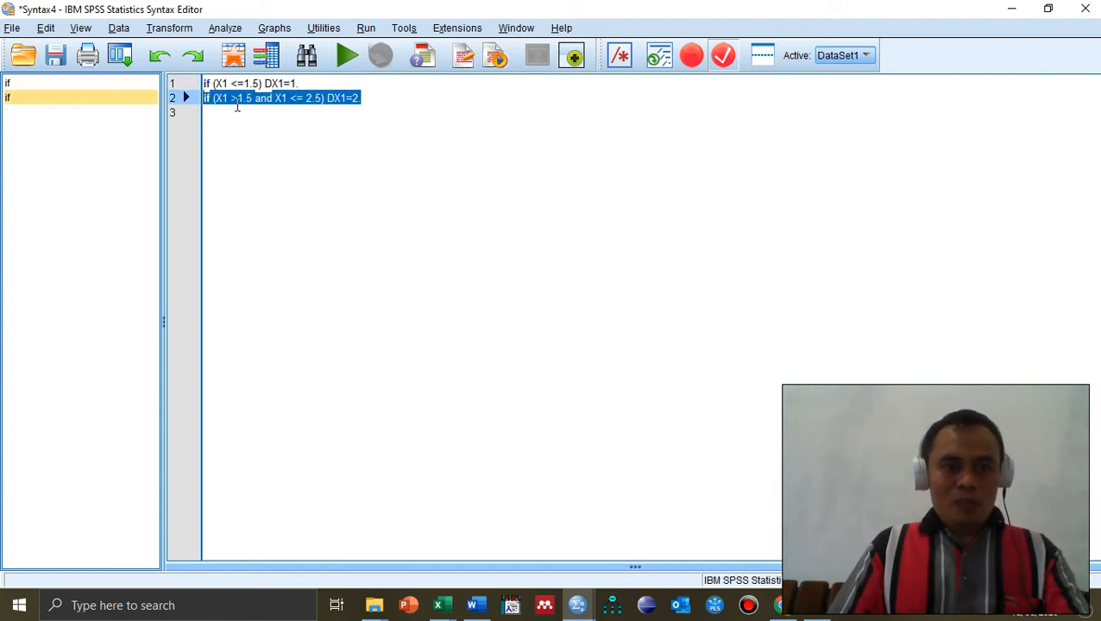
key("ctrl+c")
left_click(237, 106)
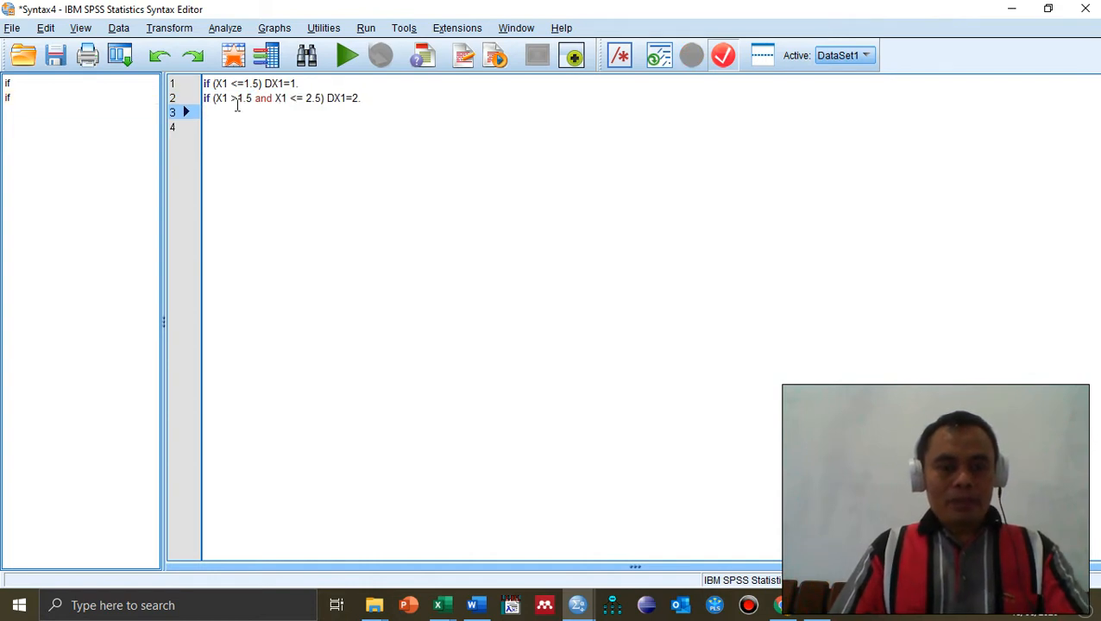
key("ctrl+v")
key("ctrl+v")
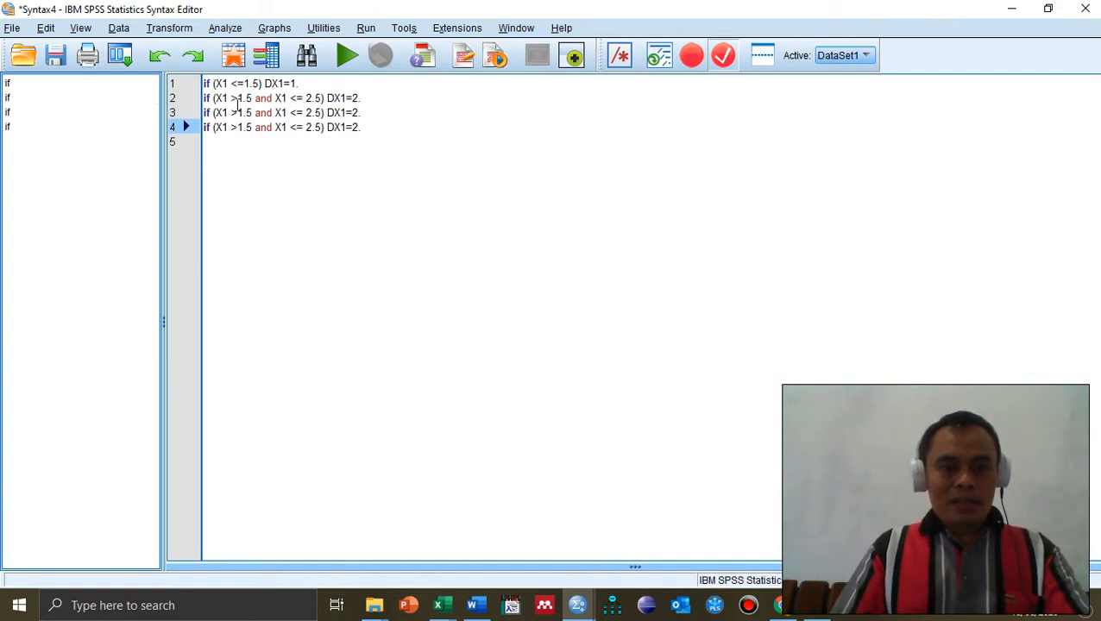
key("ctrl+v")
key("BackSpace")
key("BackSpace")
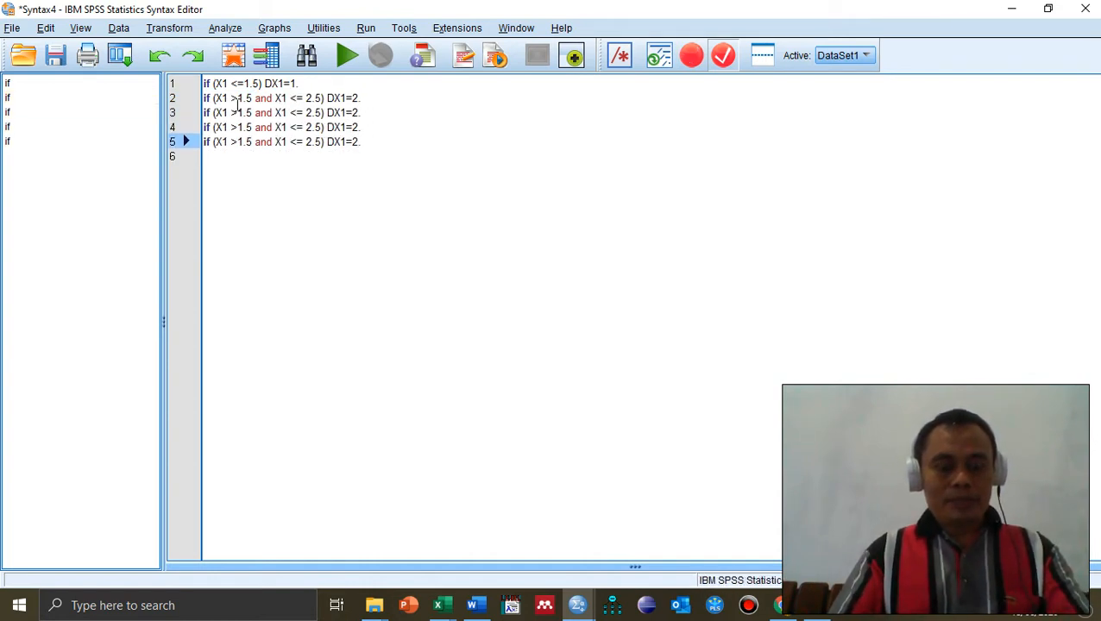
Step: Change the assigned DX1 values on syntax lines 3, 4 and 5 to 3, 4 and 5 respectively
type("5.")
key("Up")
key("BackSpace")
key("BackSpace")
type("4.")
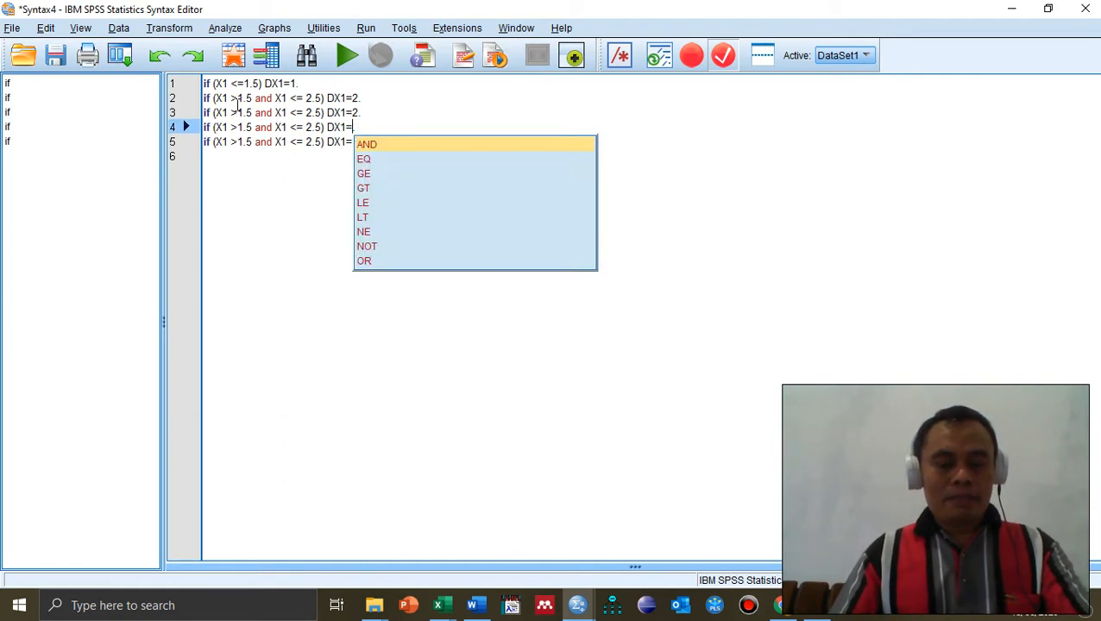
key("Up")
key("BackSpace")
key("BackSpace")
type("3")
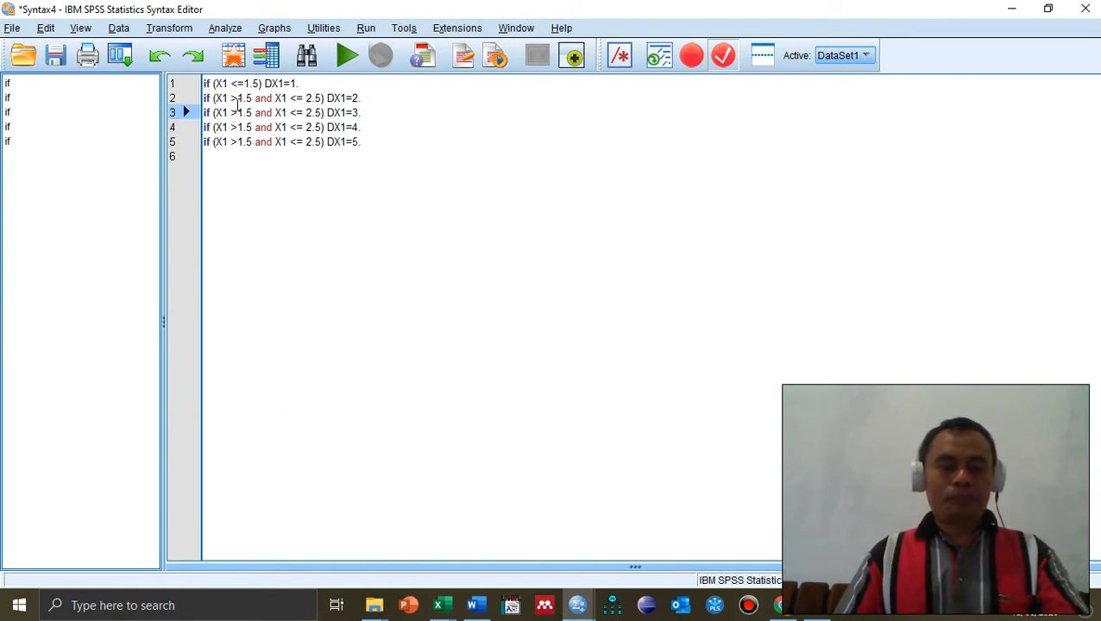
Step: Set the lower bound of the X1 condition on syntax line 3 to 2.5
key("Left")
key("Left")
key("Left")
key("Left")
key("Left")
key("Left")
key("Left")
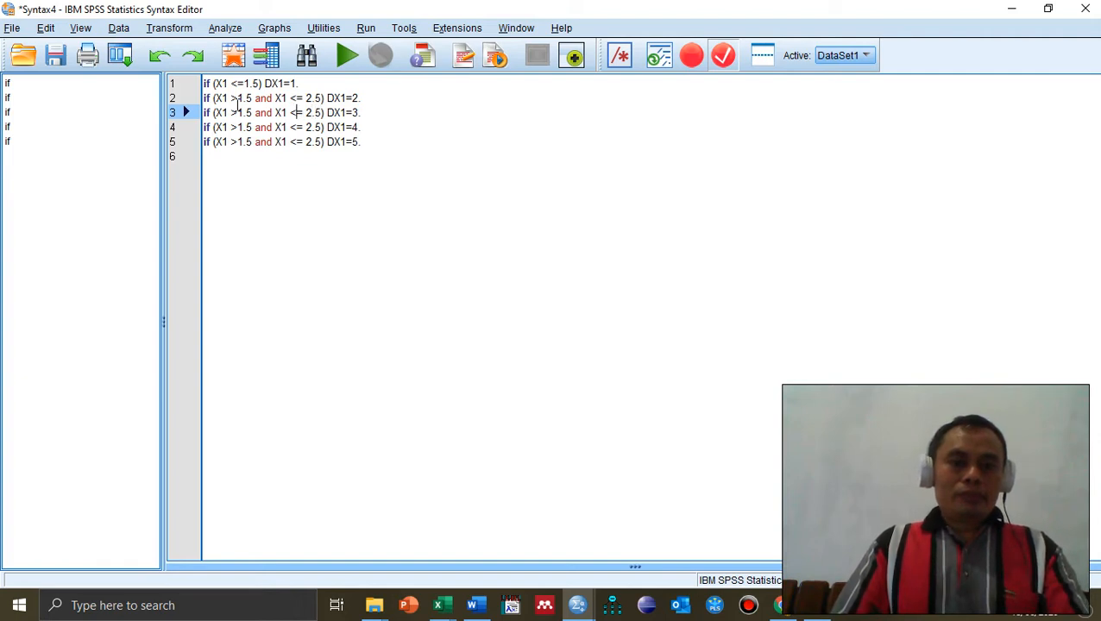
key("Left")
key("Up")
key("Down")
key("Up")
key("Up")
key("Down")
key("Down")
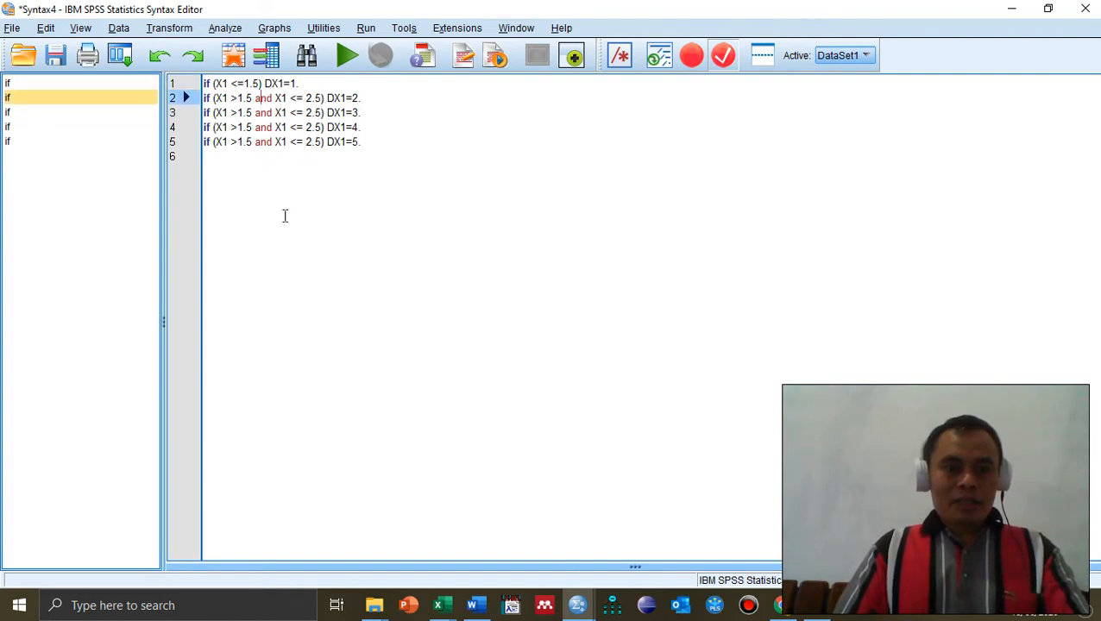
key("Up")
key("Down")
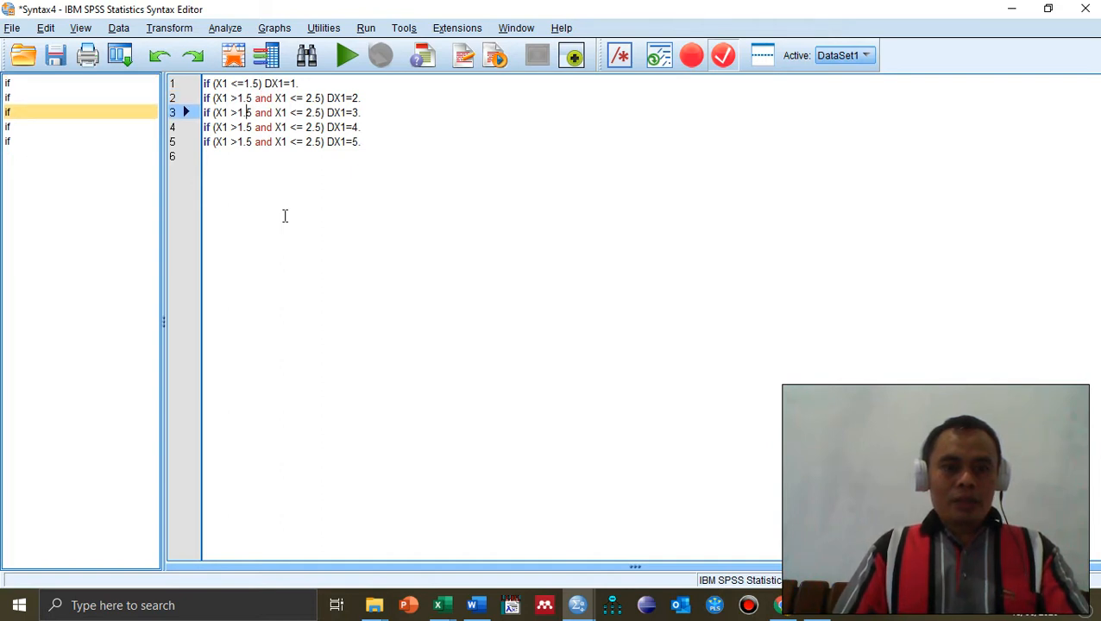
key("Left")
key("Up")
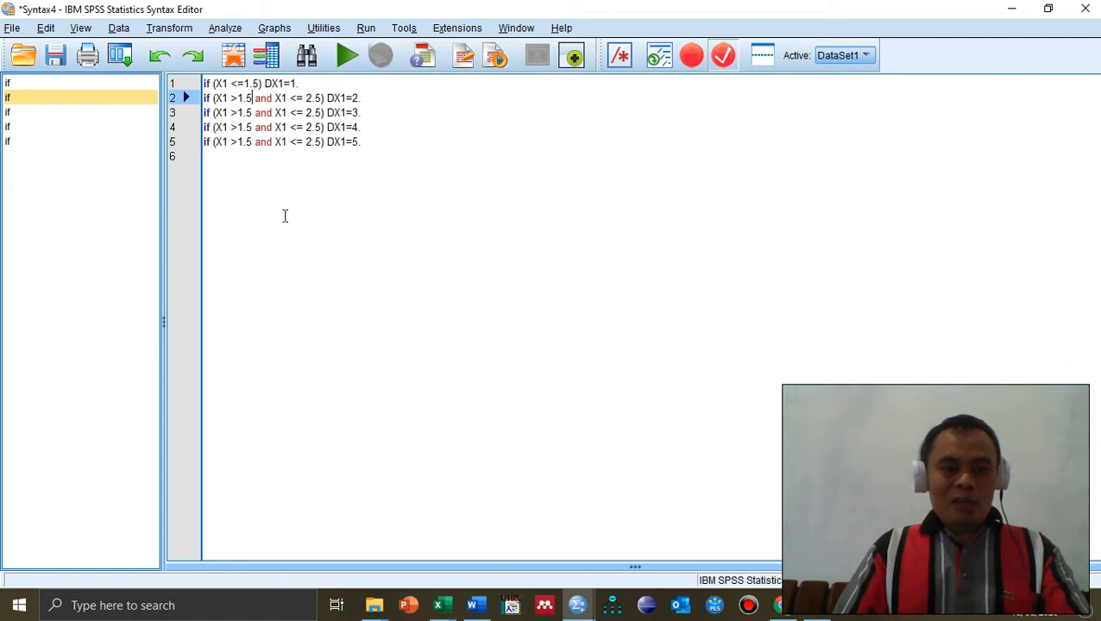
key("Down")
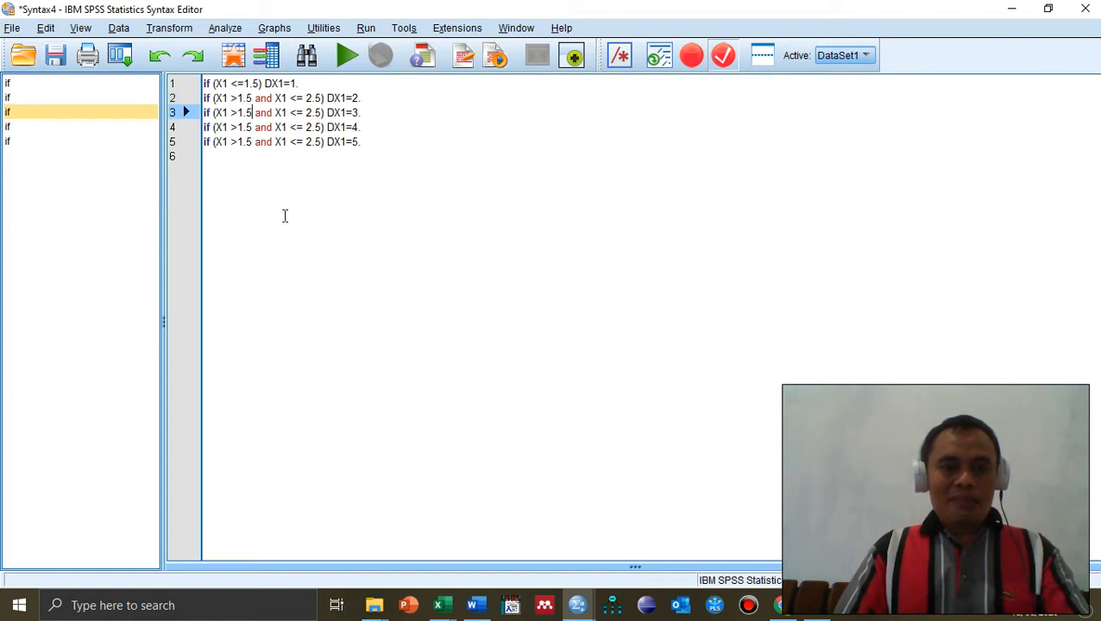
key("Left")
key("Left")
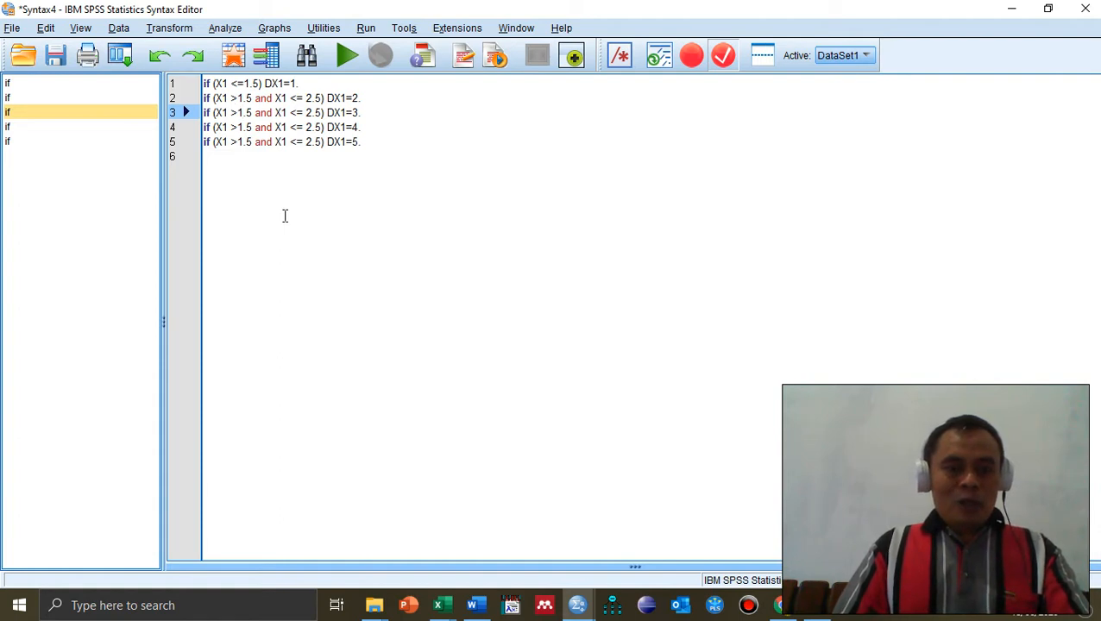
key("Right")
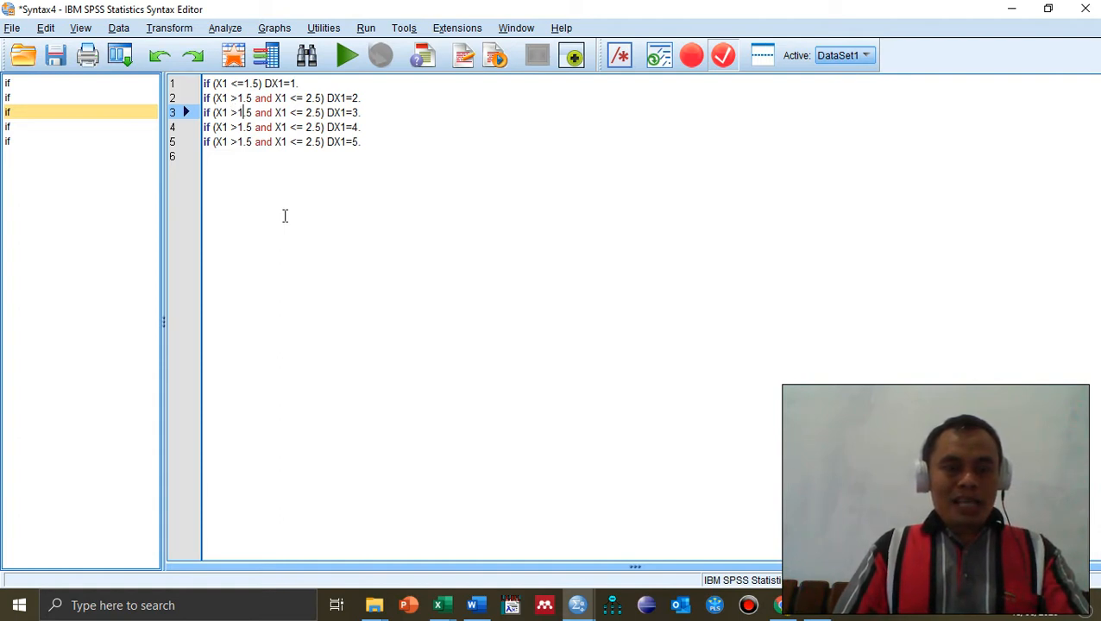
key("Delete")
type("2")
Step: Set the upper bound of the X1 condition on syntax line 3 to 3.5
key("Right")
key("Right")
key("Right")
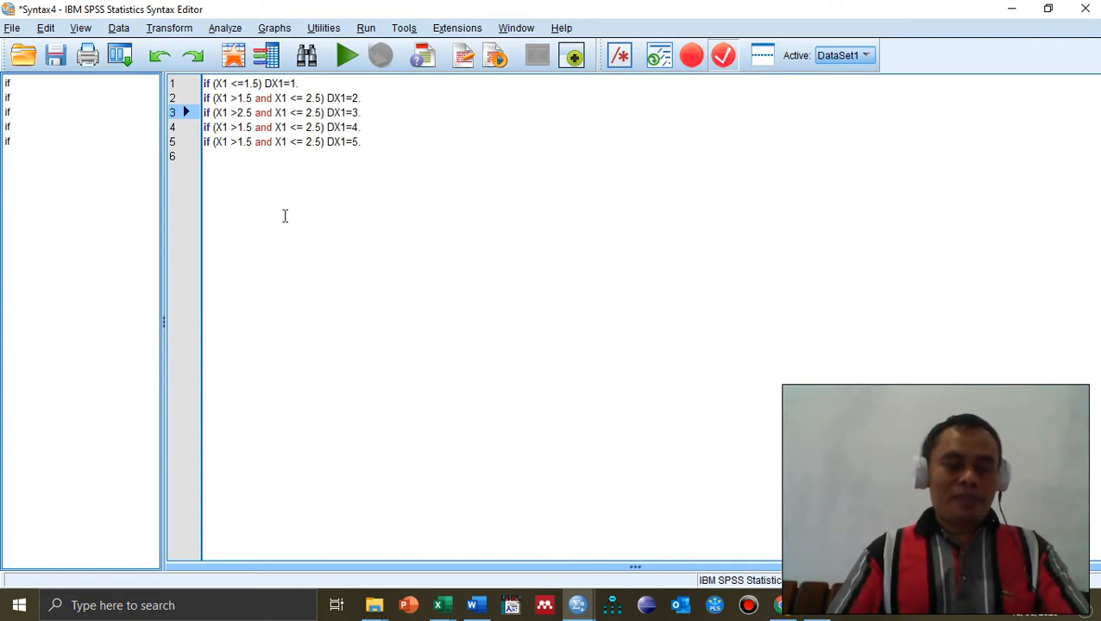
key("Delete")
type("3")
Step: Set the X1 condition on syntax line 4 to greater than 3.5 and at most 4.5
key("Down")
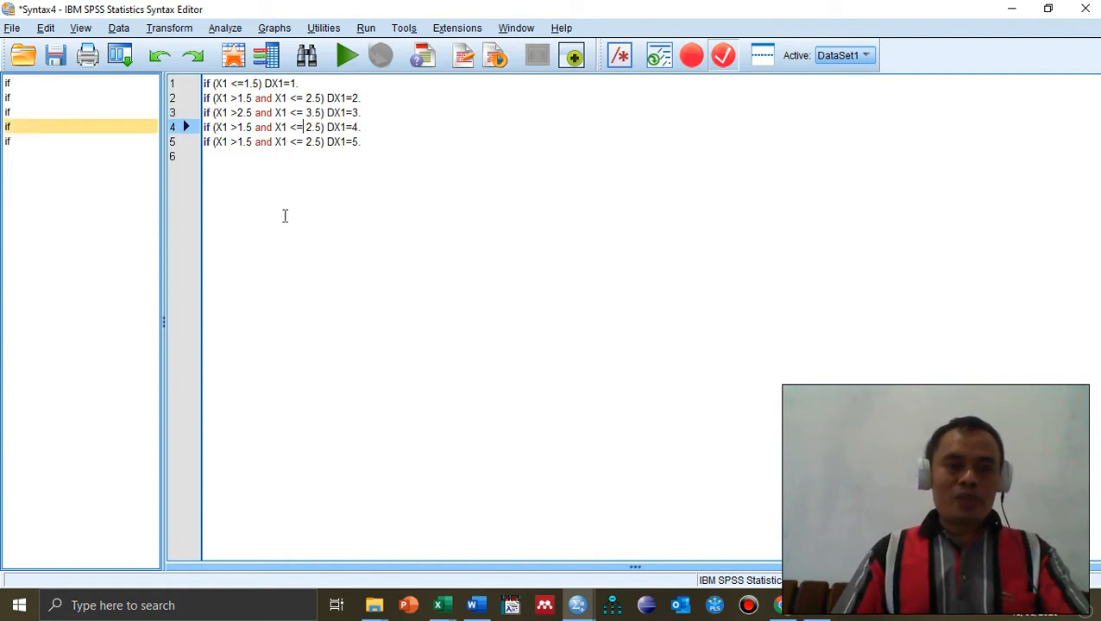
key("Left")
key("Left")
key("Right")
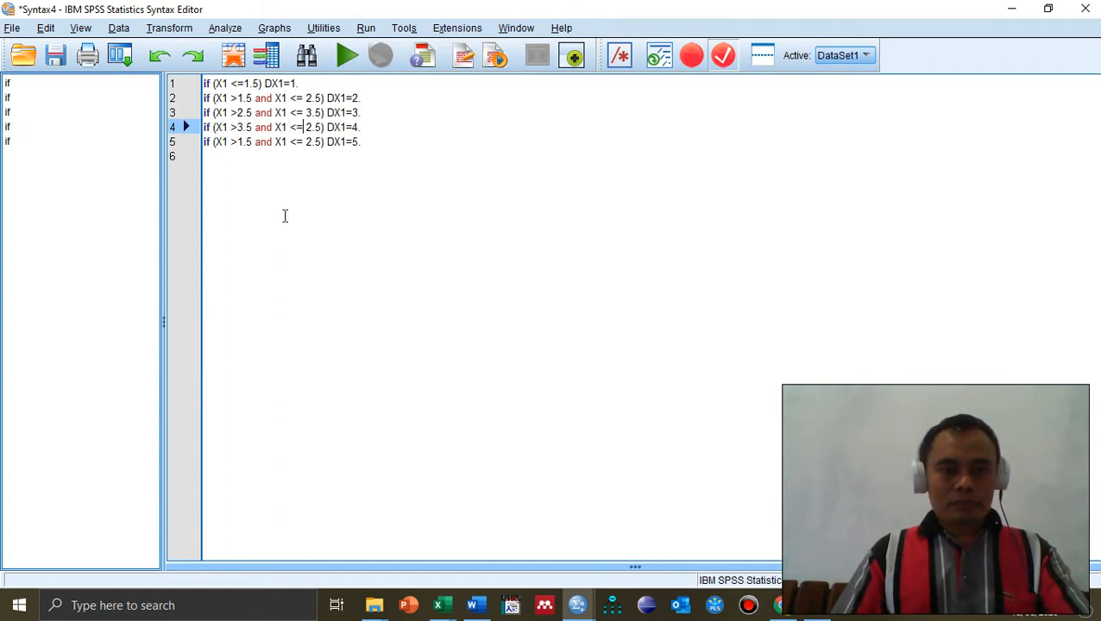
key("BackSpace")
type("4")
Step: Set the X1 condition on syntax line 5 to greater than 4.5 and at most 5.5
key("Down")
key("End")
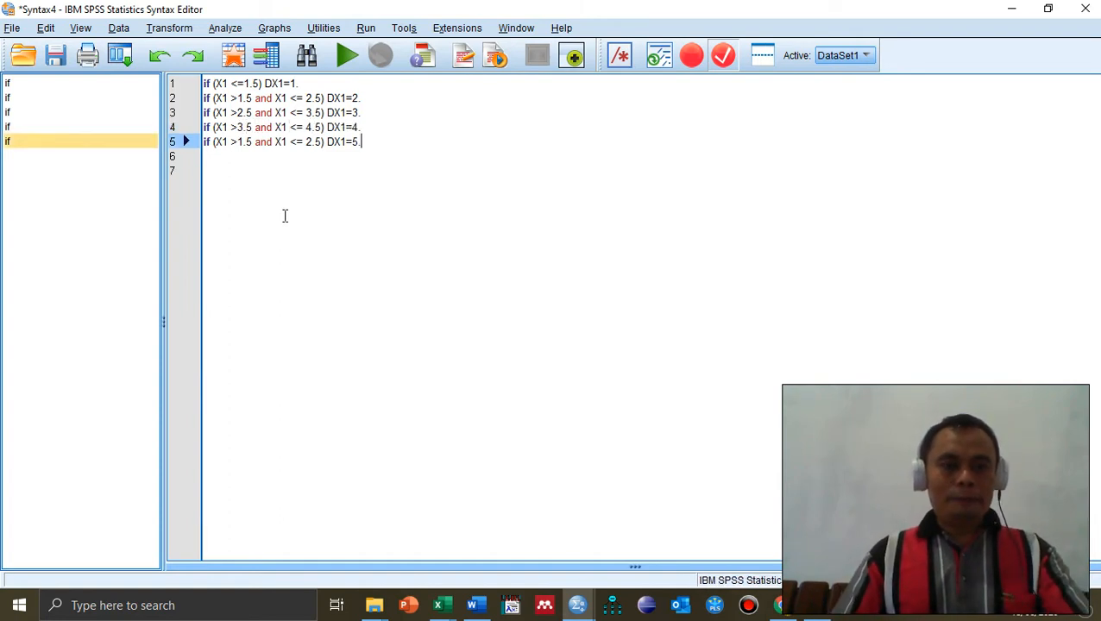
key("Up")
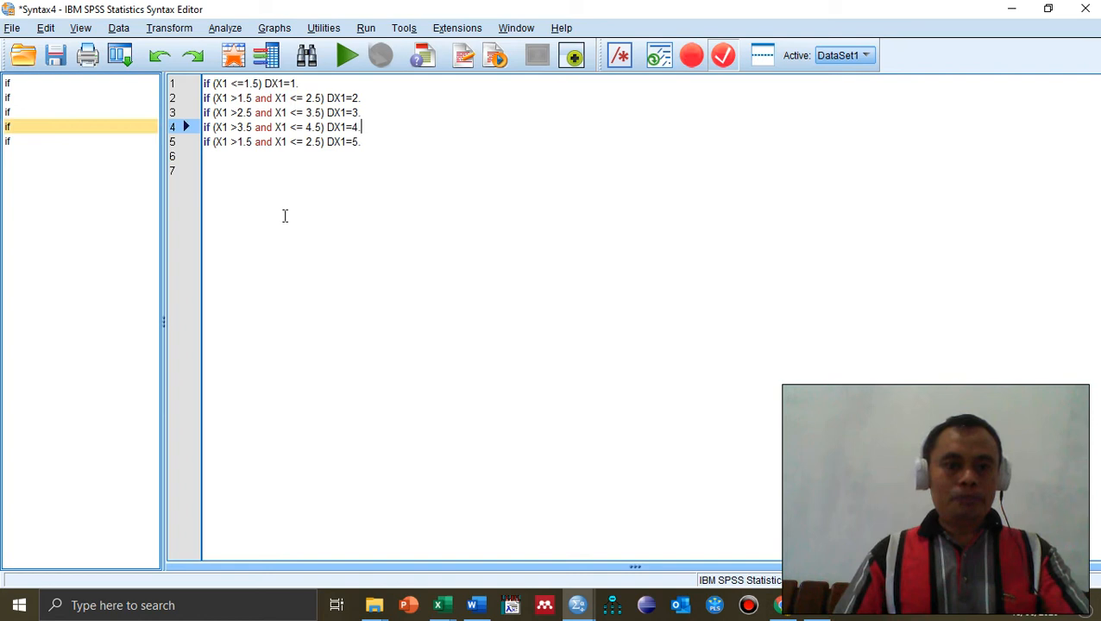
left_click(243, 141)
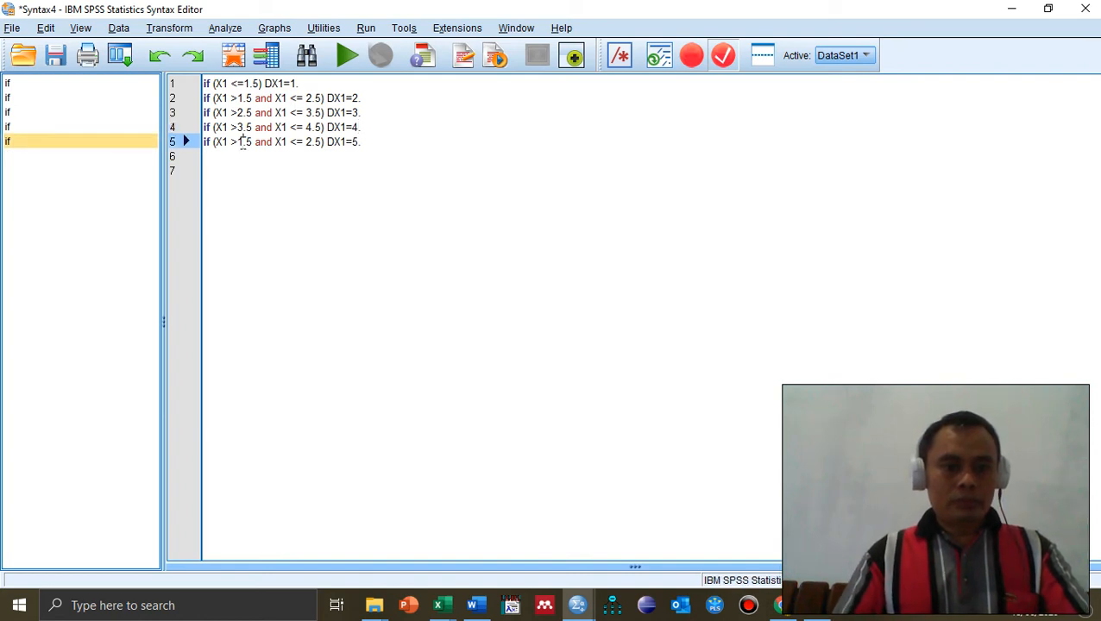
left_click(306, 143)
key("Delete")
type("5")
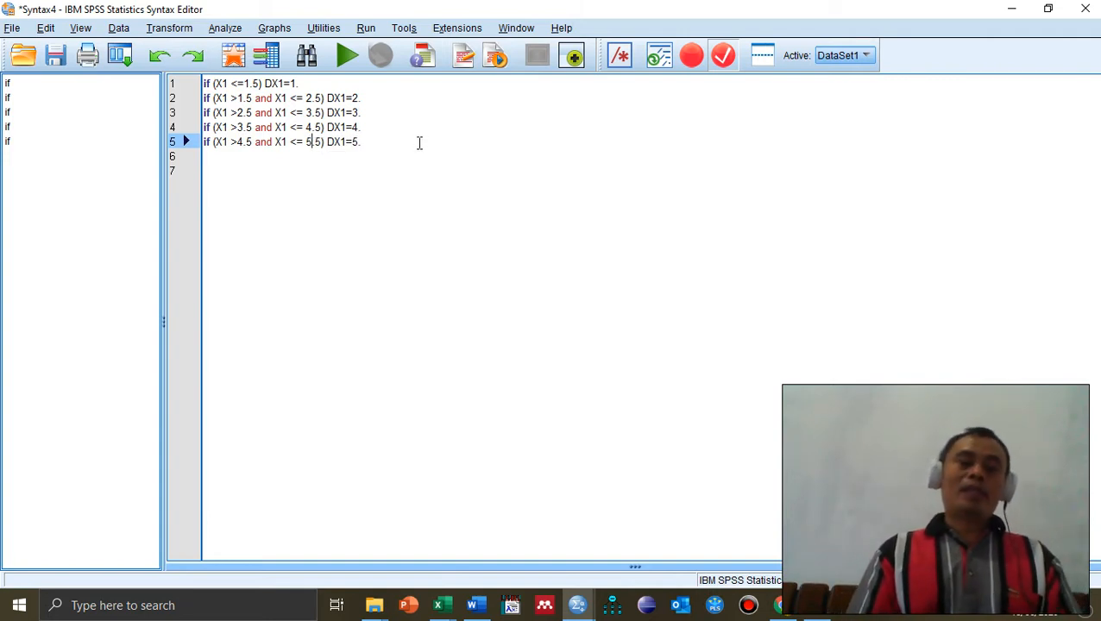
Step: Add the command "EXECUTE." on line 6, directly below the five if statements
key("Return")
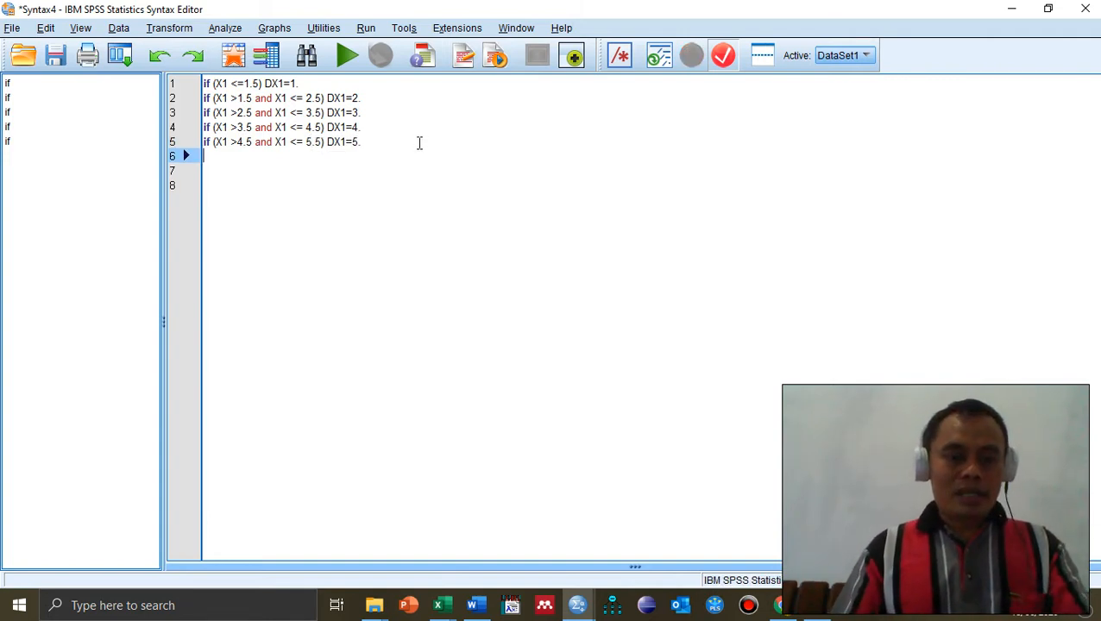
type("Exe")
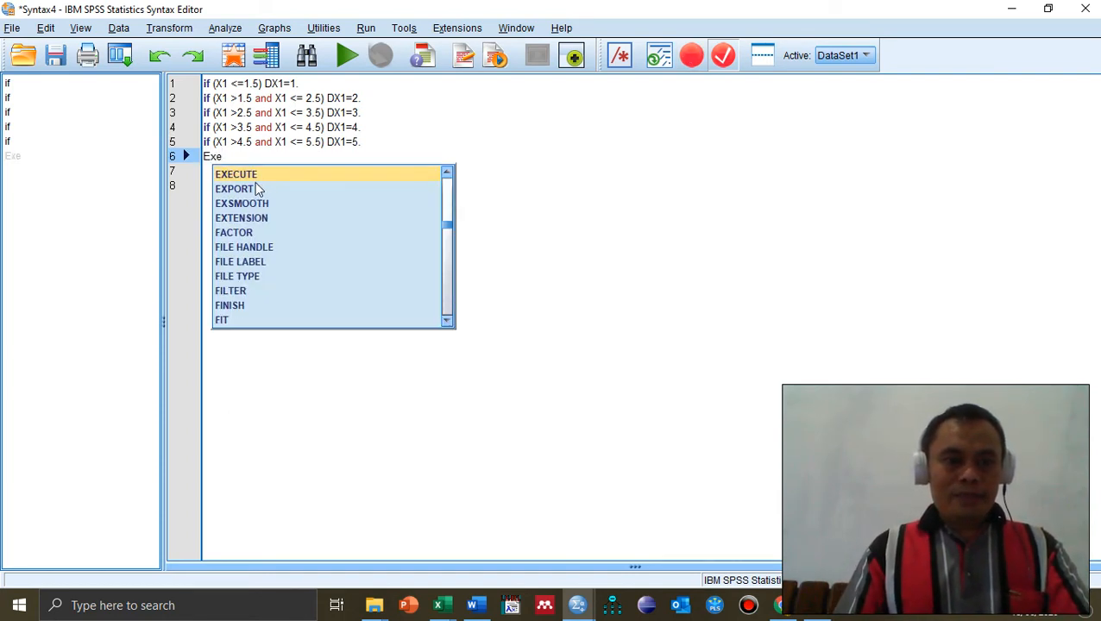
double_click(269, 175)
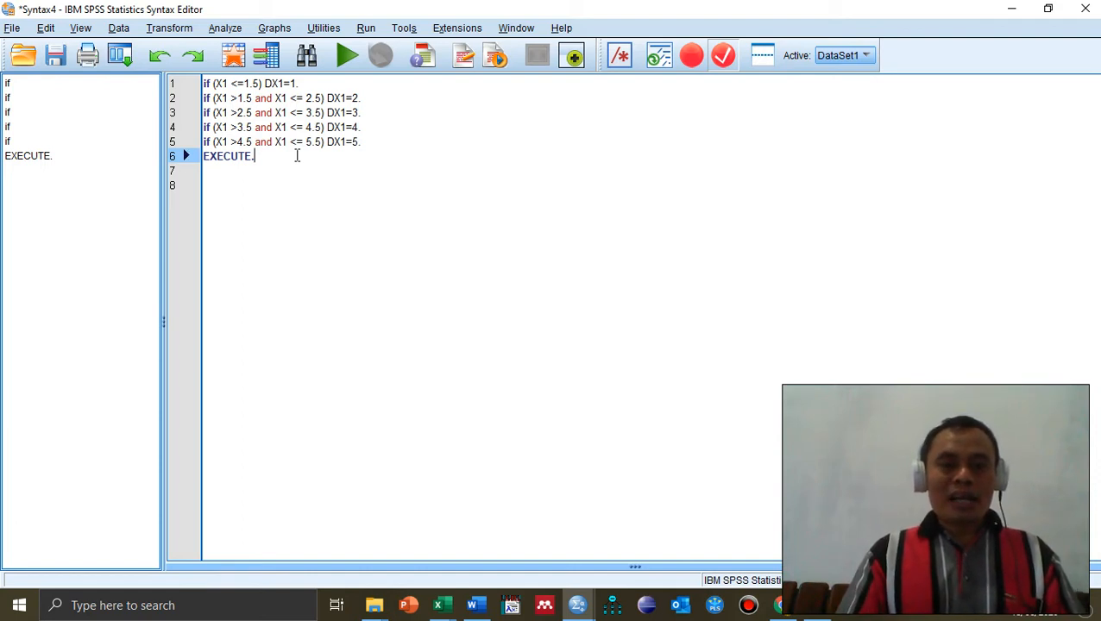
Step: Leave a blank line after EXECUTE and write "VALUE LABELS DX1." on line 8
key("Return")
key("Return")
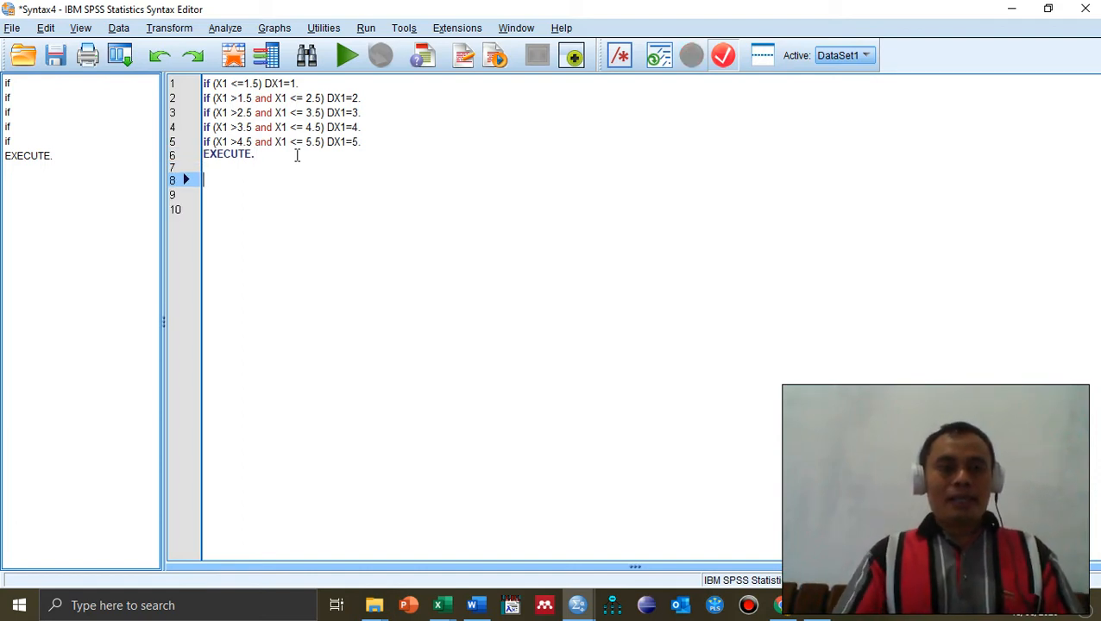
type("Val")
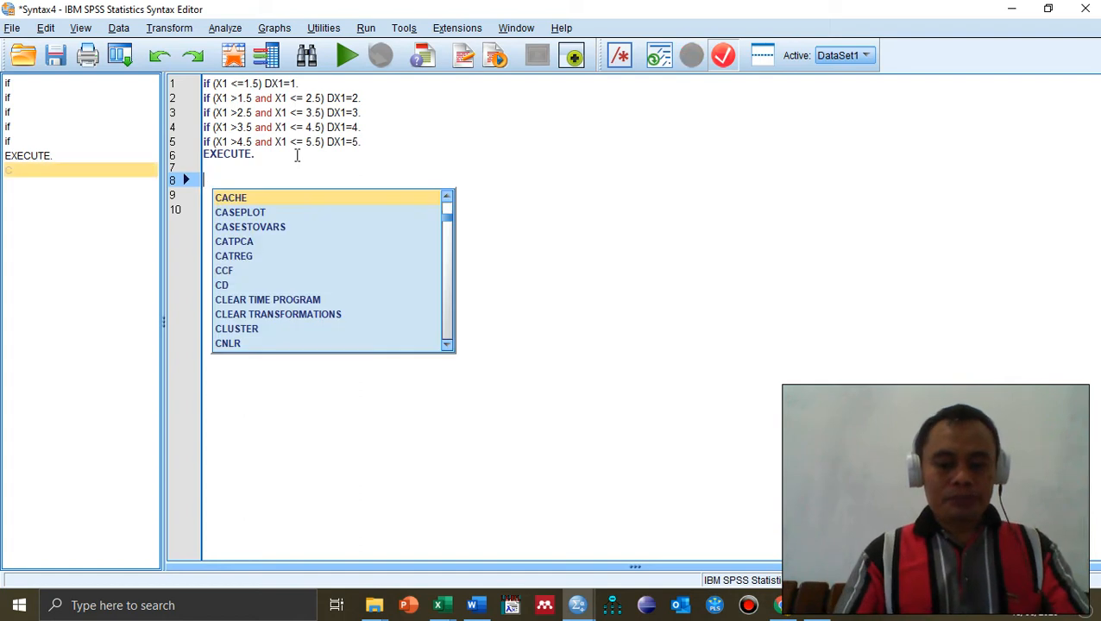
type("u")
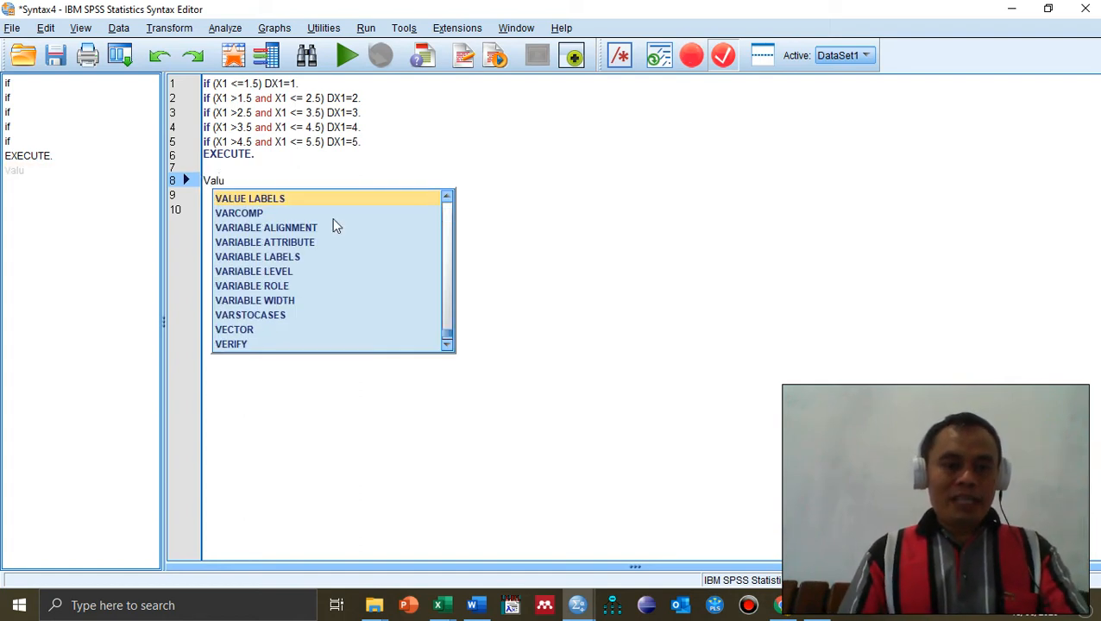
left_click(278, 200)
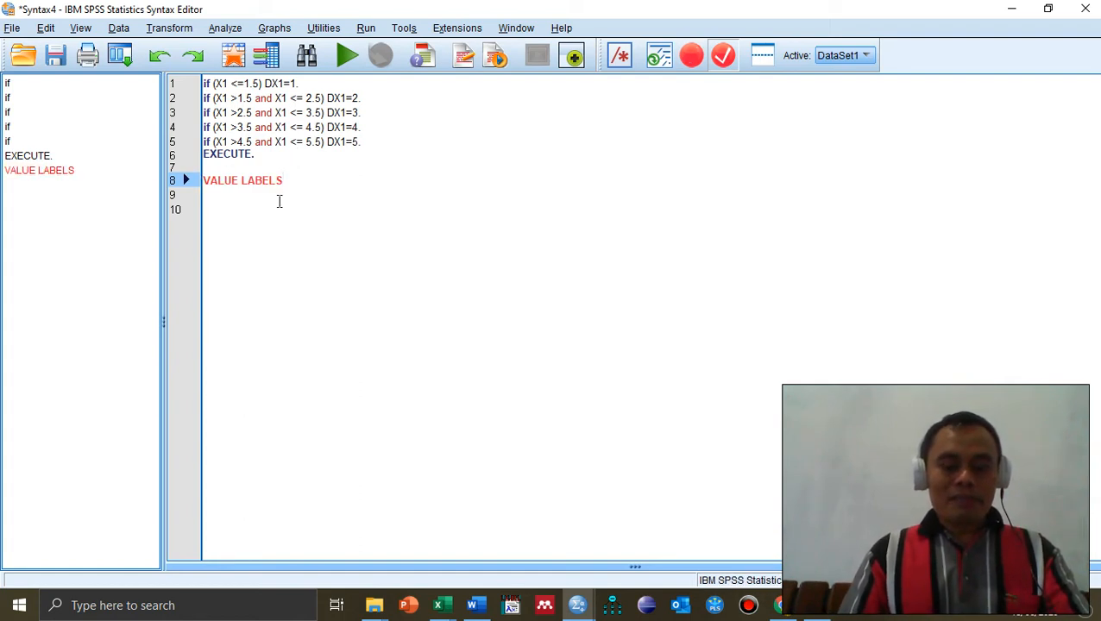
type("DX1")
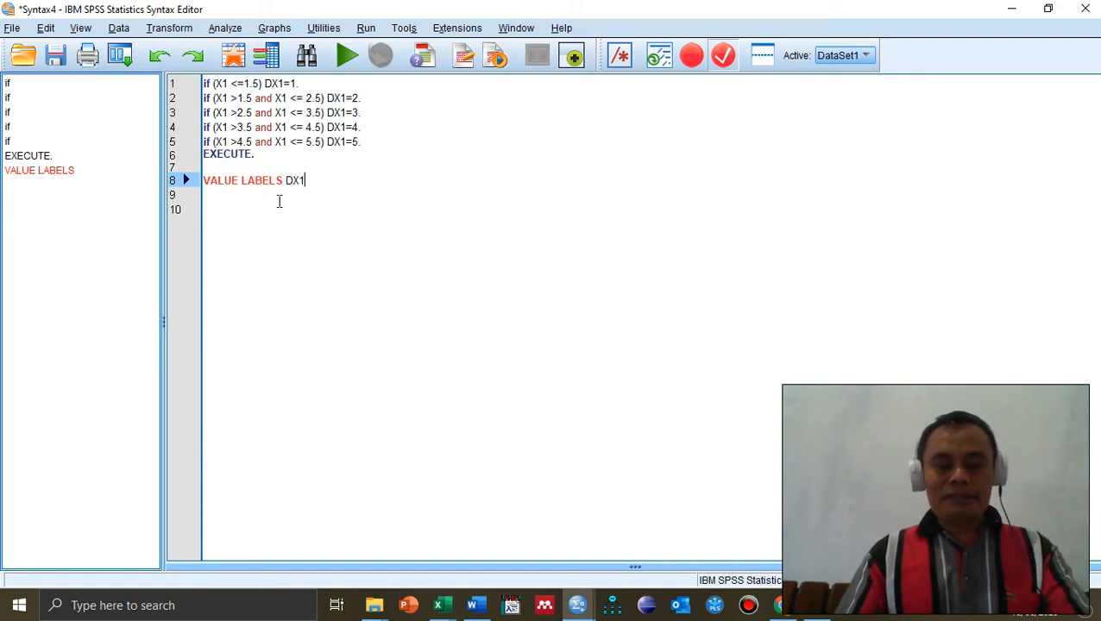
type(".")
Step: Add the label line 1 "Sangat Tidak Setju" below the VALUE LABELS command
key("Return")
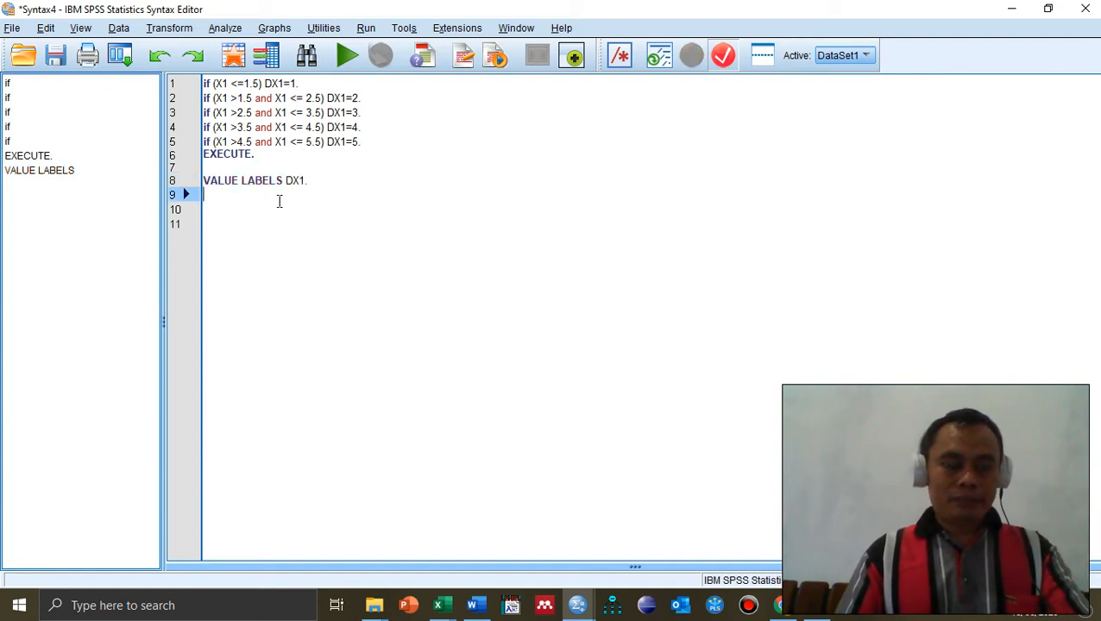
type("1 \"")
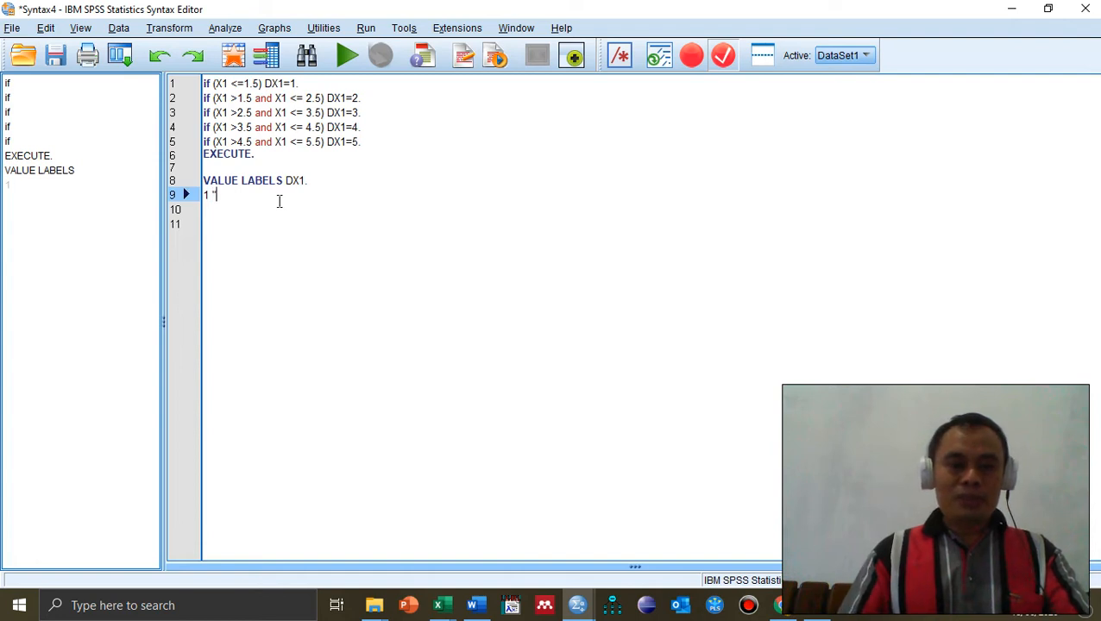
type("Sangat")
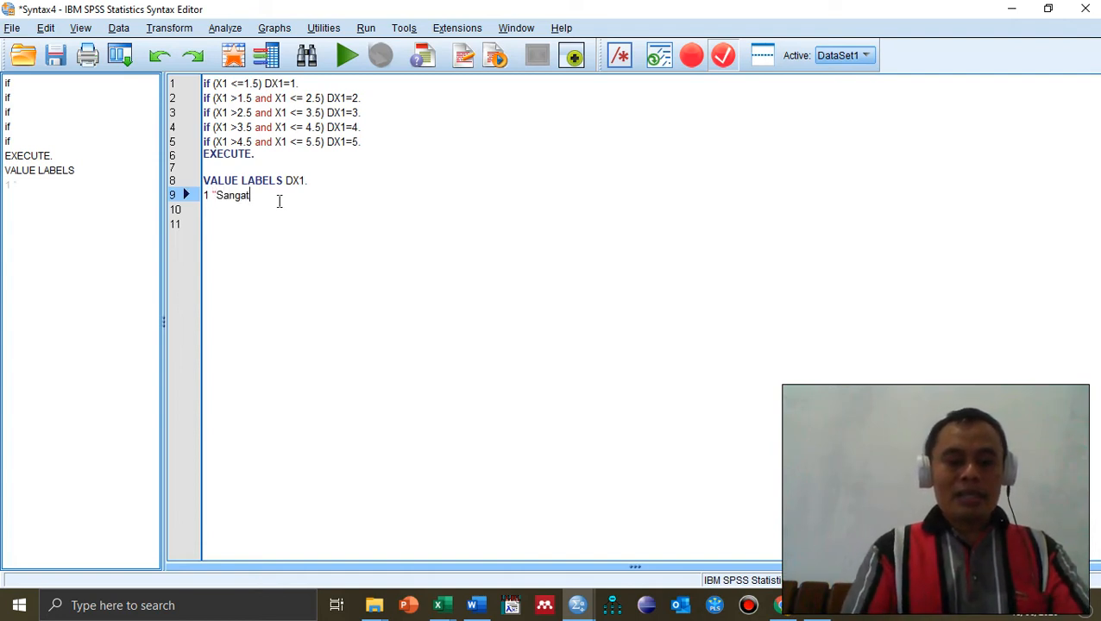
type(" Tidak S")
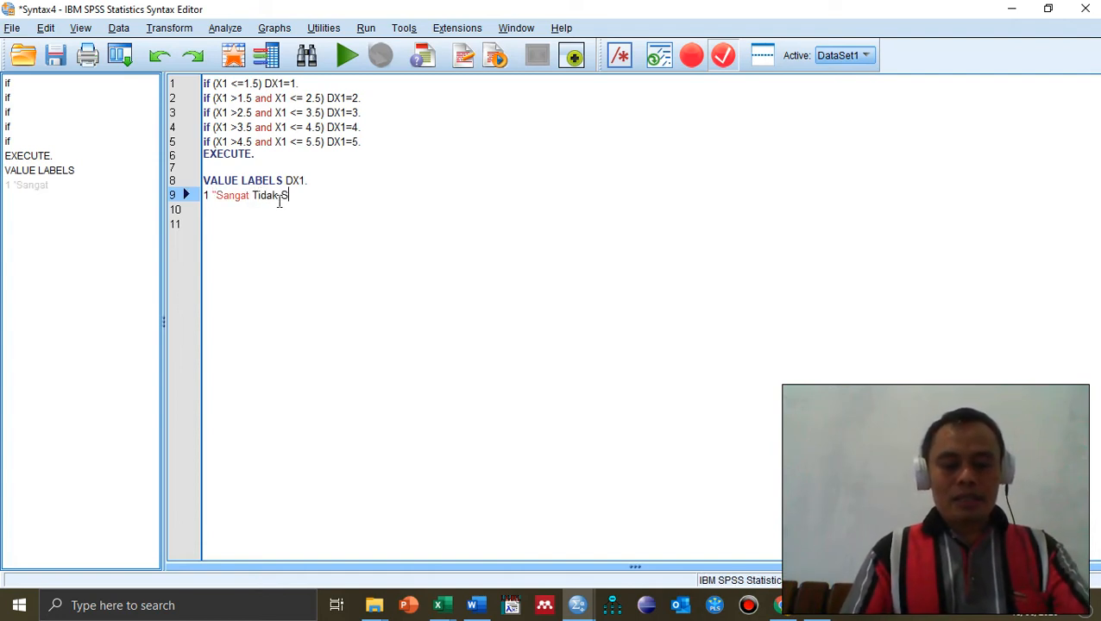
type("etju\"")
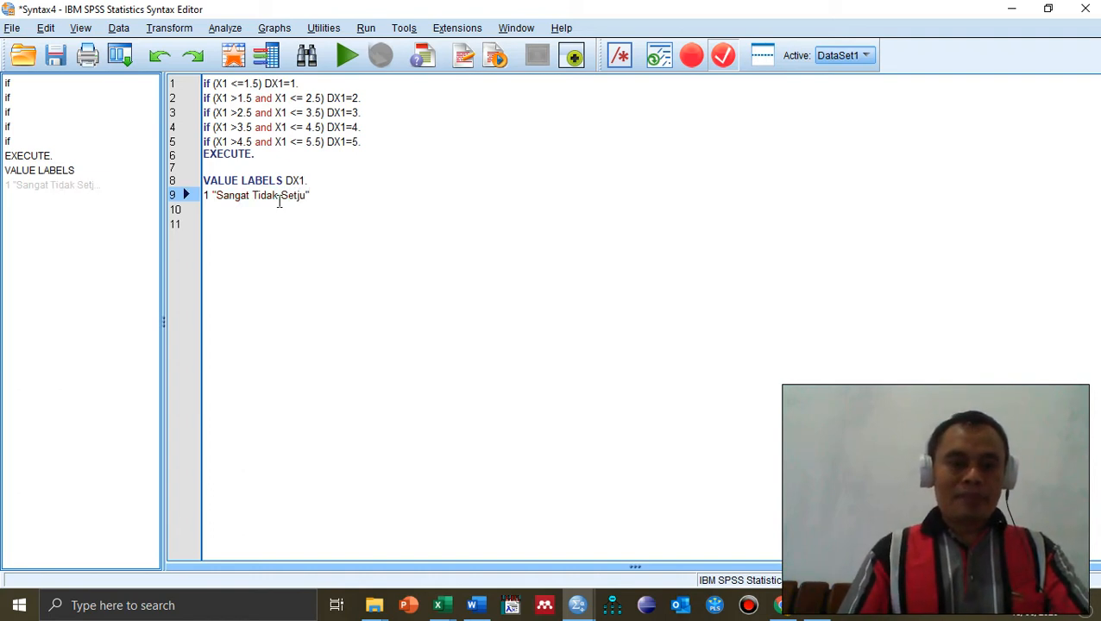
Step: Add the label line 2 "Tidak Setuju" below the label for value 1
key("Return")
type("2 ")
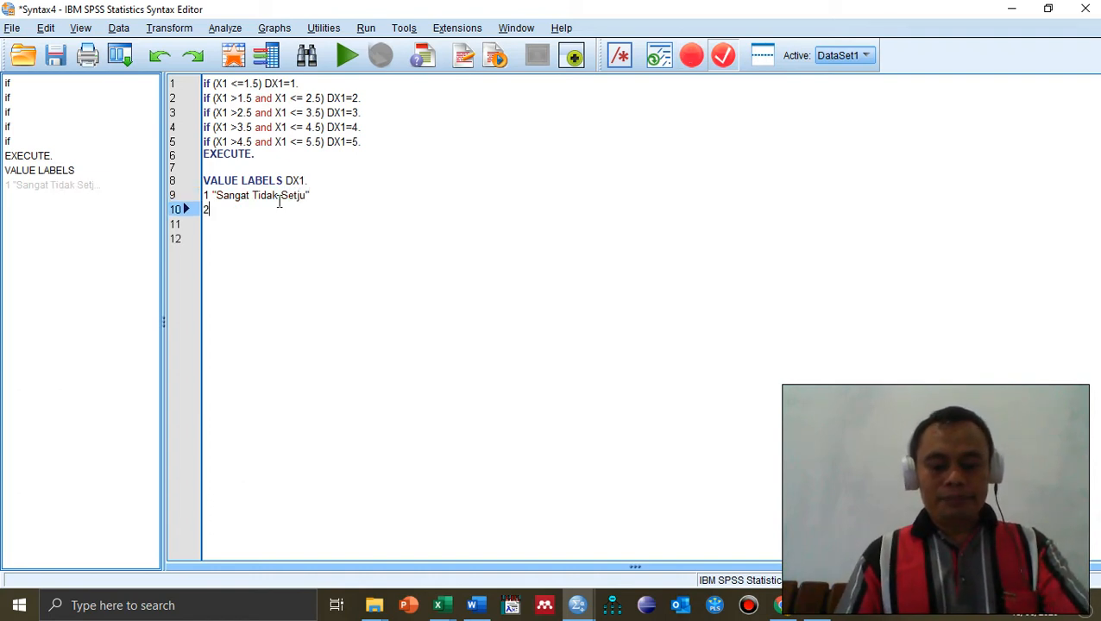
type("\"Ti")
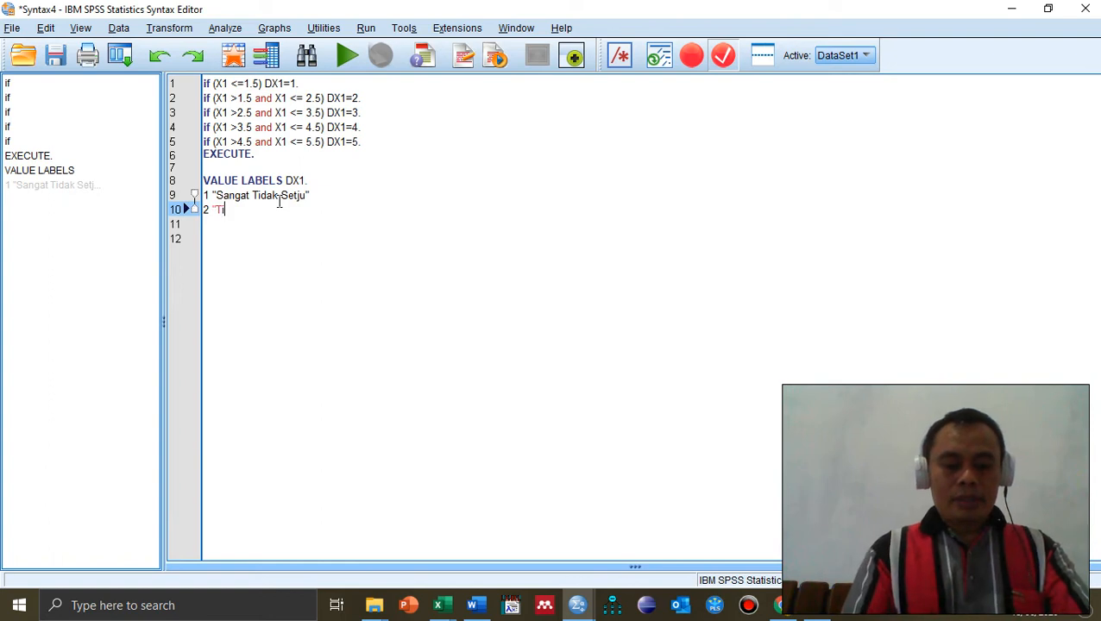
type("dak Setuj")
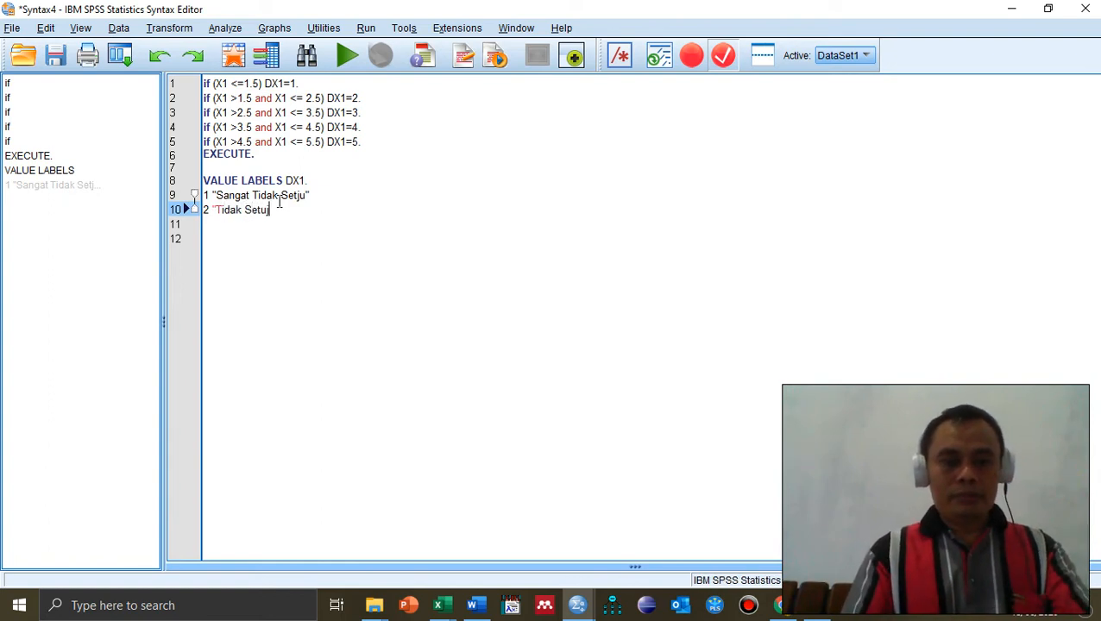
type("u\"")
Step: Add the label line 3 "Kurang Setuju" below the label for value 2
key("Return")
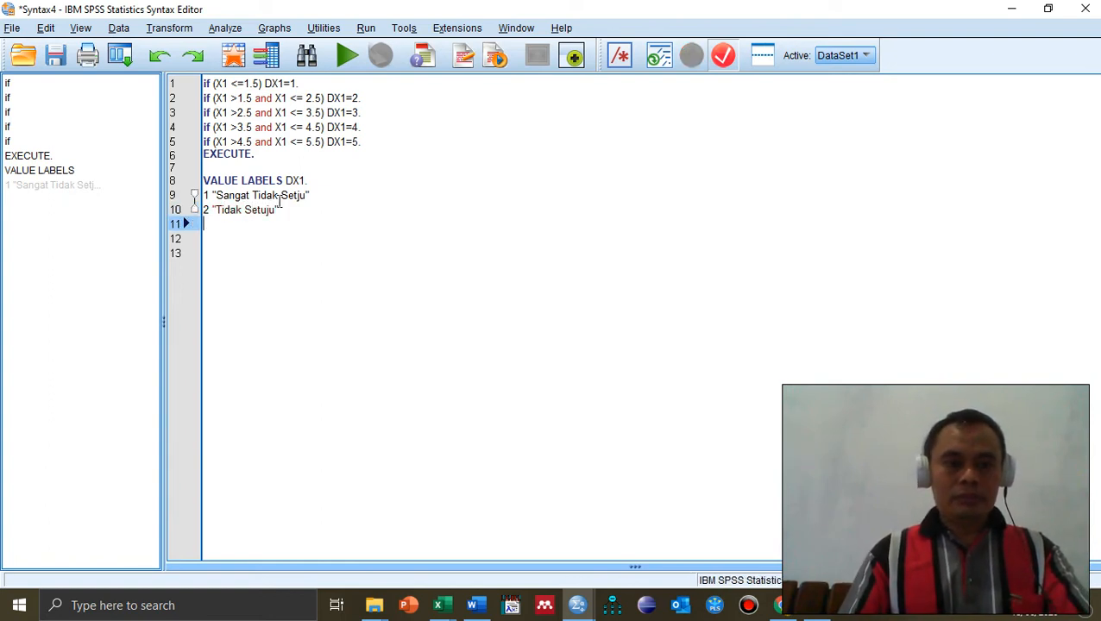
type("3")
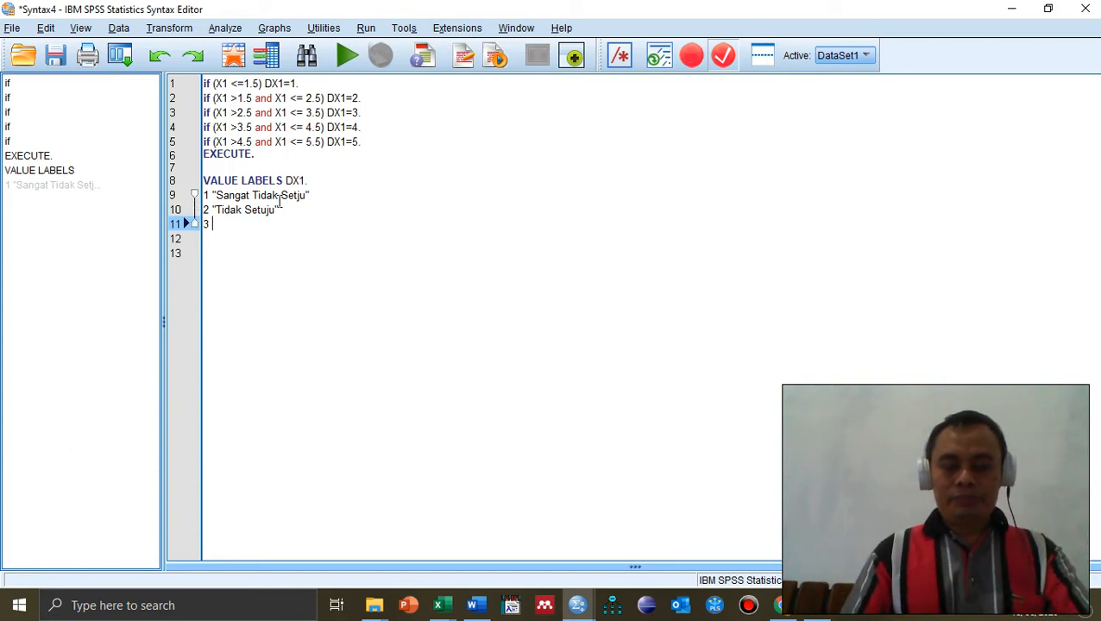
type(" \"Kura")
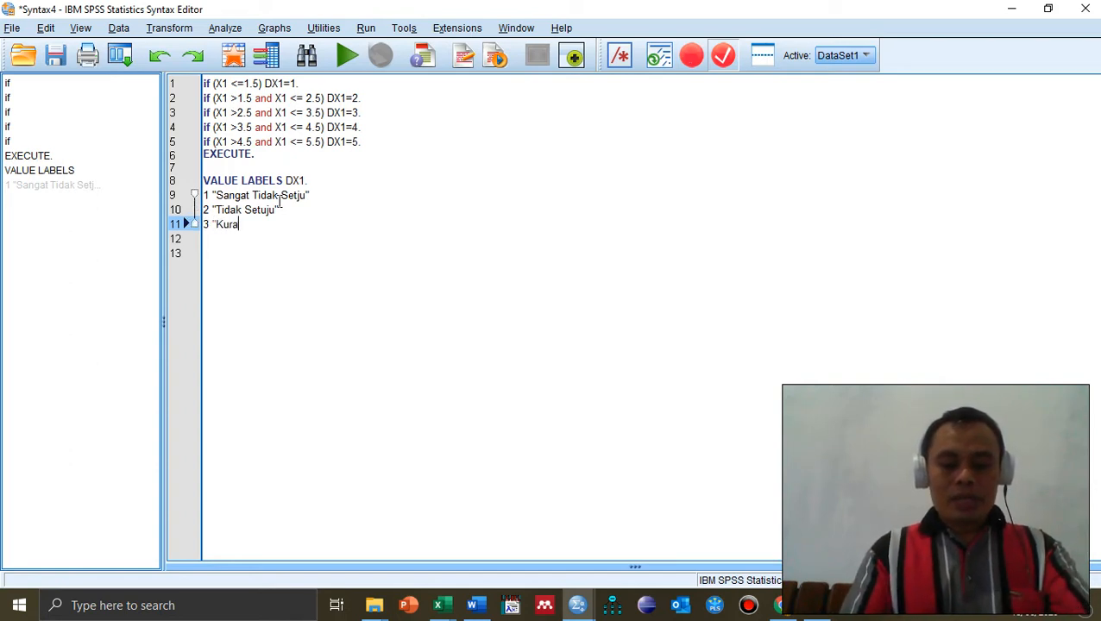
type("ng Setuju")
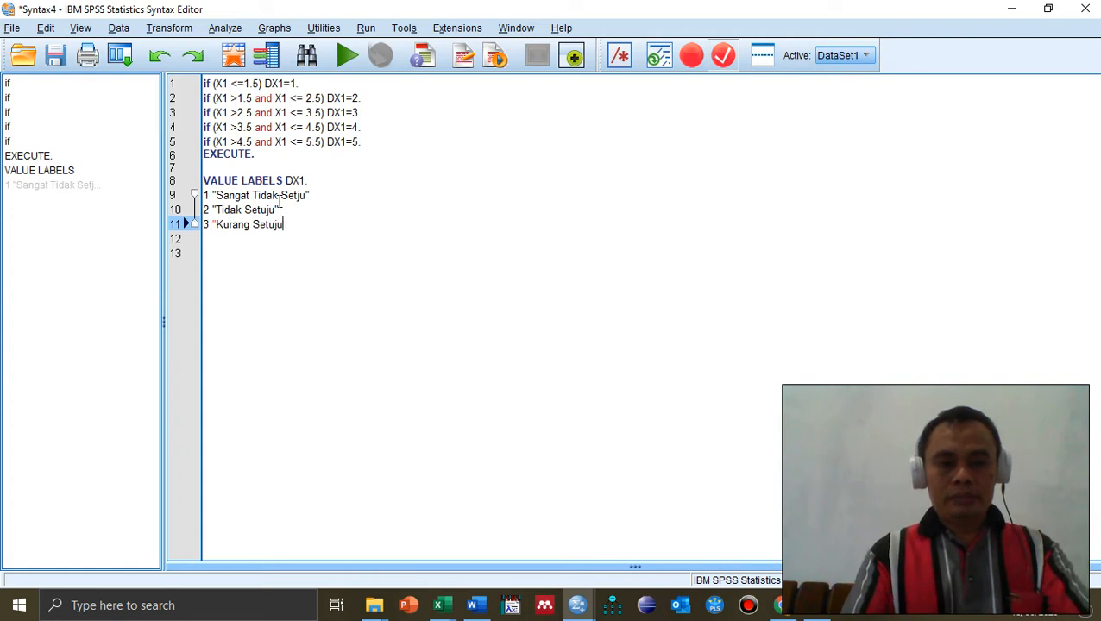
type("\"")
Step: Add the label line 4 "Setuju" below the label for value 3
key("Return")
type("4 \"Se")
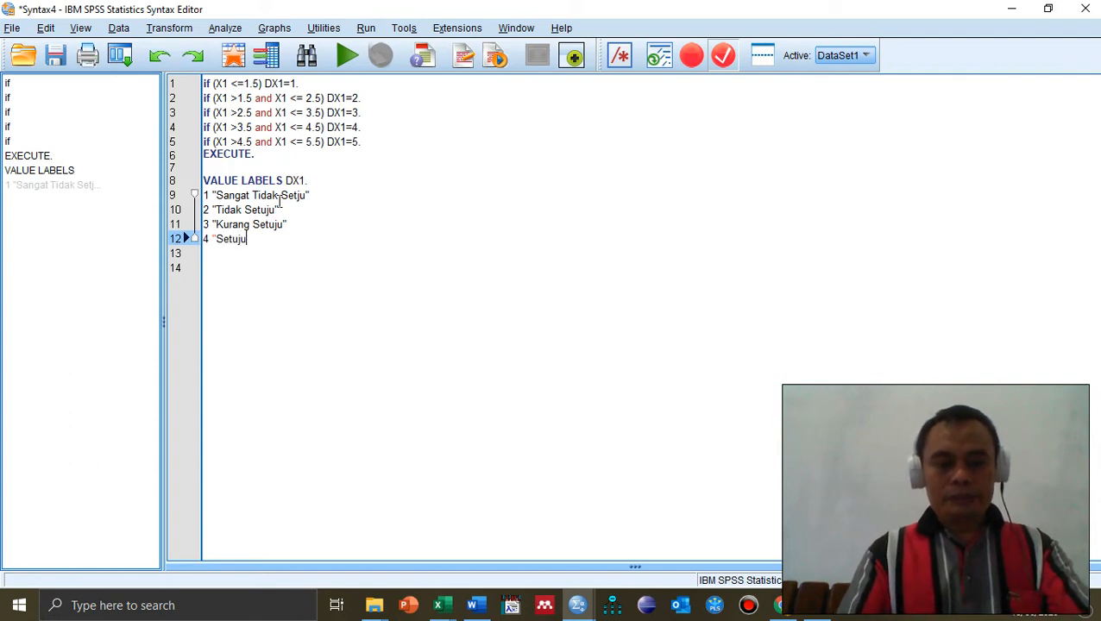
type("\"")
key("Return")
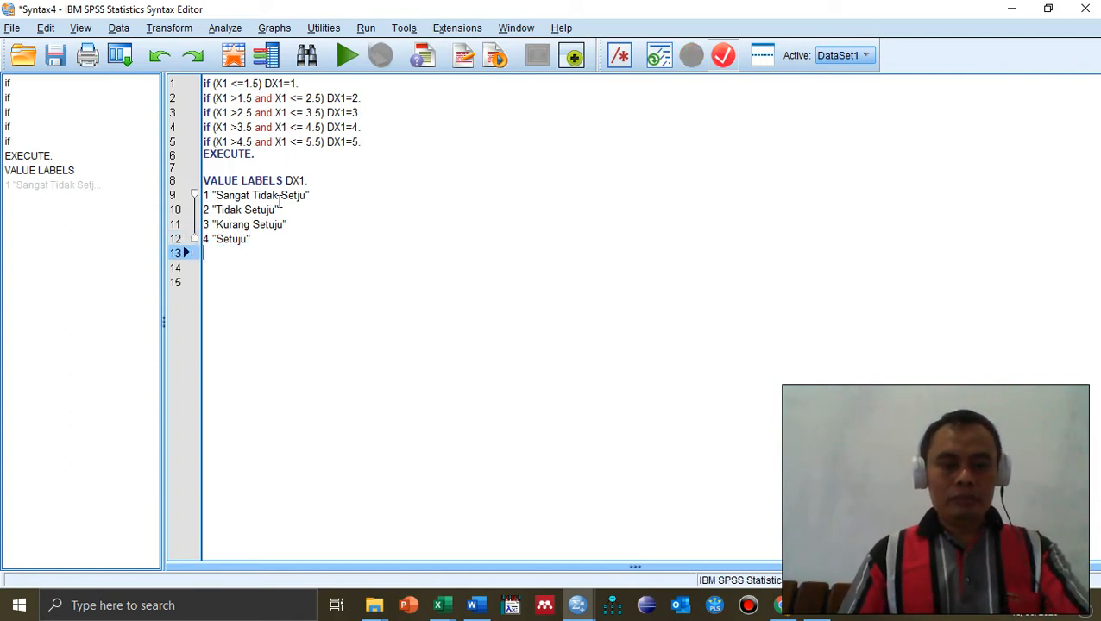
type("5")
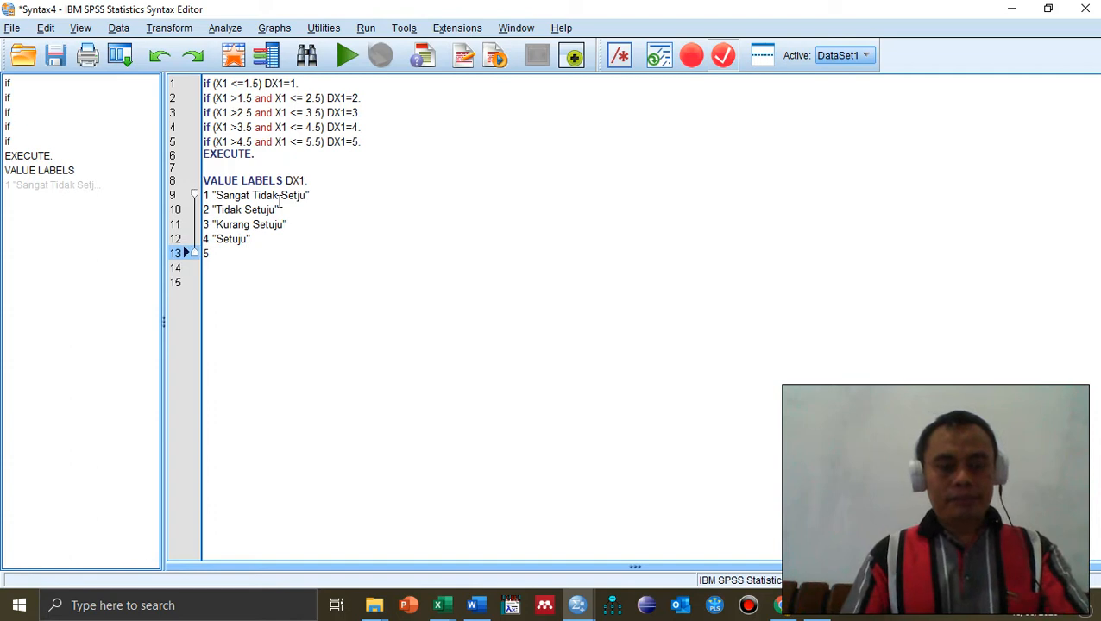
key("BackSpace")
key("BackSpace")
key("BackSpace")
key("BackSpace")
key("BackSpace")
key("BackSpace")
key("BackSpace")
key("BackSpace")
key("BackSpace")
key("BackSpace")
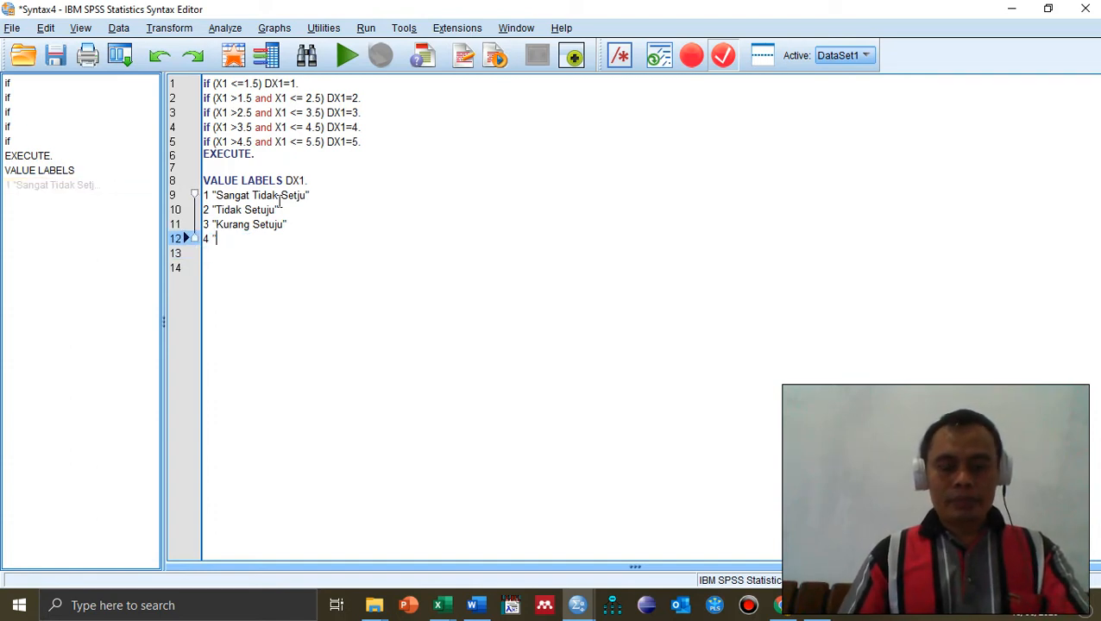
type("Setu")
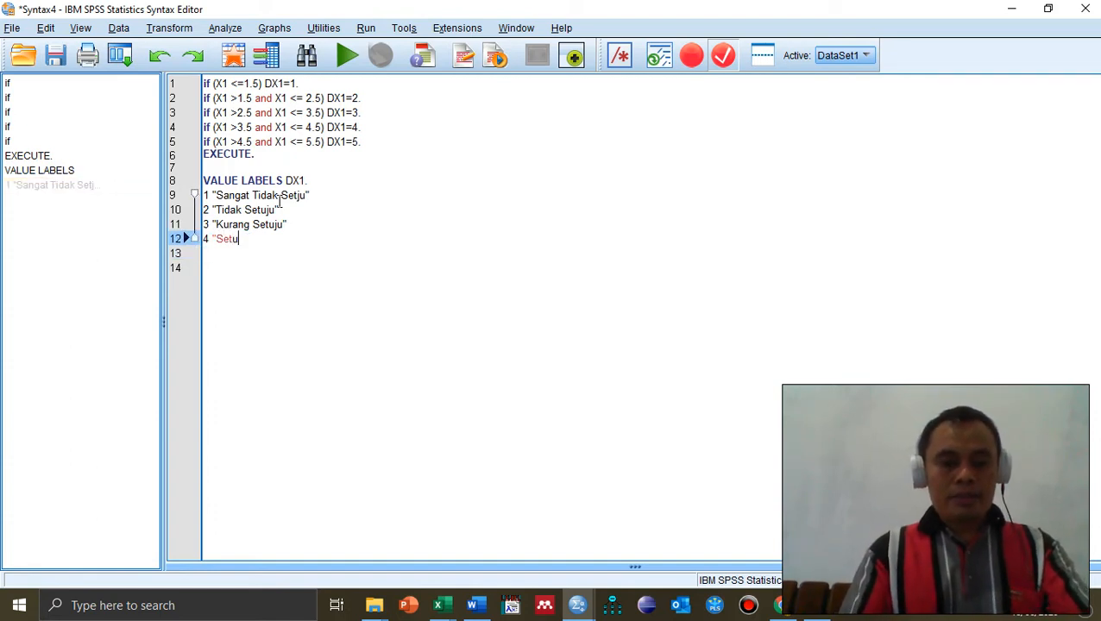
type("ju\"")
key("Return")
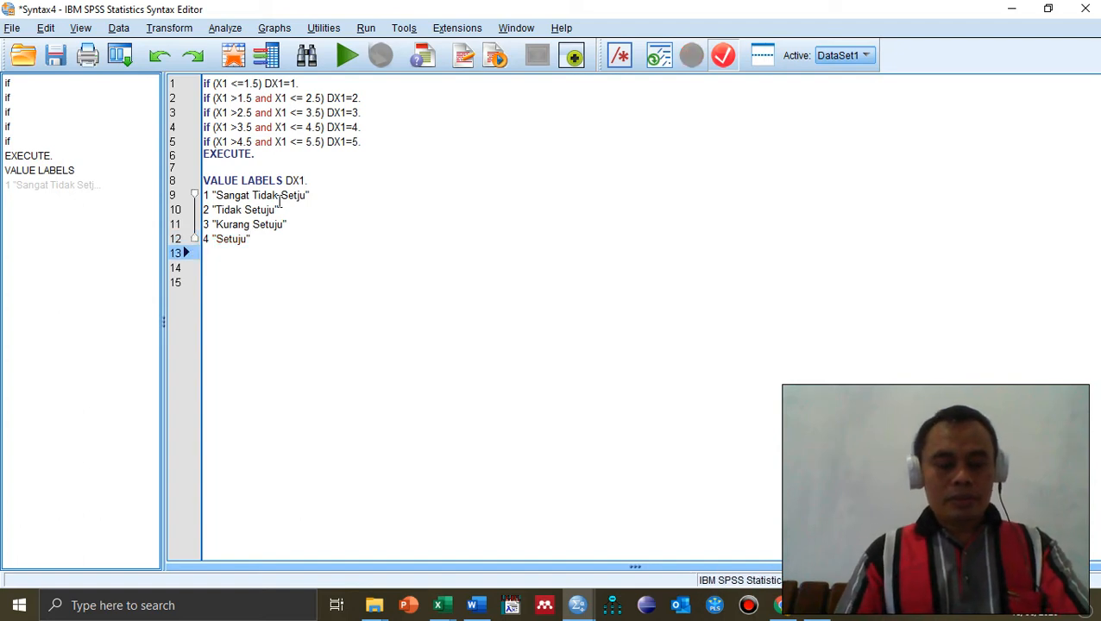
Step: Add the label line 5 "Sangat Setuju" on line 13, below the label for value 4
type("5 \" Sa")
key("BackSpace")
key("BackSpace")
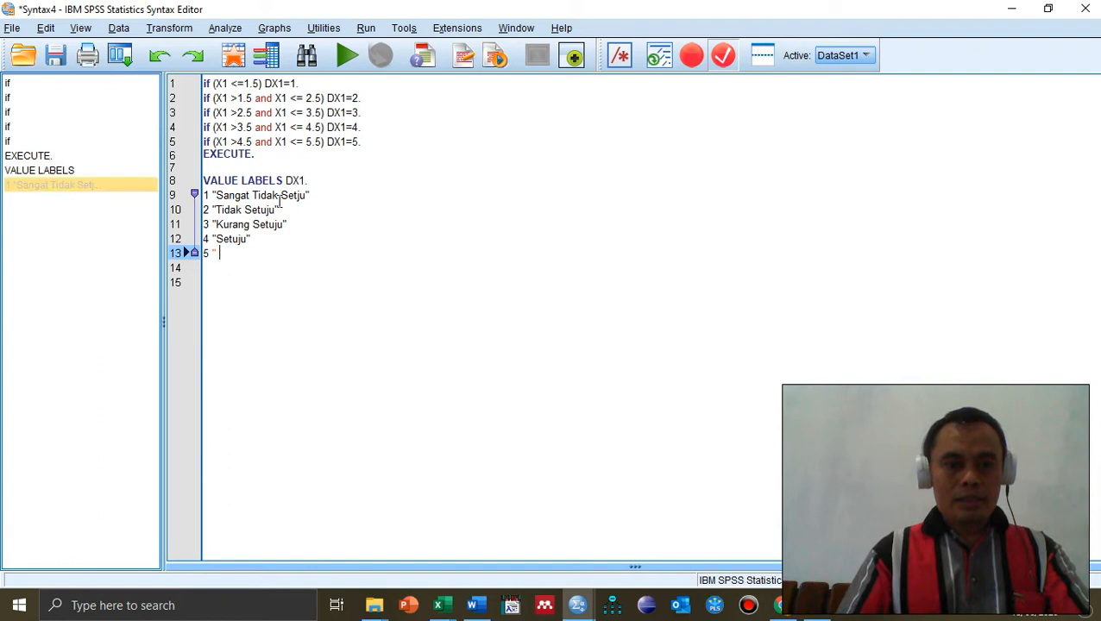
key("BackSpace")
type("Sang")
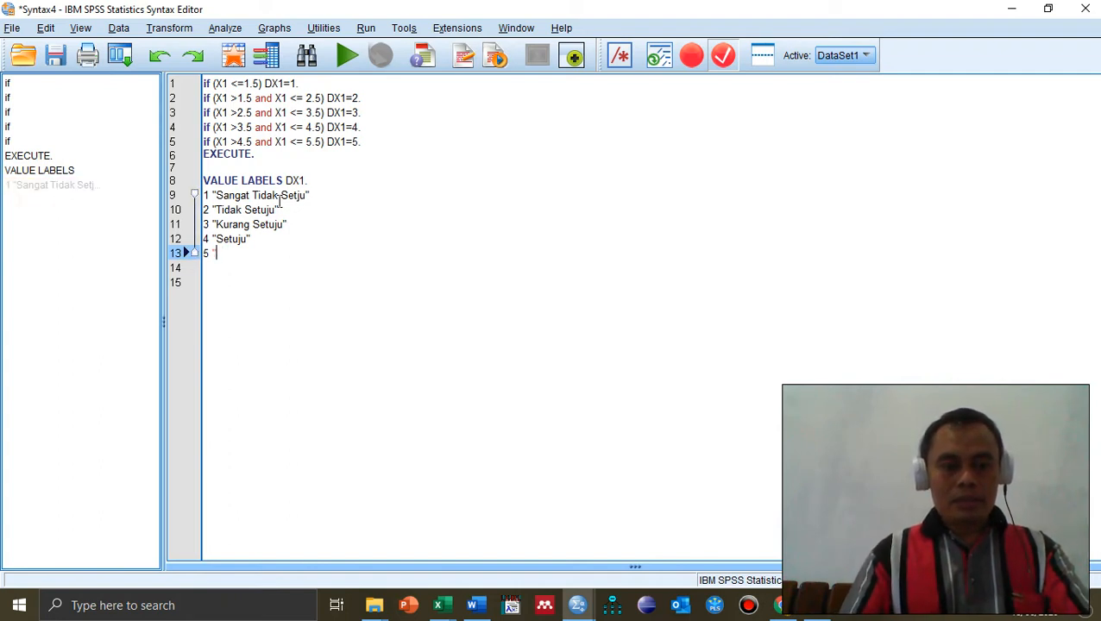
type("at Setuju")
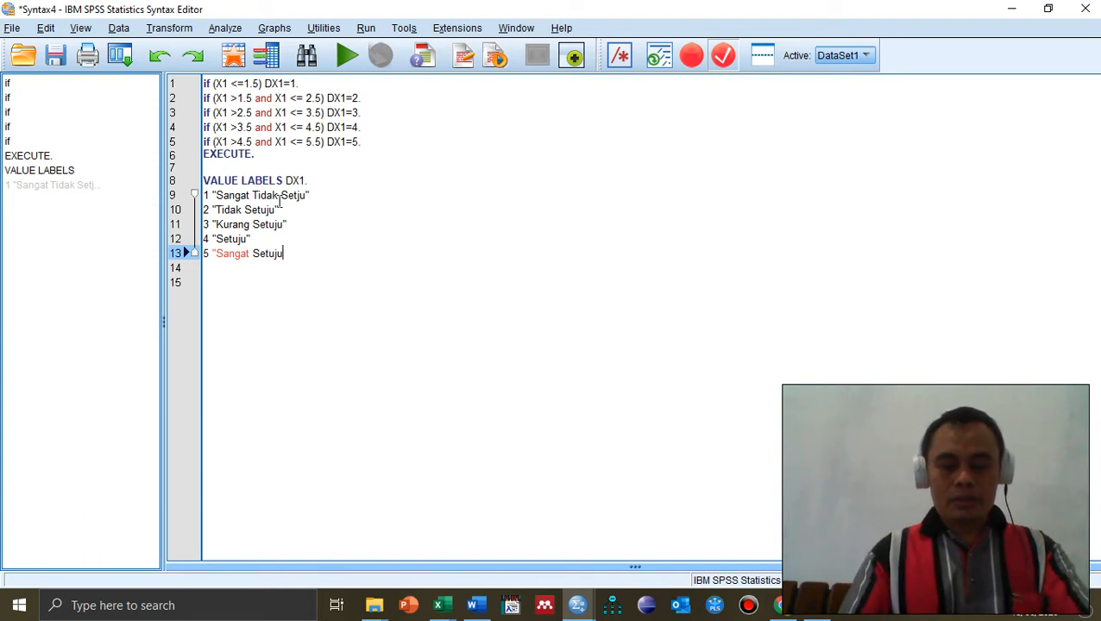
type("\"")
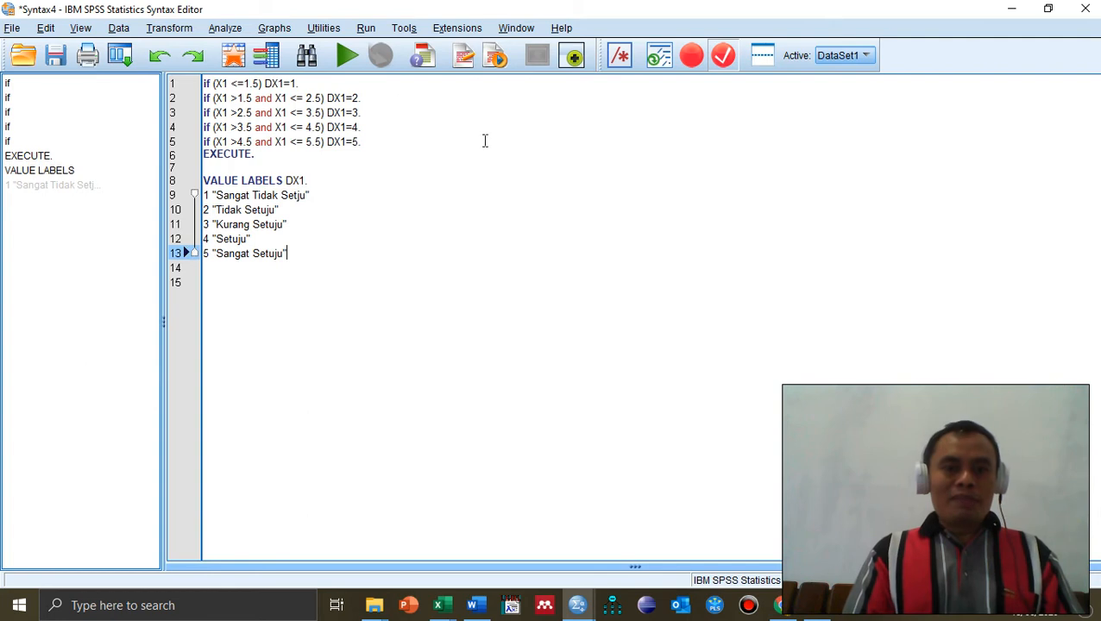
Step: Check the end of the variable list in the Latihan SPSS.sav data editor and return to the Syntax4 window
left_click(578, 606)
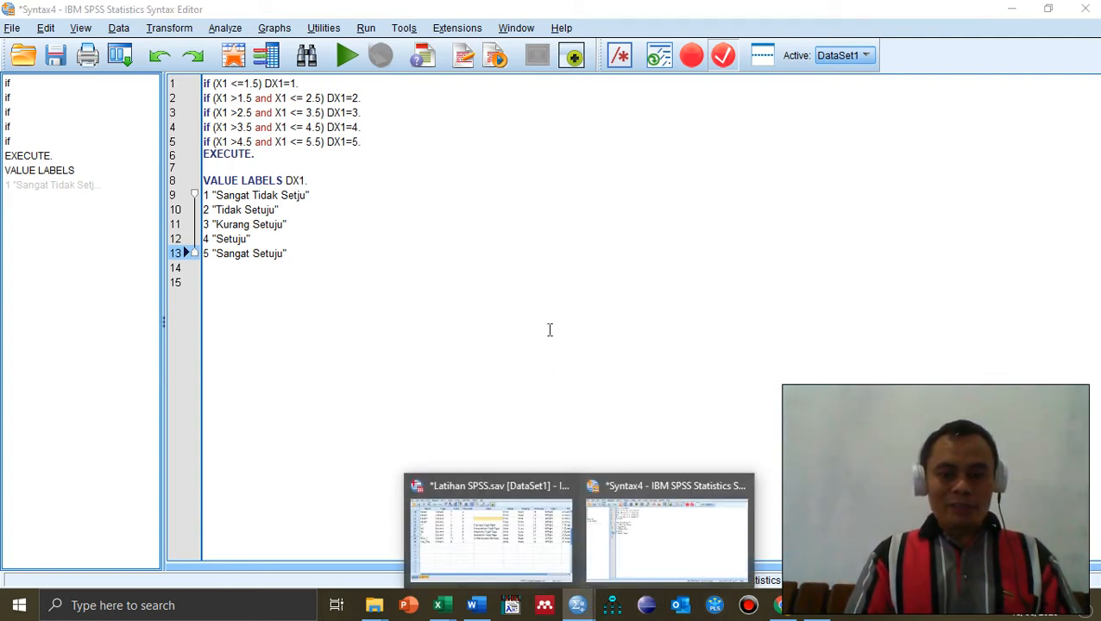
left_click(472, 544)
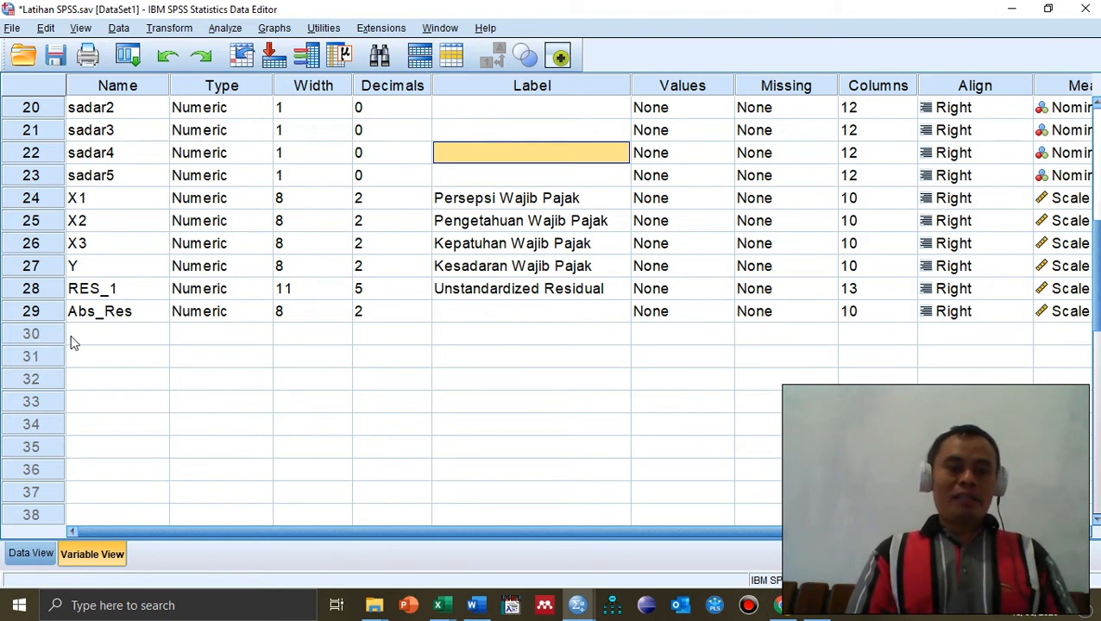
left_click(578, 607)
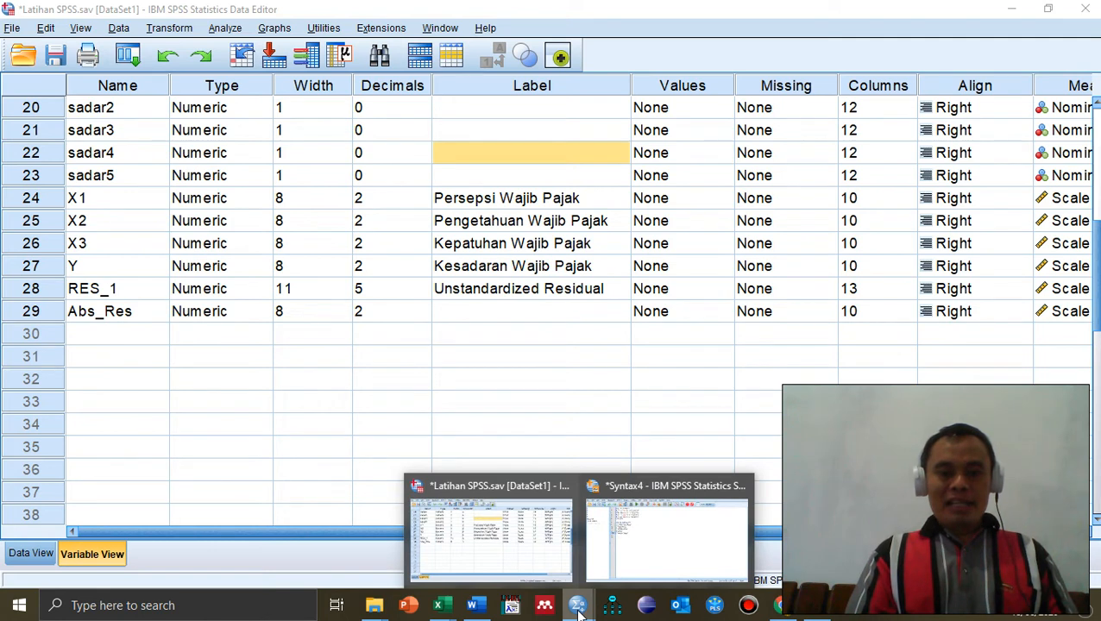
left_click(687, 543)
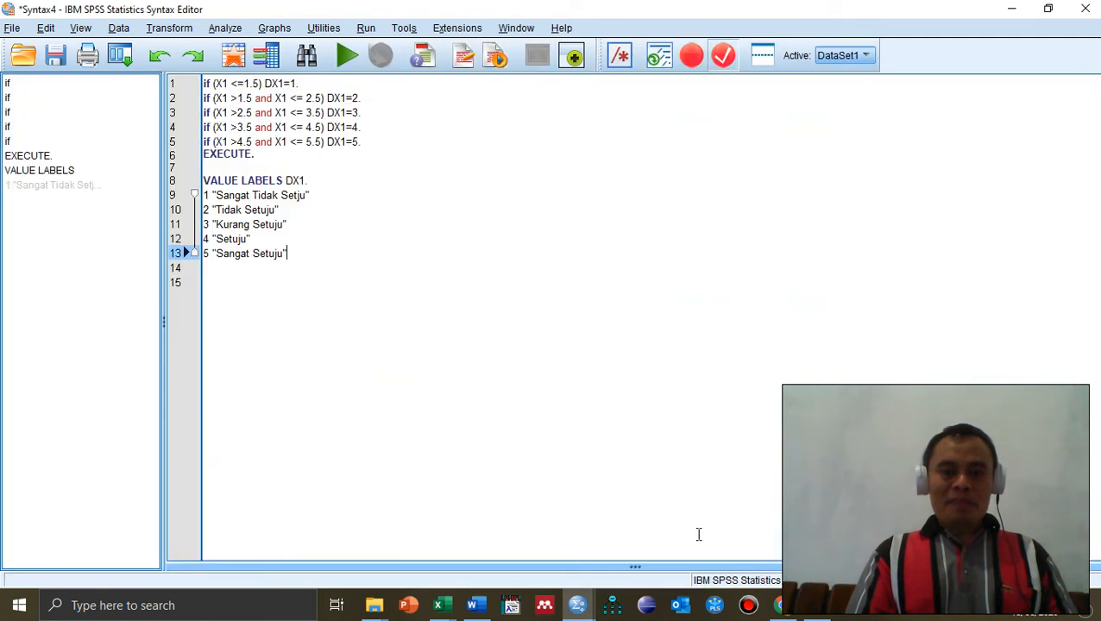
Step: Run the entire syntax and close the resulting output window without saving it
left_click(364, 29)
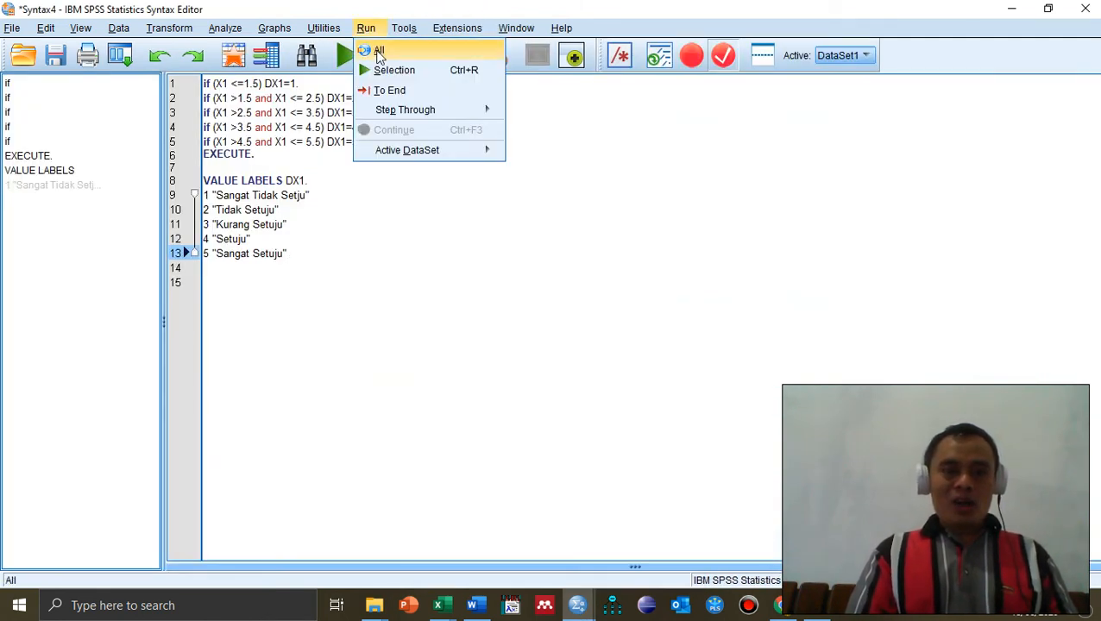
left_click(378, 52)
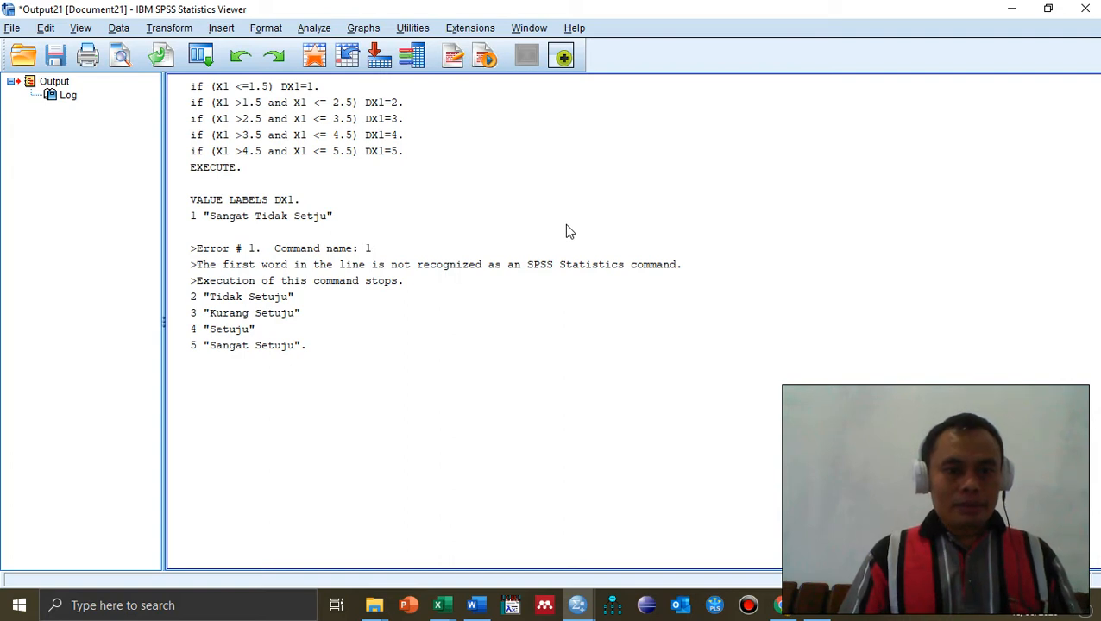
left_click(1087, 9)
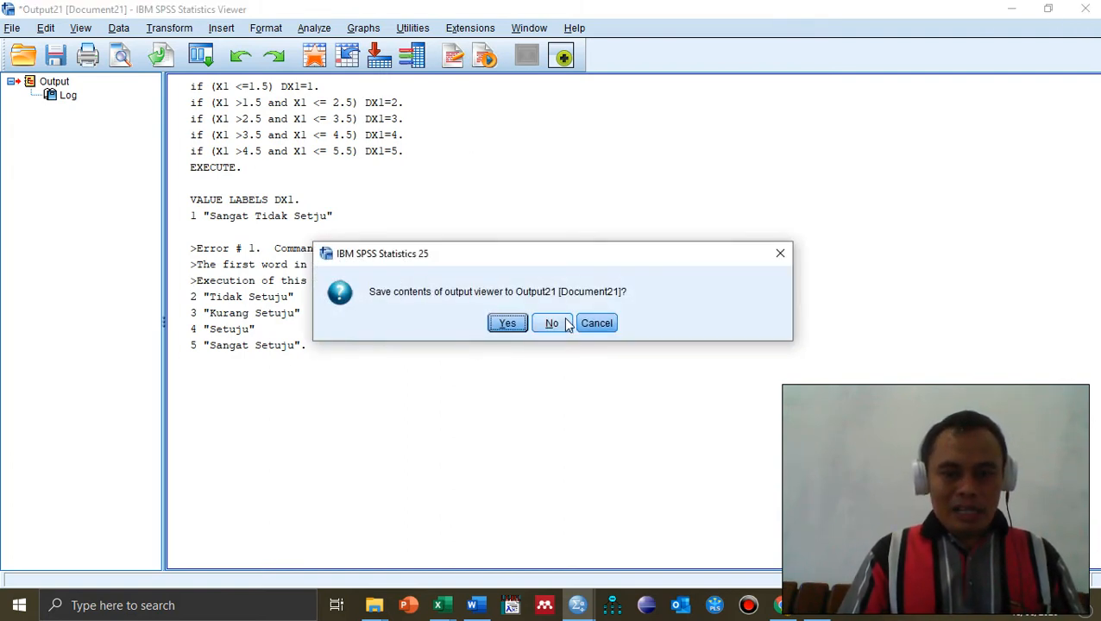
left_click(551, 323)
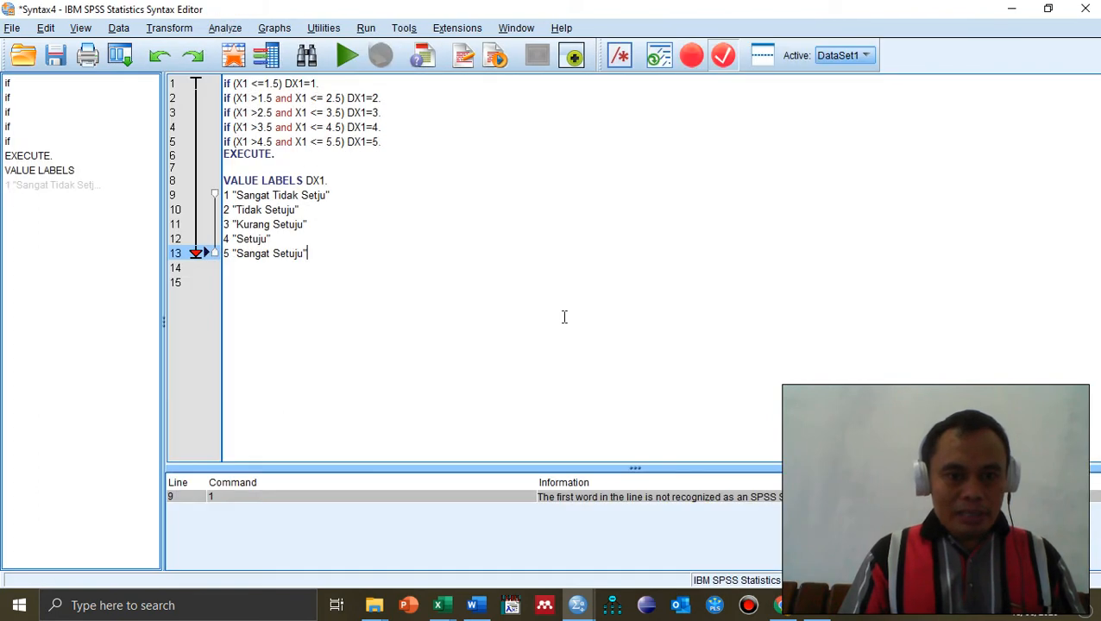
Step: Change the value 1 label to "Sangat Tidak Seutju" and remove the period after DX1 in the VALUE LABELS command
left_click(317, 197)
type("u")
left_click(322, 183)
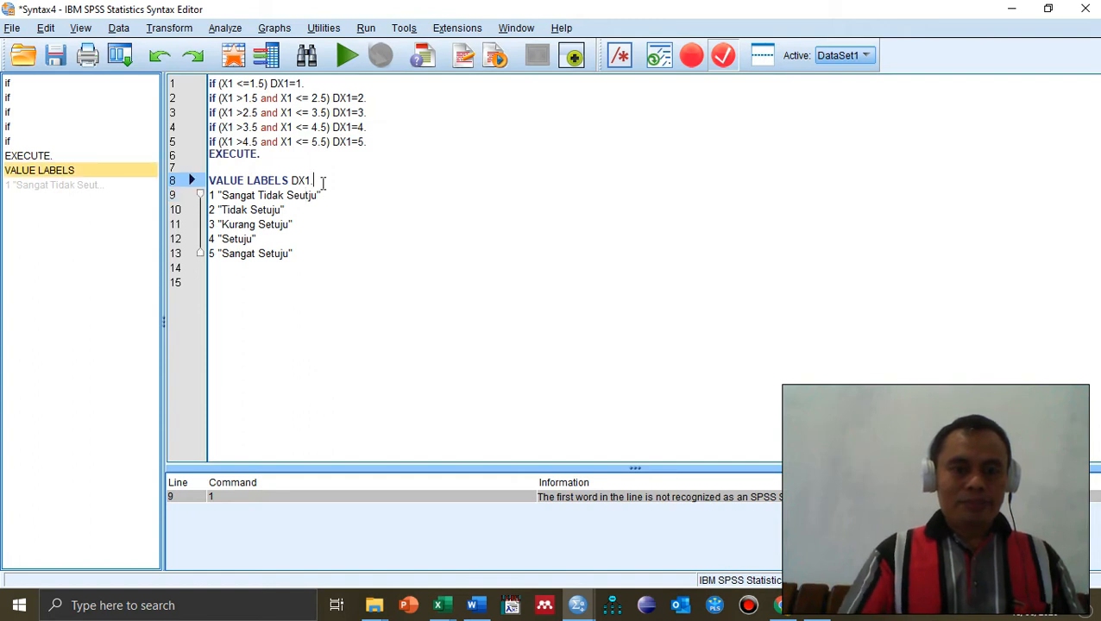
key("BackSpace")
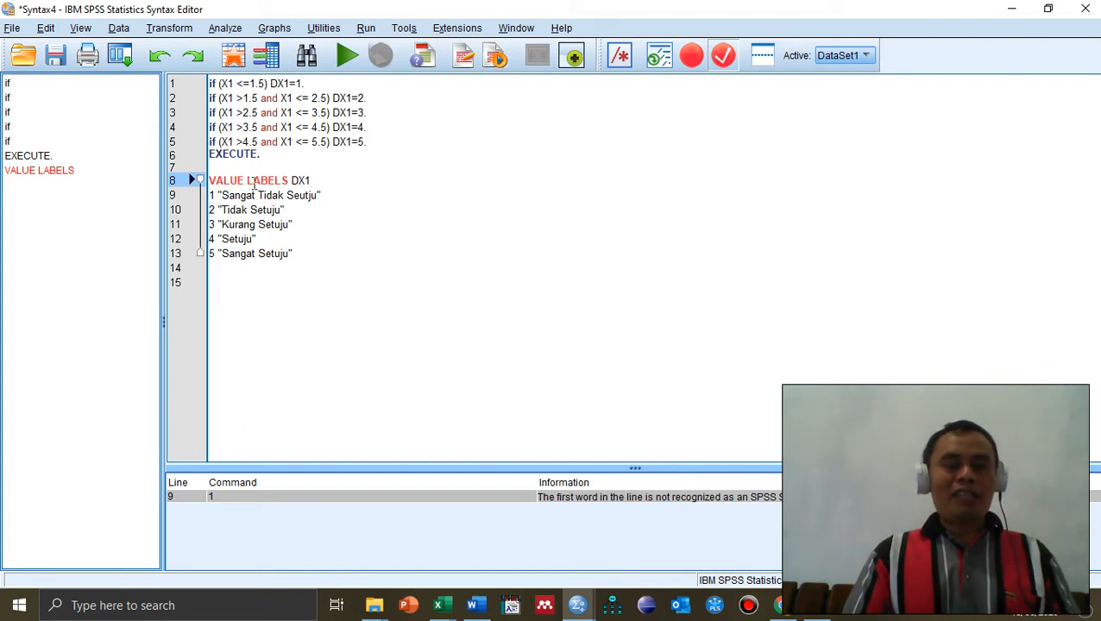
Step: Run the entire corrected syntax and switch to the variable list of the Latihan SPSS.sav dataset
left_click(366, 29)
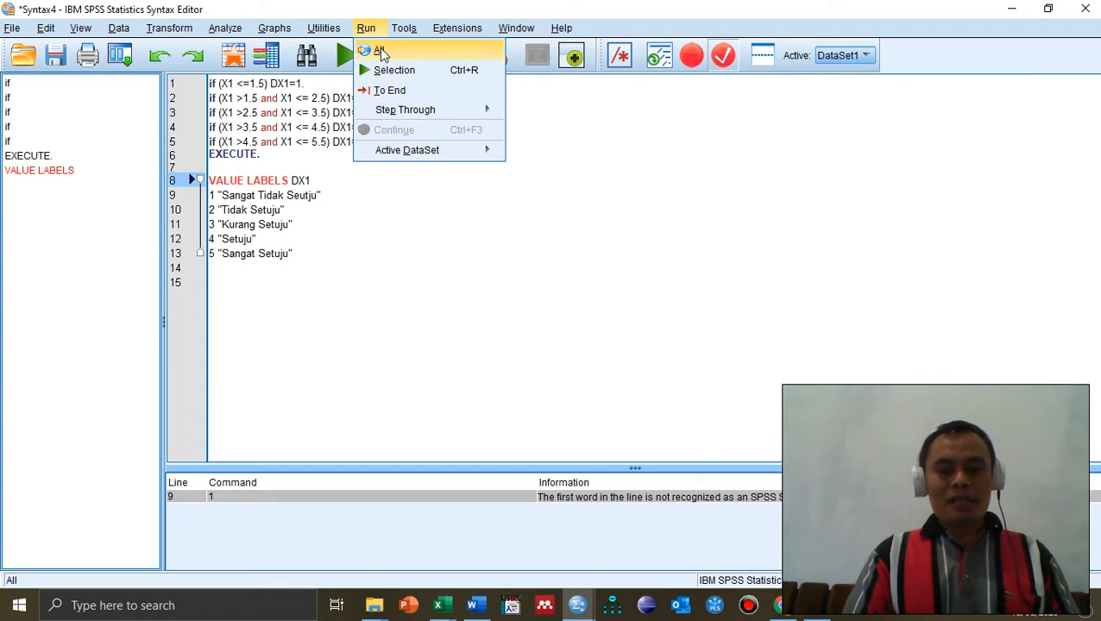
left_click(380, 51)
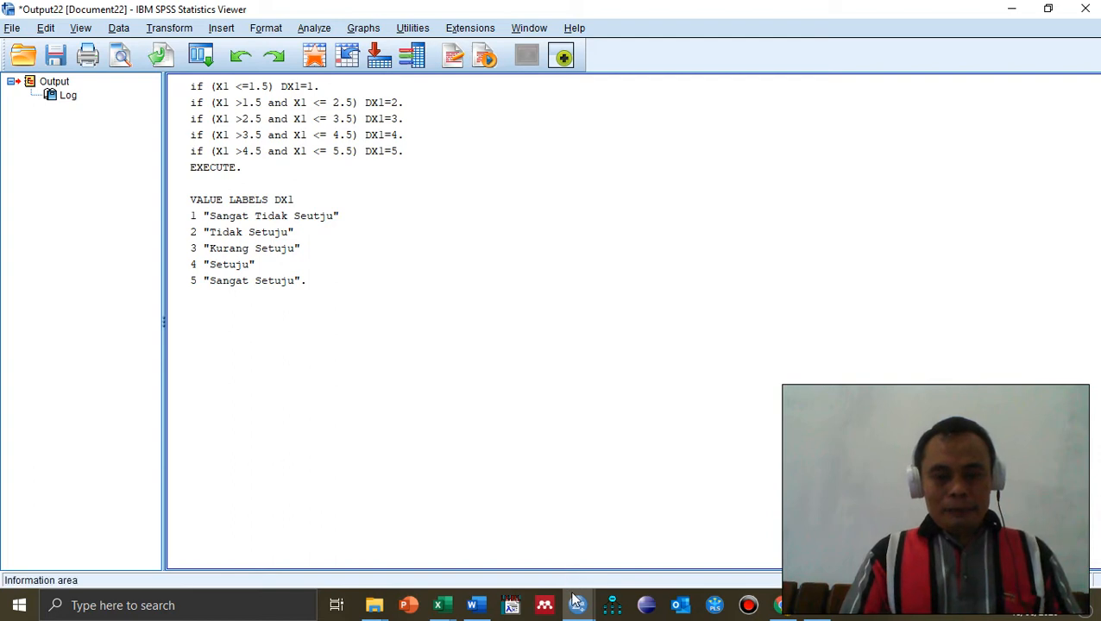
mouse_move(576, 615)
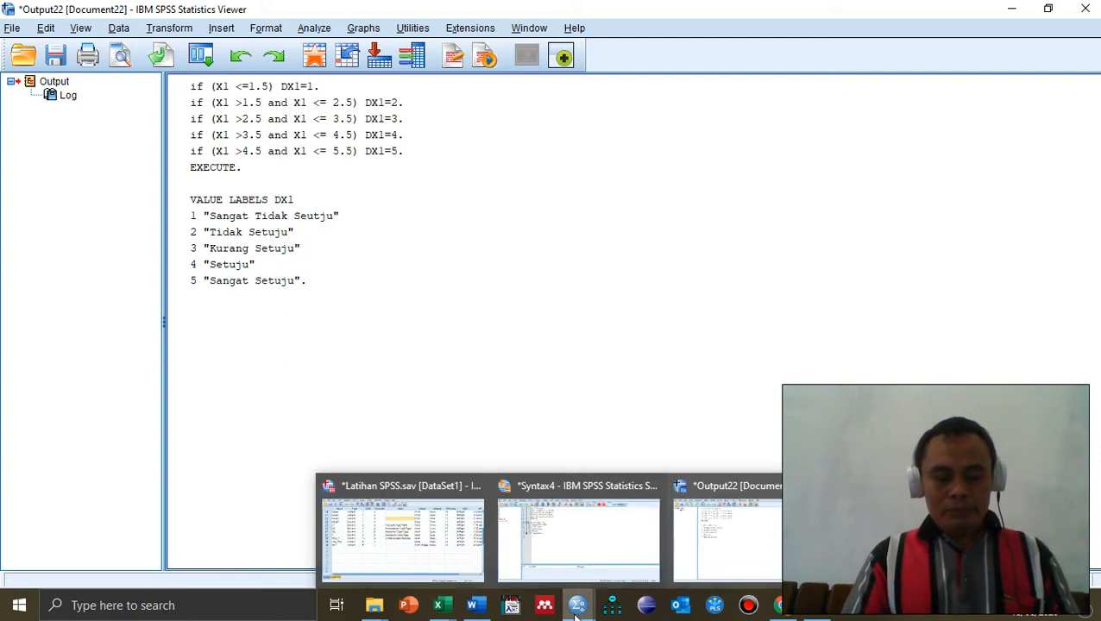
left_click(447, 556)
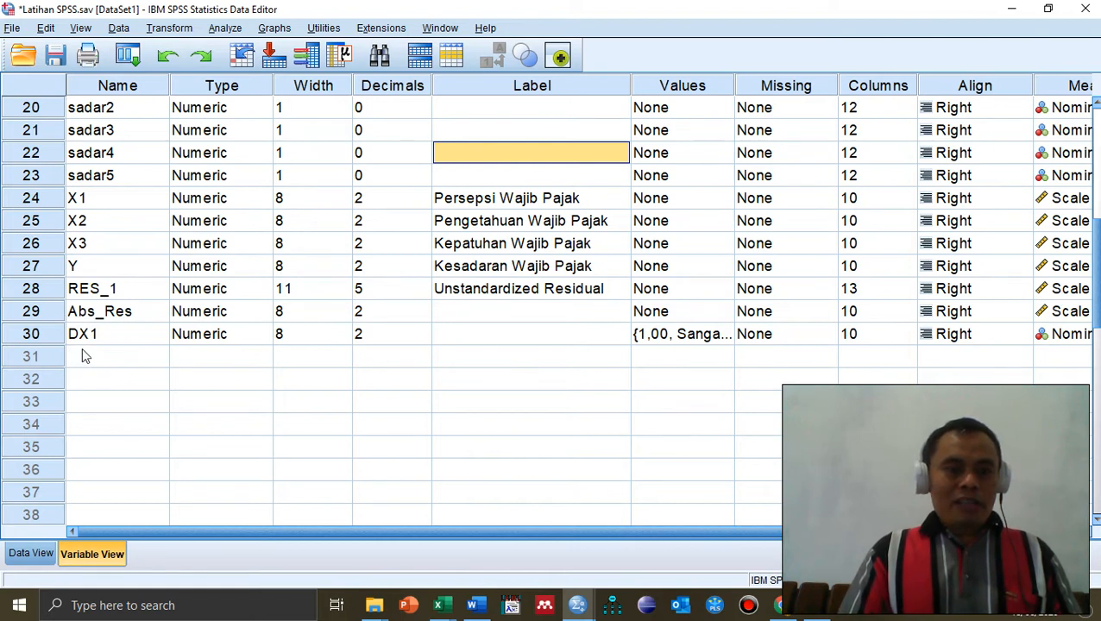
Step: Open the value labels of variable DX1, review the five category labels, and close the dialog
left_click(728, 340)
left_click(722, 335)
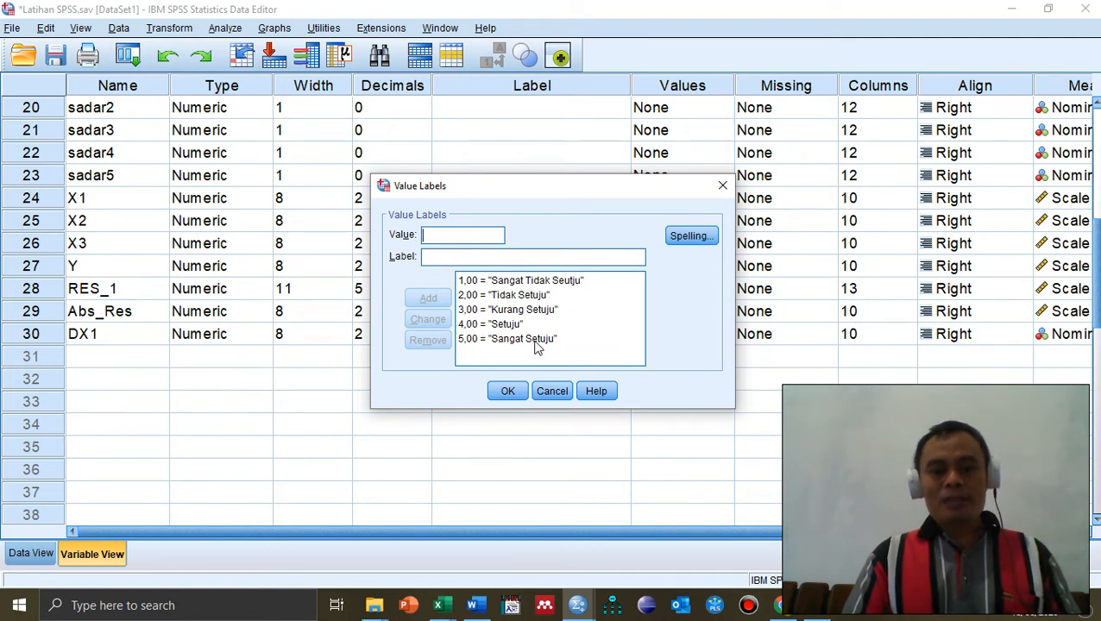
left_click(500, 392)
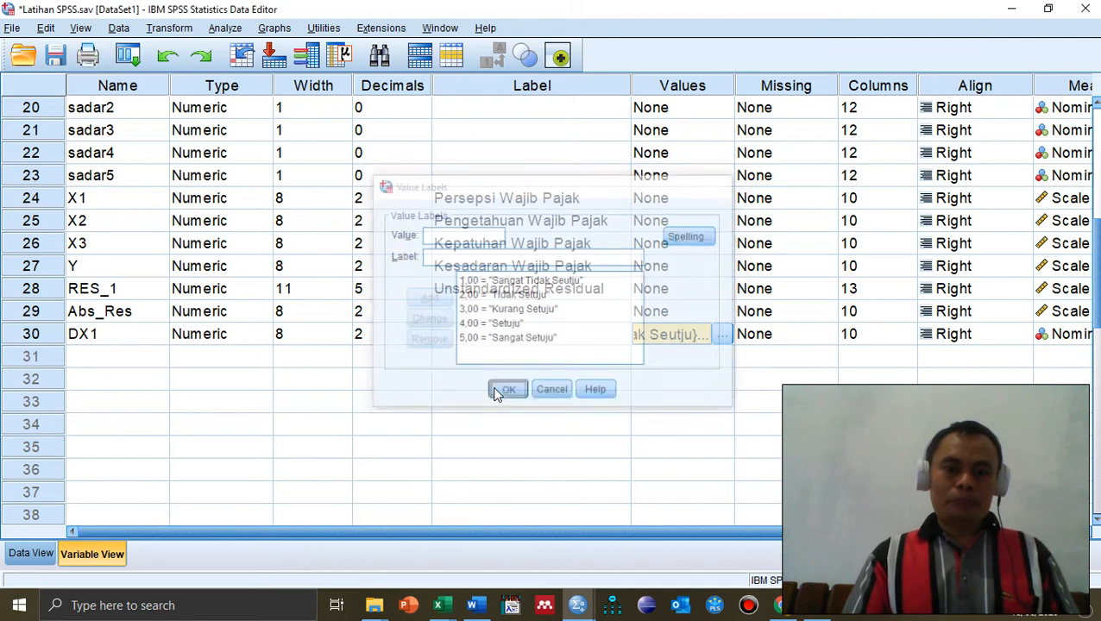
left_click(600, 399)
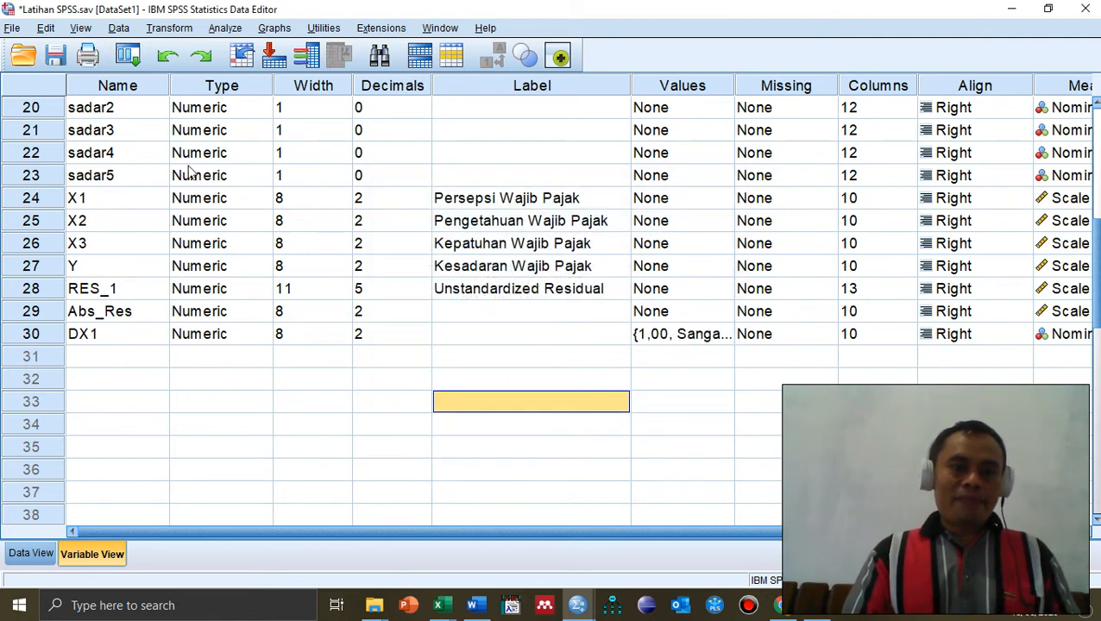
Step: Open the Frequencies analysis and remove Persepsi Wajib Pajak from the variables to analyze
left_click(224, 30)
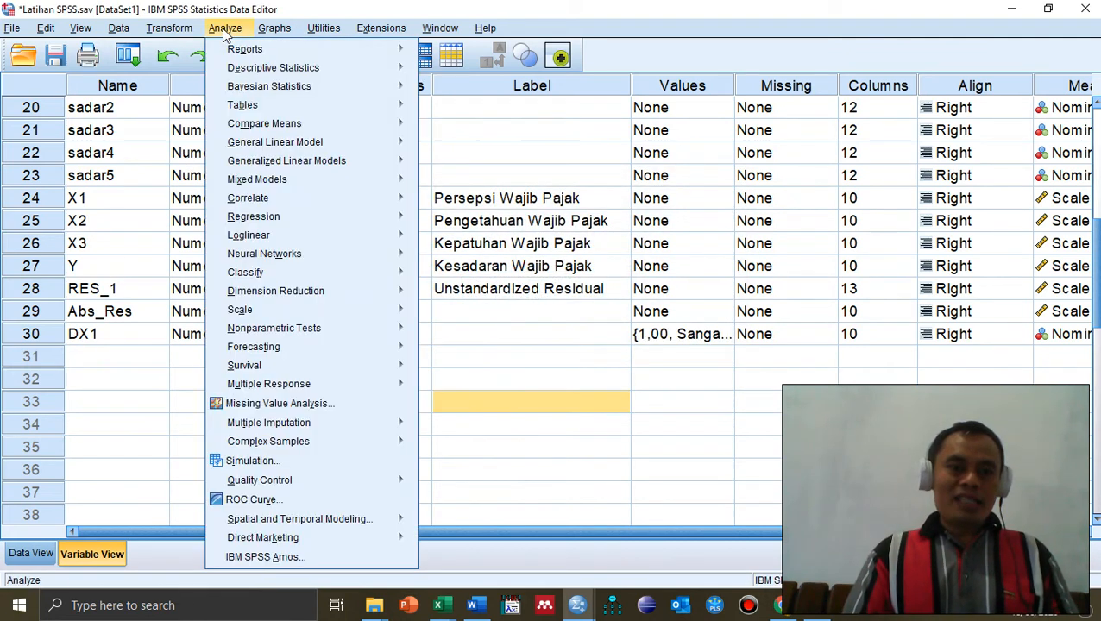
mouse_move(258, 69)
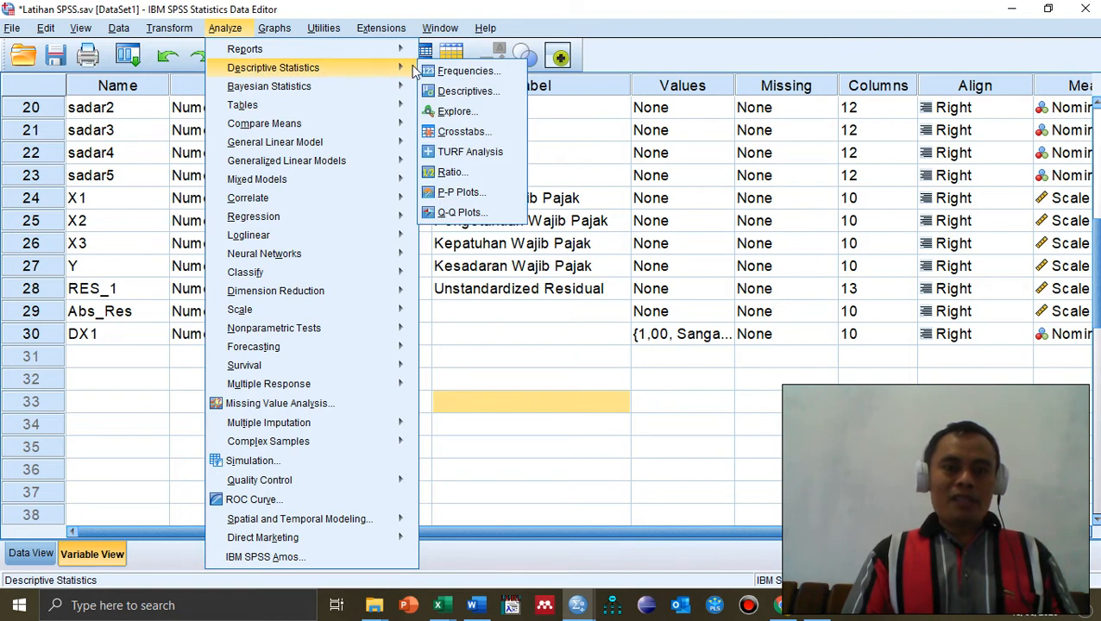
left_click(462, 72)
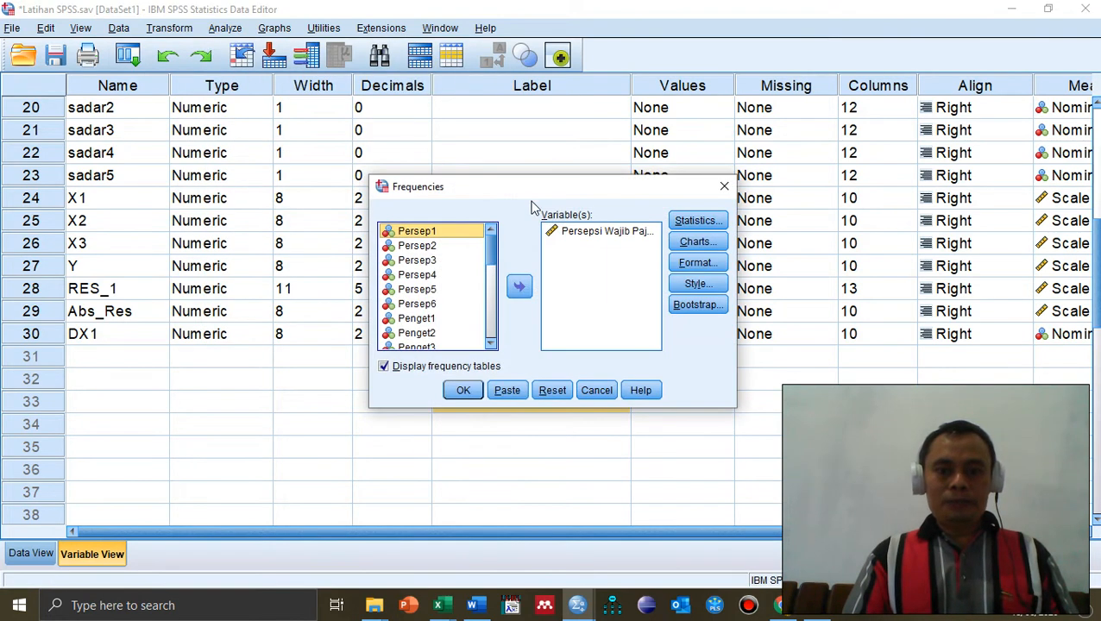
left_click(583, 233)
left_click(519, 287)
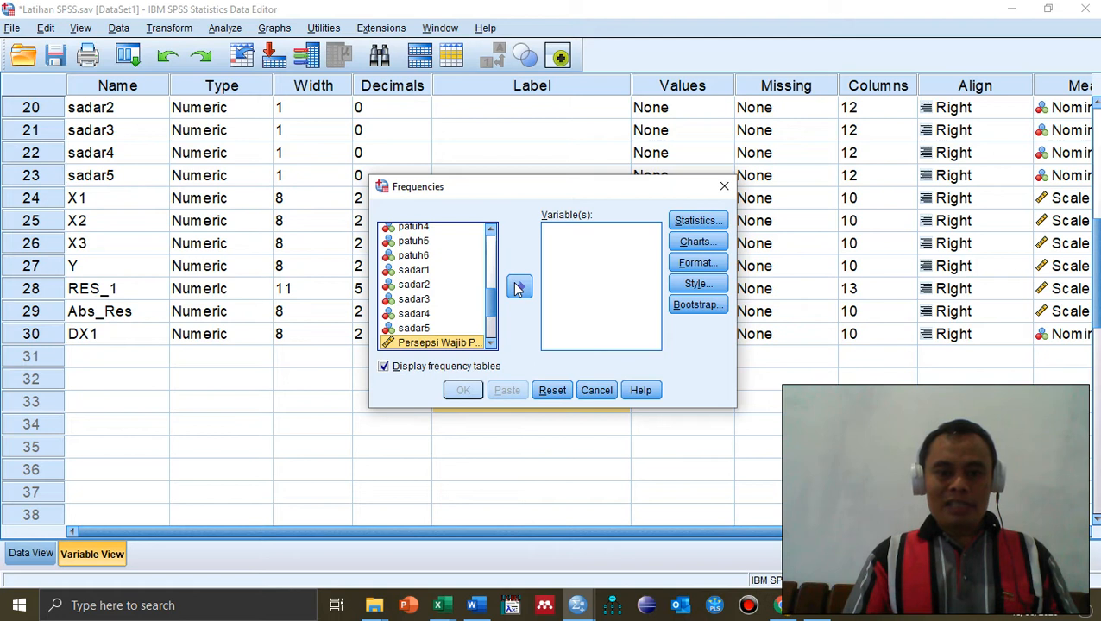
left_click(491, 343)
left_click(491, 344)
left_click(490, 343)
left_click(491, 343)
left_click(491, 344)
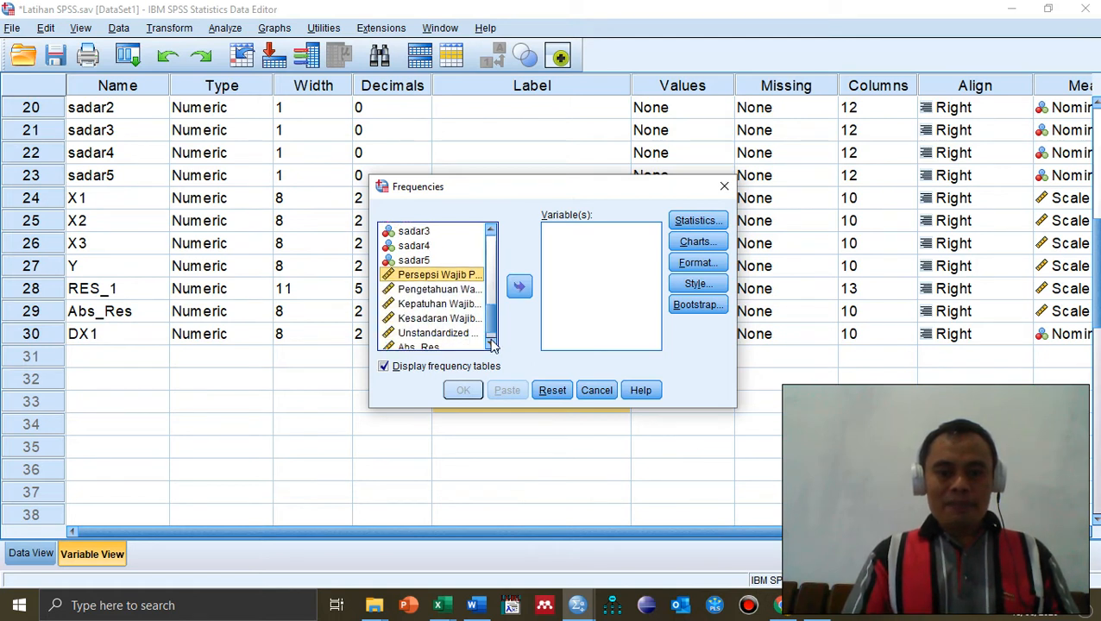
left_click(490, 344)
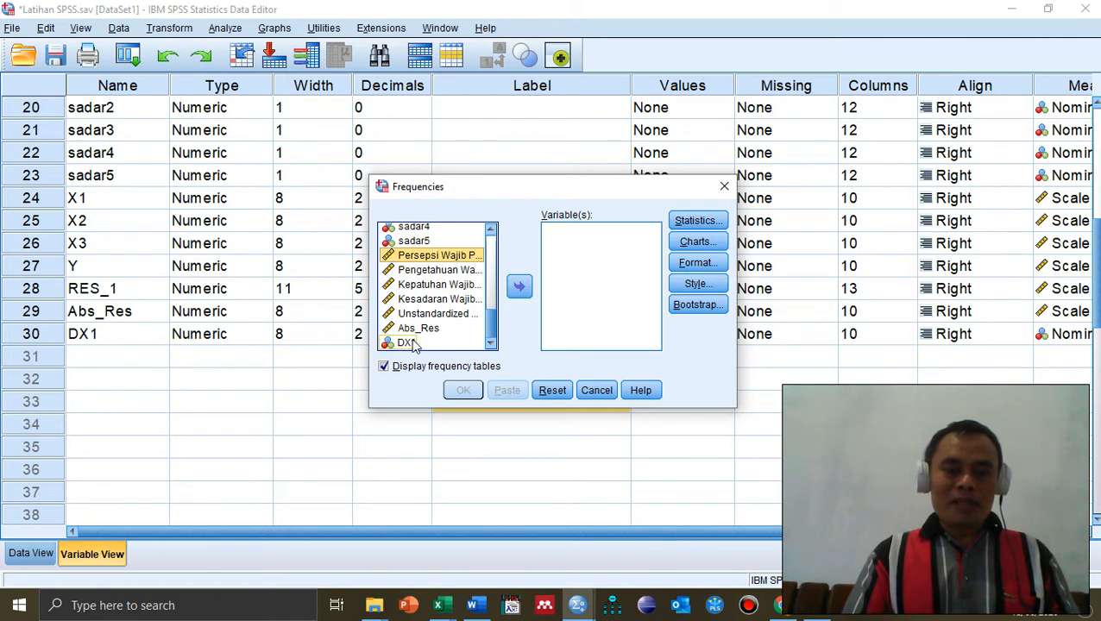
left_click(596, 389)
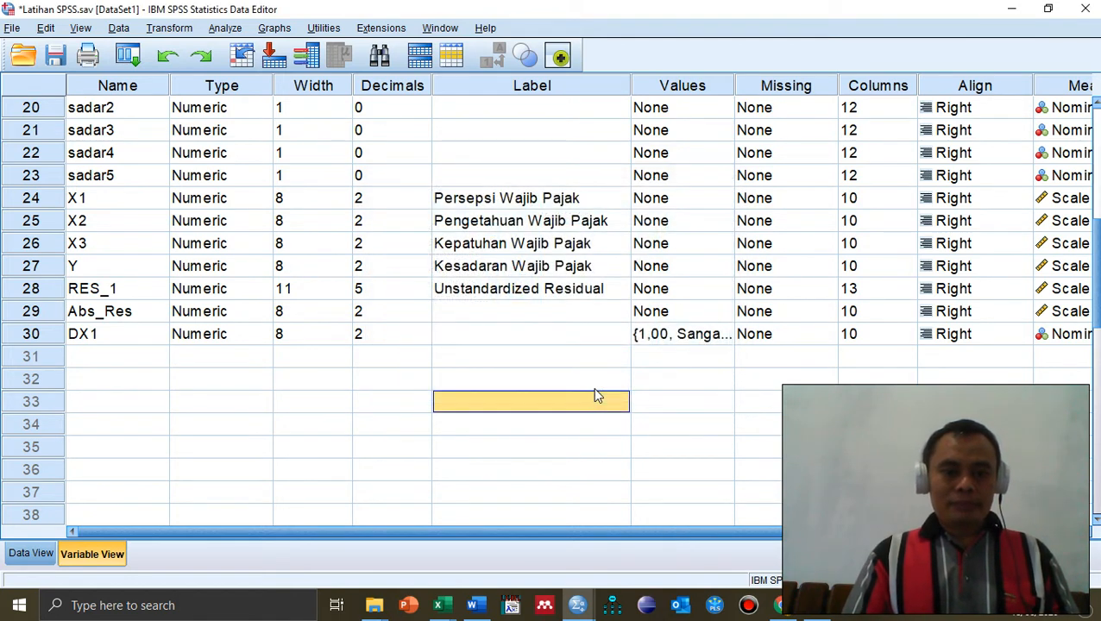
Step: Give variable DX1 the label "Persepsi Wajib Pajak"
left_click(467, 335)
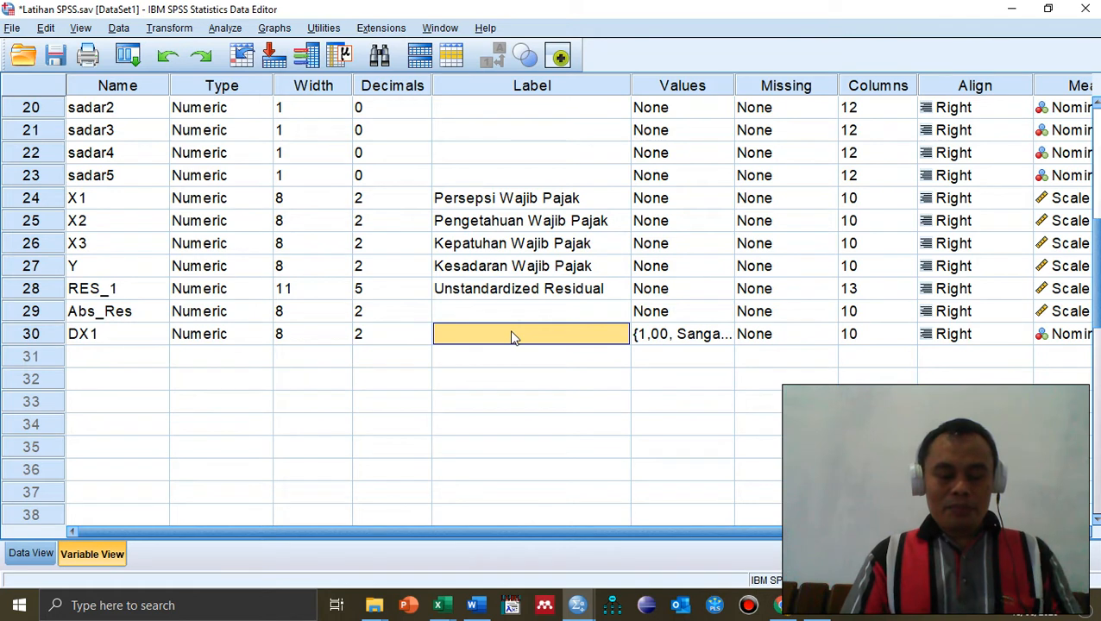
type("Persepsi Wajib Pajak")
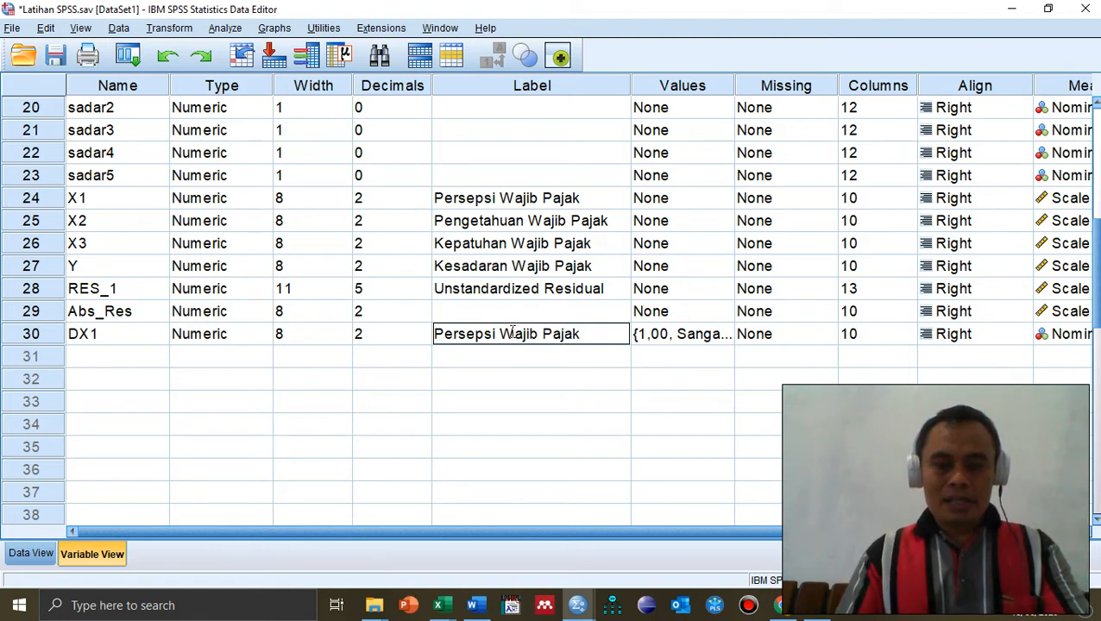
left_click(530, 381)
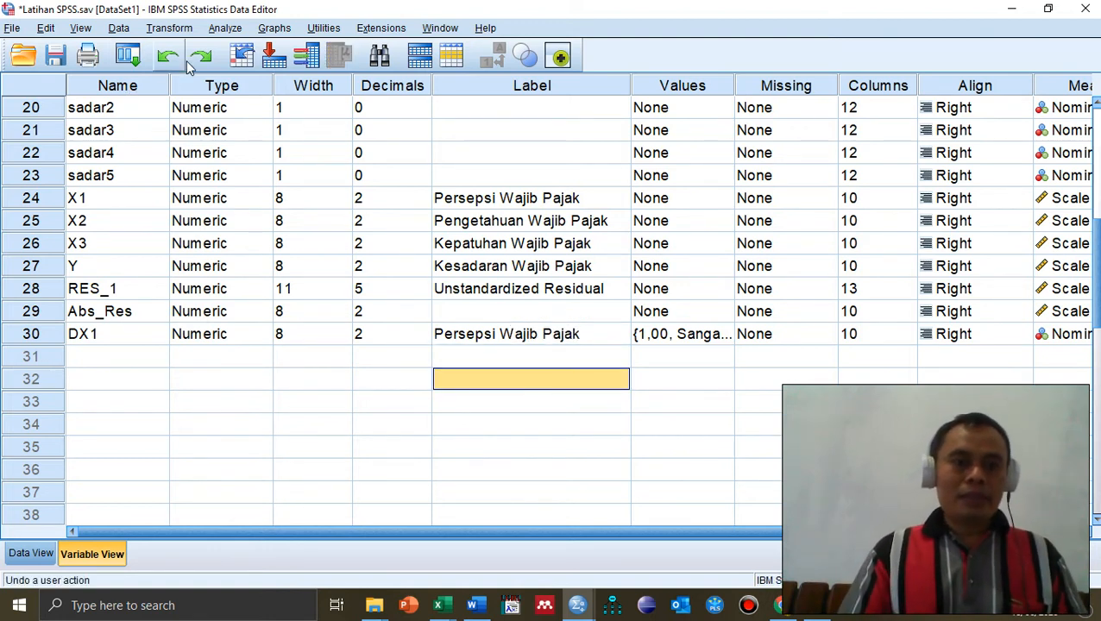
Step: Run a Frequencies analysis on the nominal Persepsi Wajib Pajak variable (DX1) in place of the scale variable with the same label
left_click(225, 28)
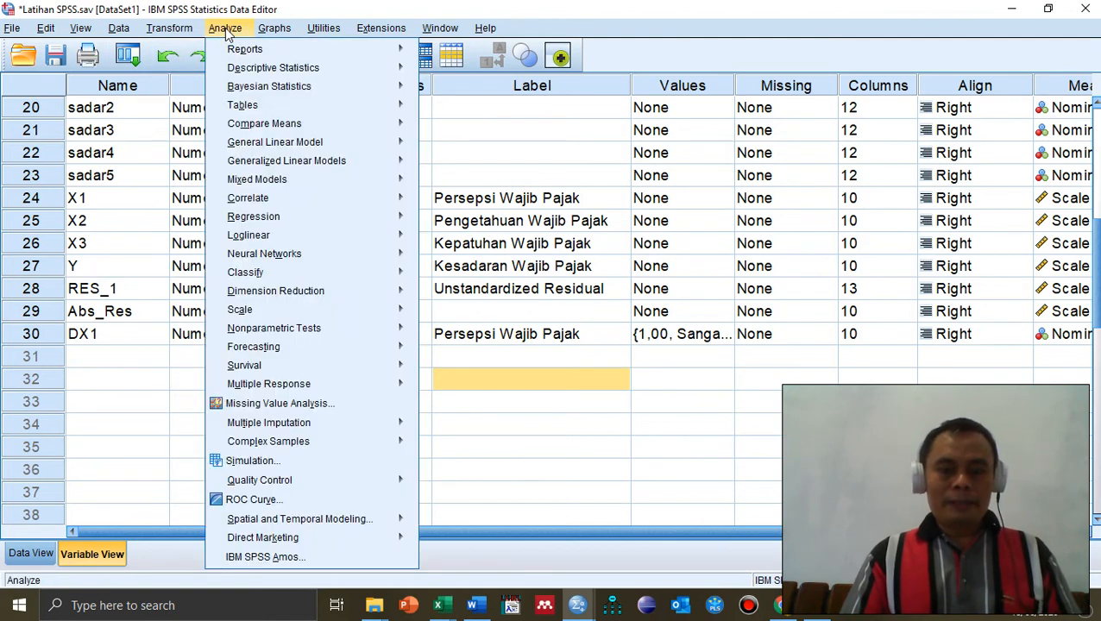
mouse_move(274, 69)
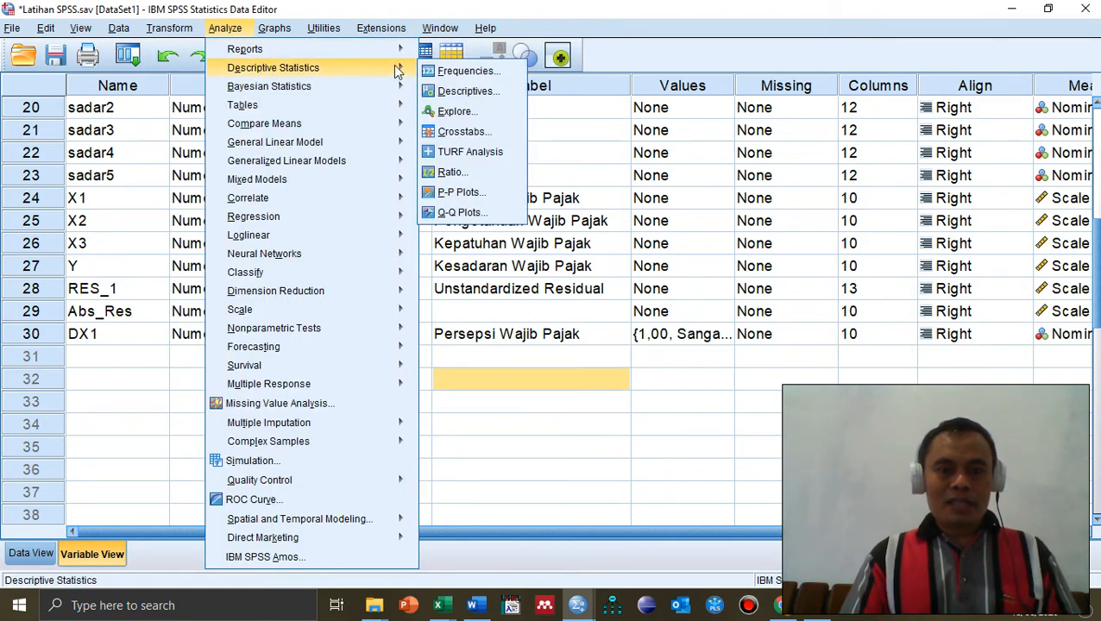
left_click(466, 71)
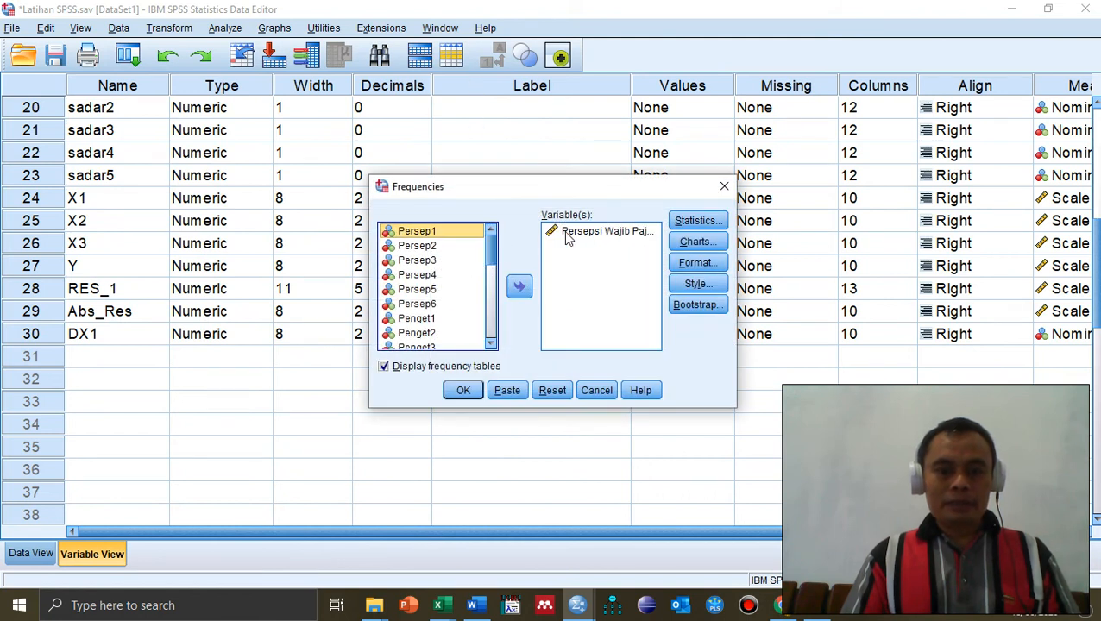
left_click(597, 235)
left_click(523, 287)
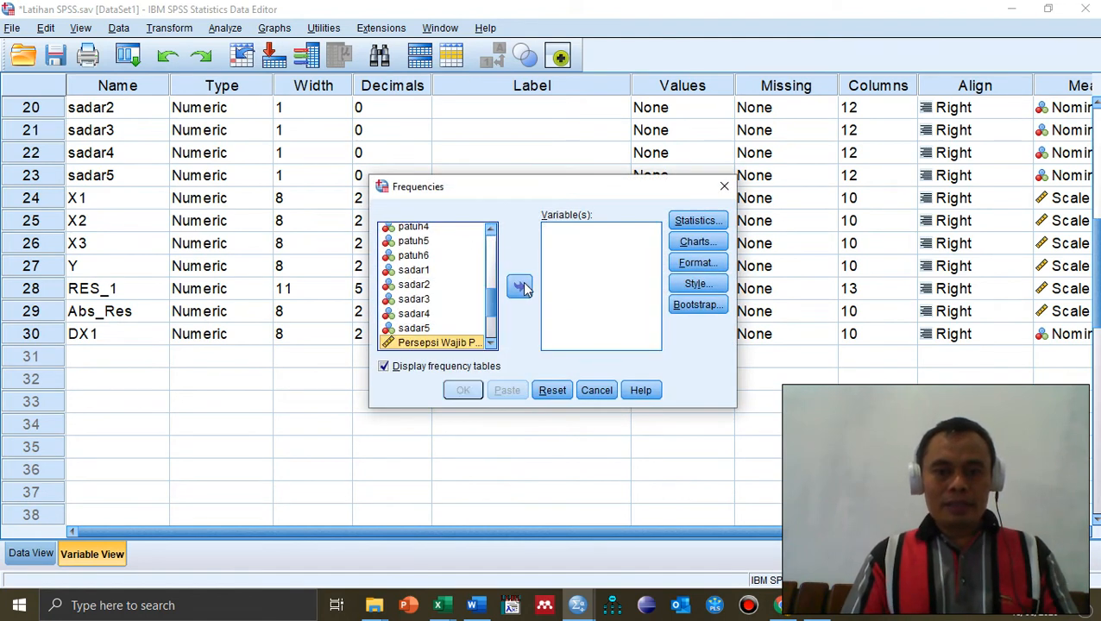
scroll(488, 332, "down", 3)
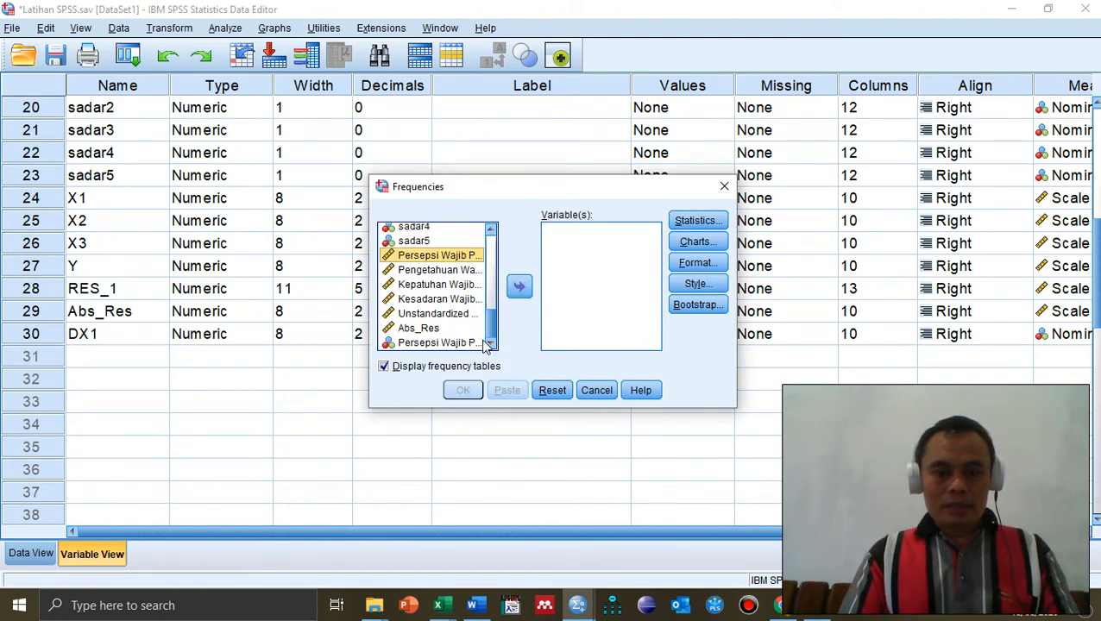
left_click(448, 343)
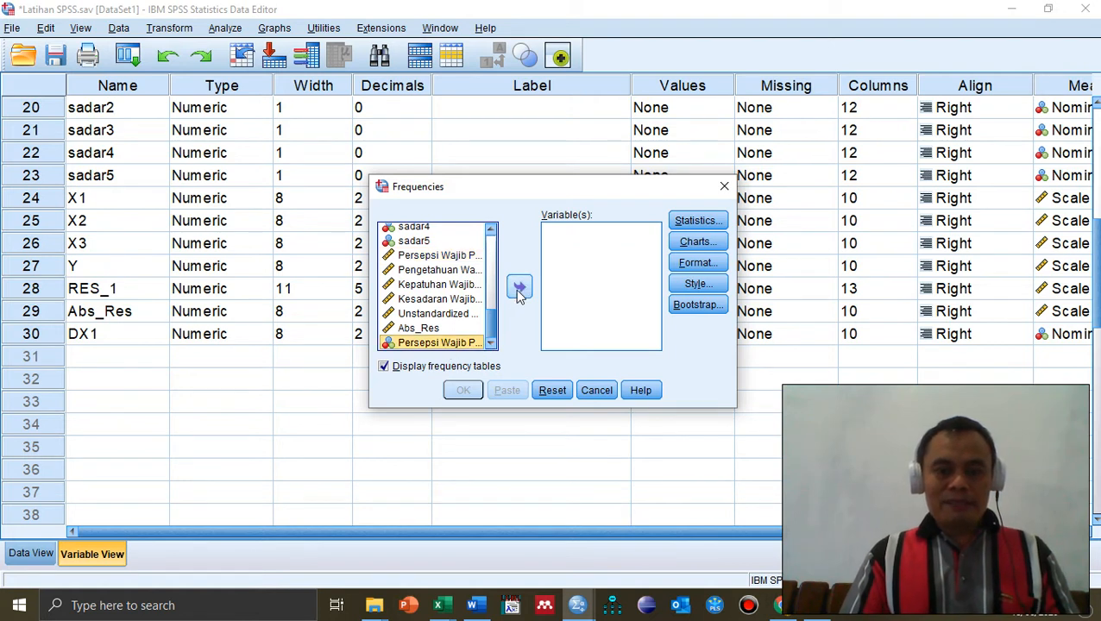
left_click(519, 290)
left_click(462, 390)
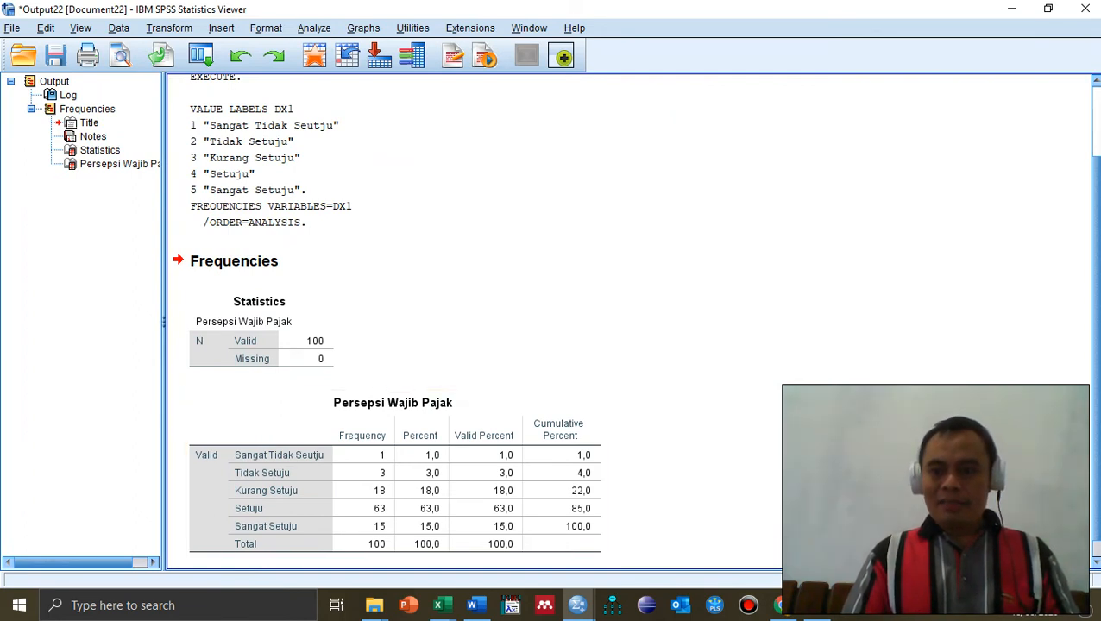
Step: Examine the Persepsi Wajib Pajak frequency table by category and keep the output open
left_click_drag(1096, 356, 1098, 373)
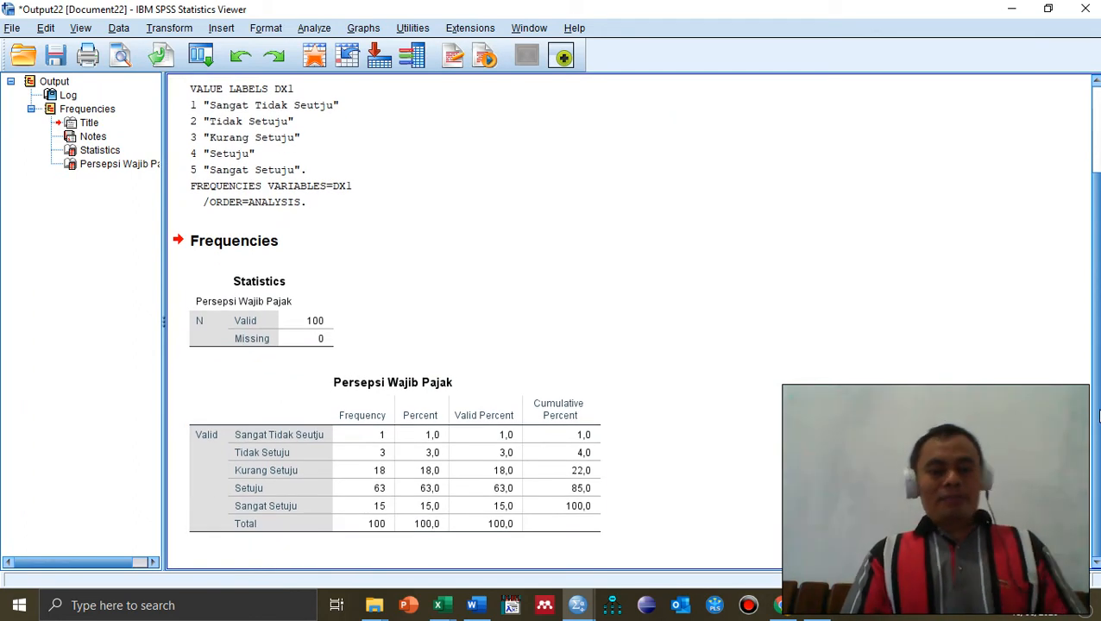
left_click(553, 376)
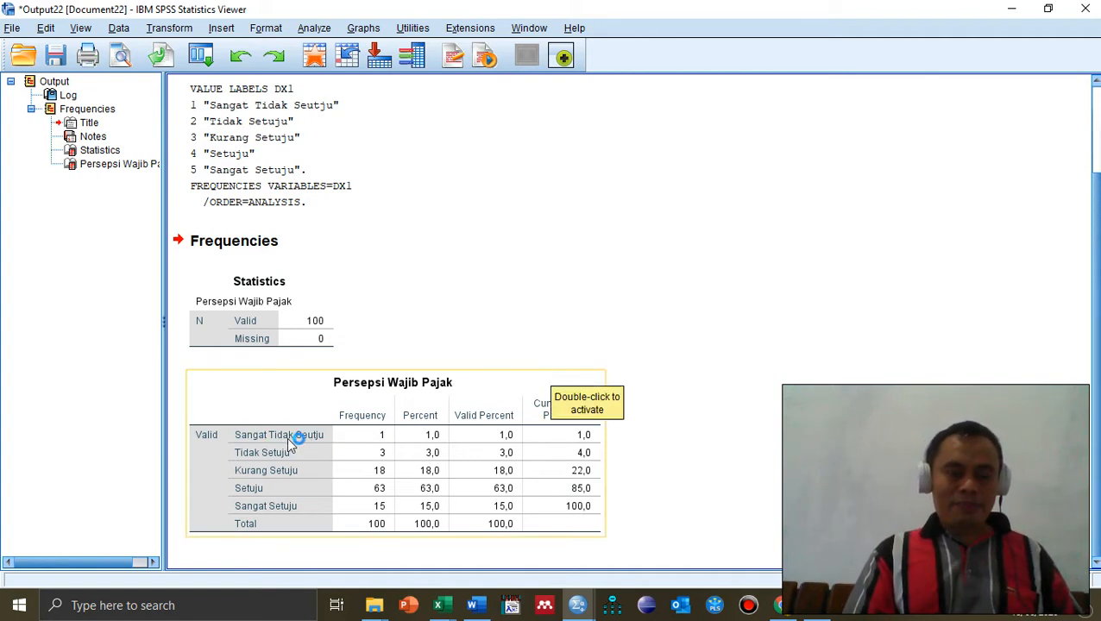
left_click(833, 200)
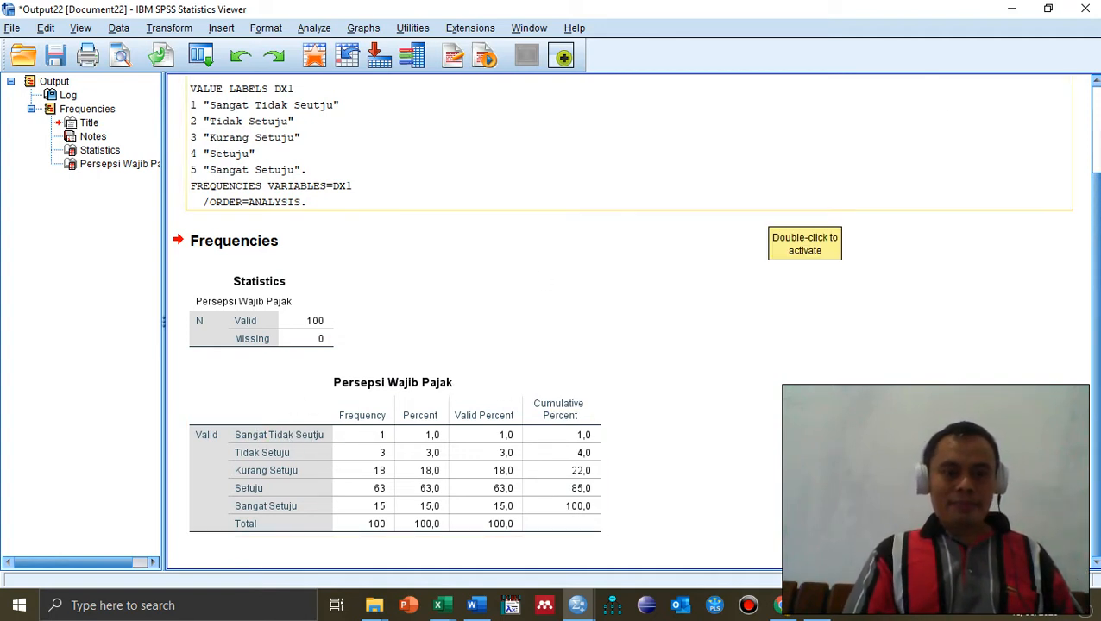
left_click(1085, 10)
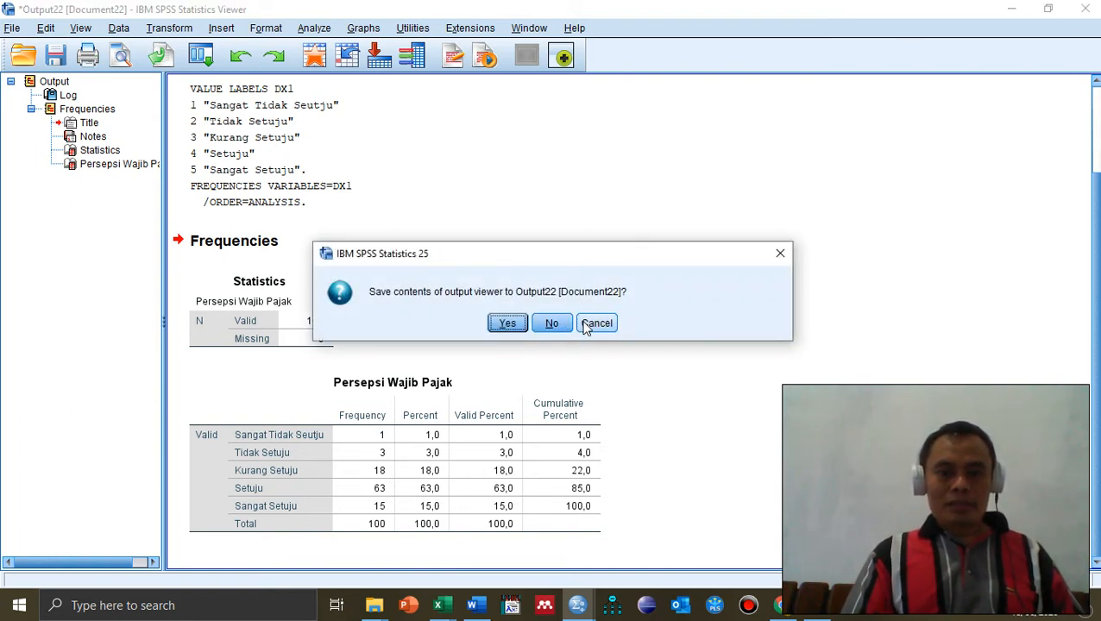
left_click(596, 323)
left_click(317, 440)
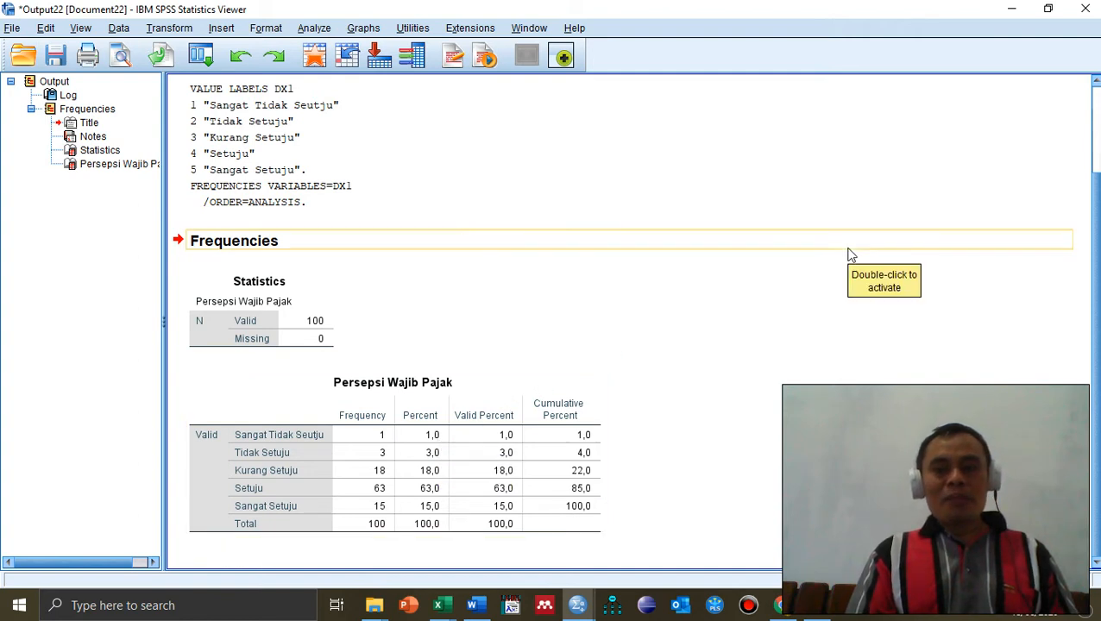
Step: Close the output document without saving it and switch to the Syntax4 window
left_click(1086, 9)
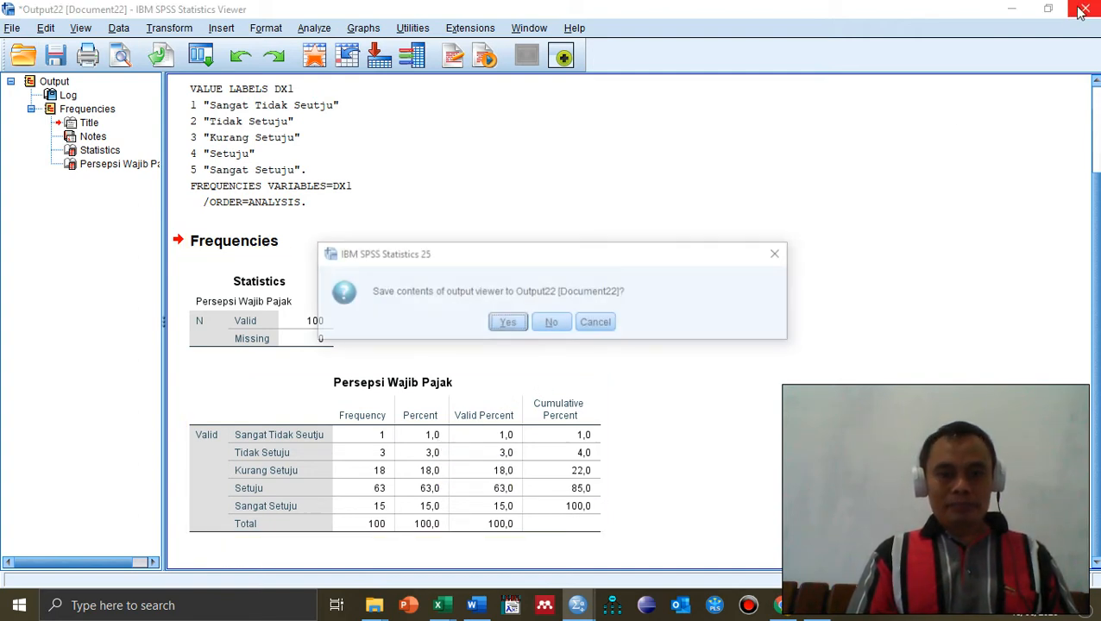
left_click(553, 327)
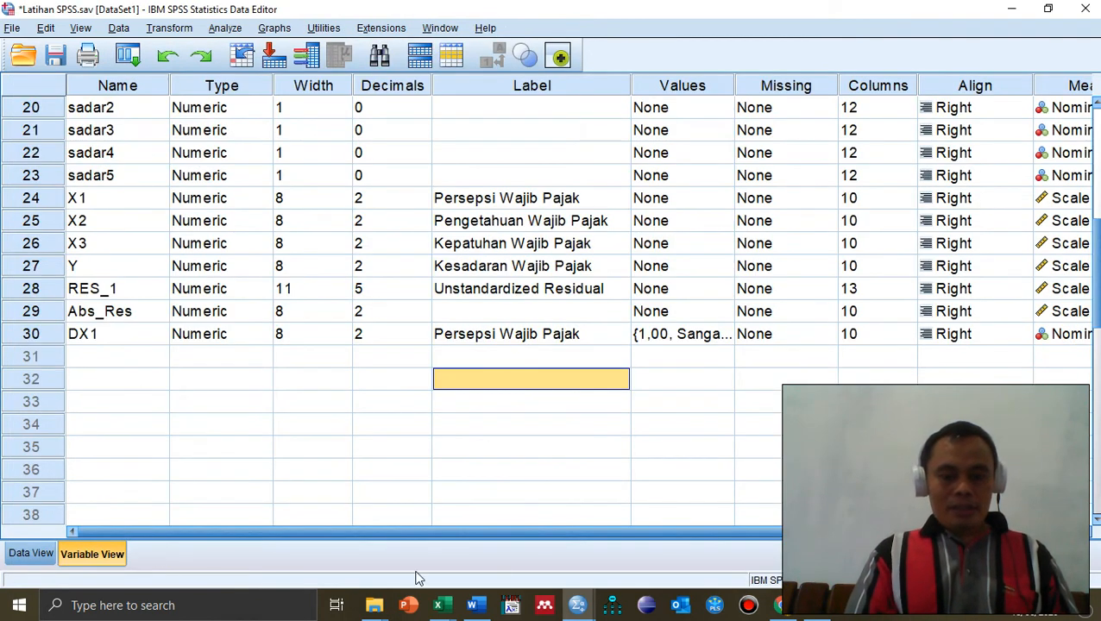
mouse_move(589, 609)
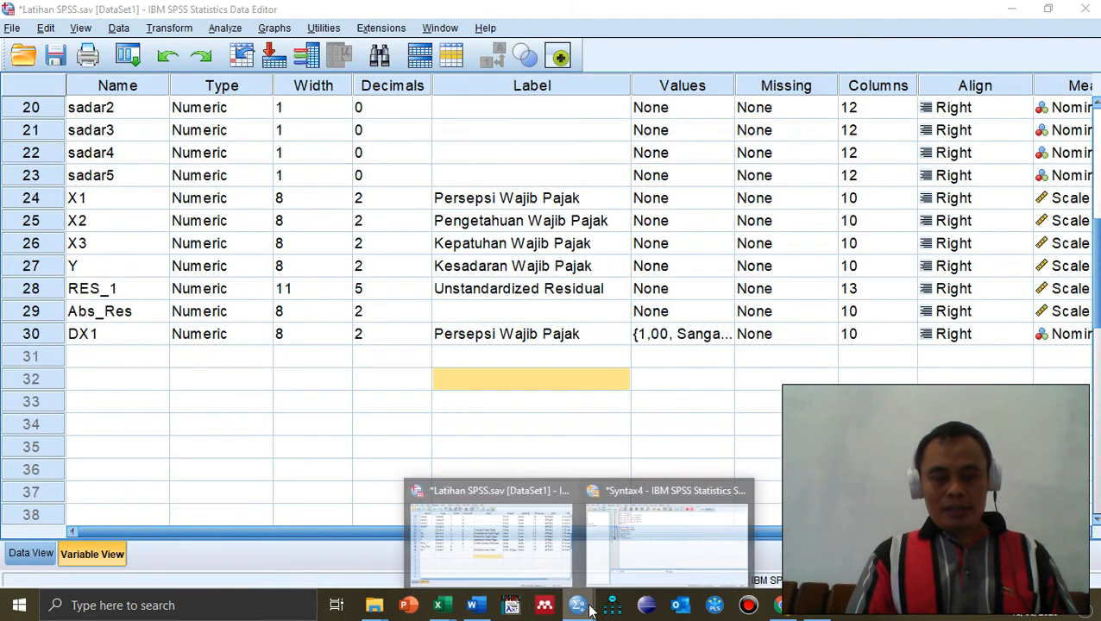
left_click(642, 544)
left_click(434, 297)
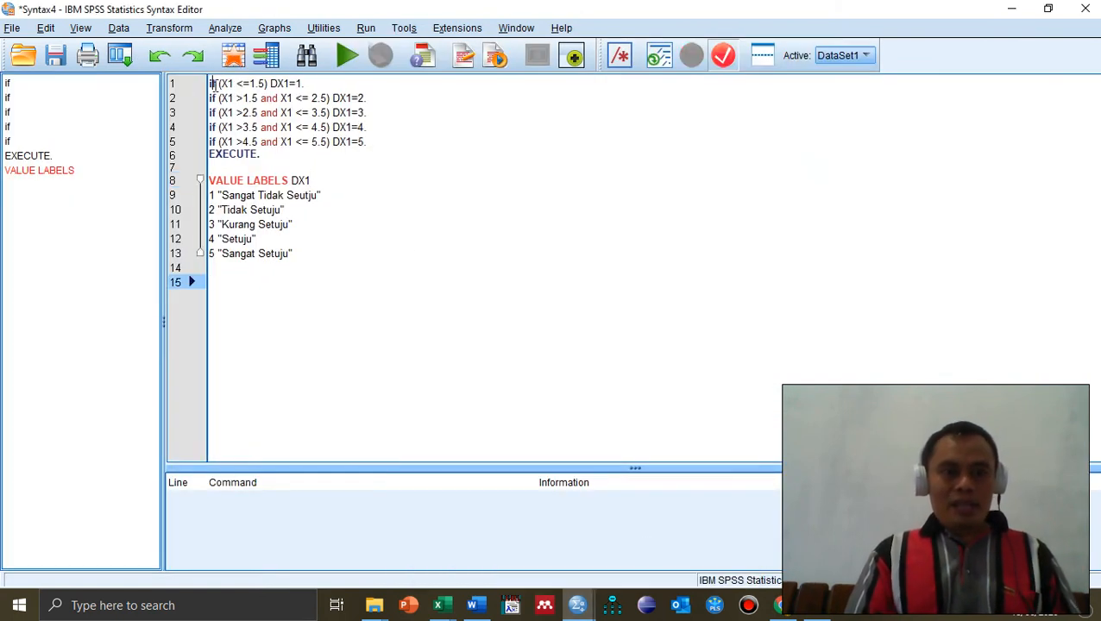
Step: Insert the comment line "*Persepsi Wajib Pajak." above the first if command
left_click(214, 84)
key("Return")
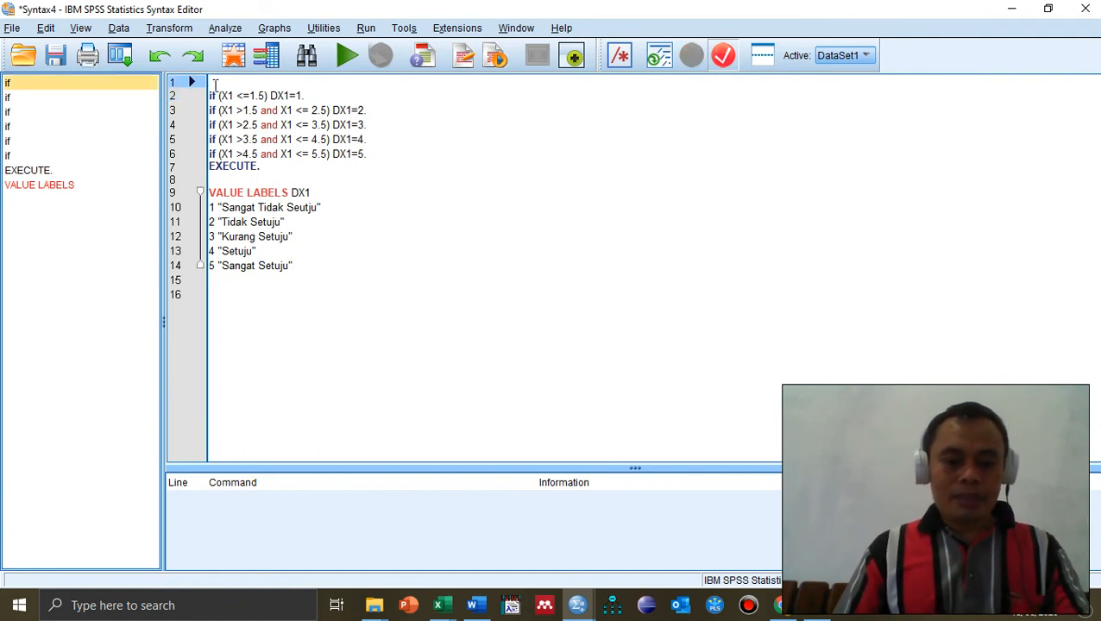
type("*P")
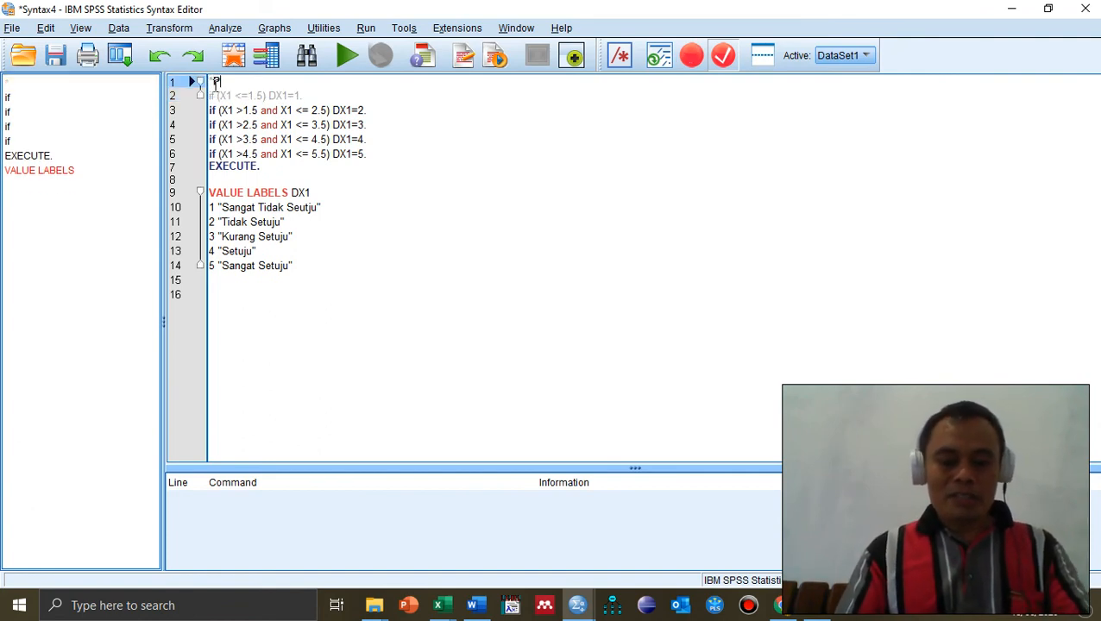
type("ersep")
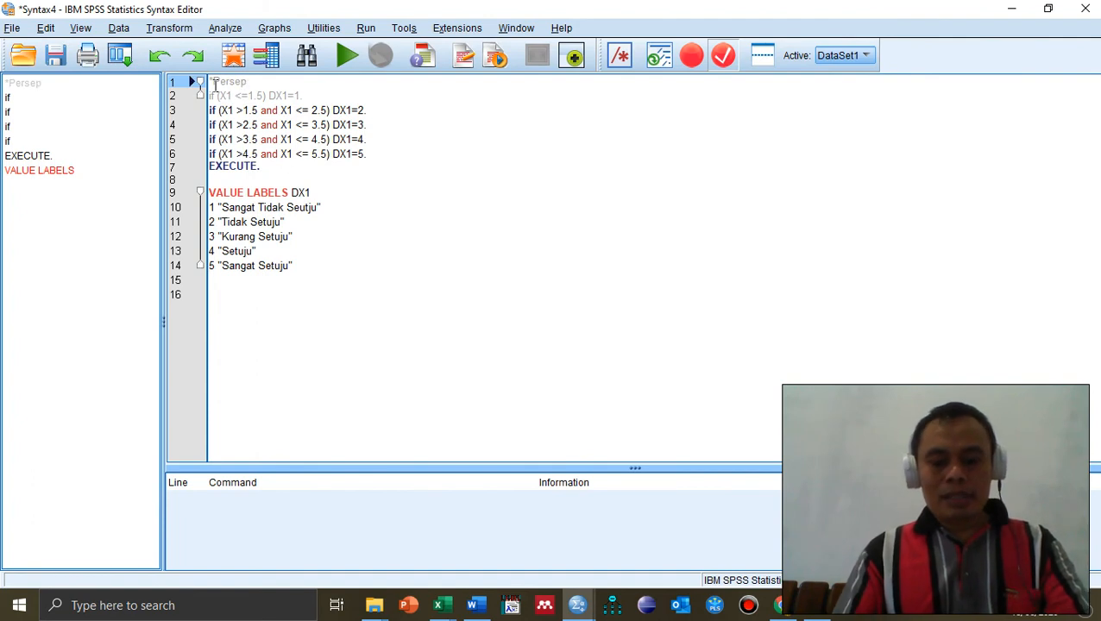
type("si Wajib Pajak.")
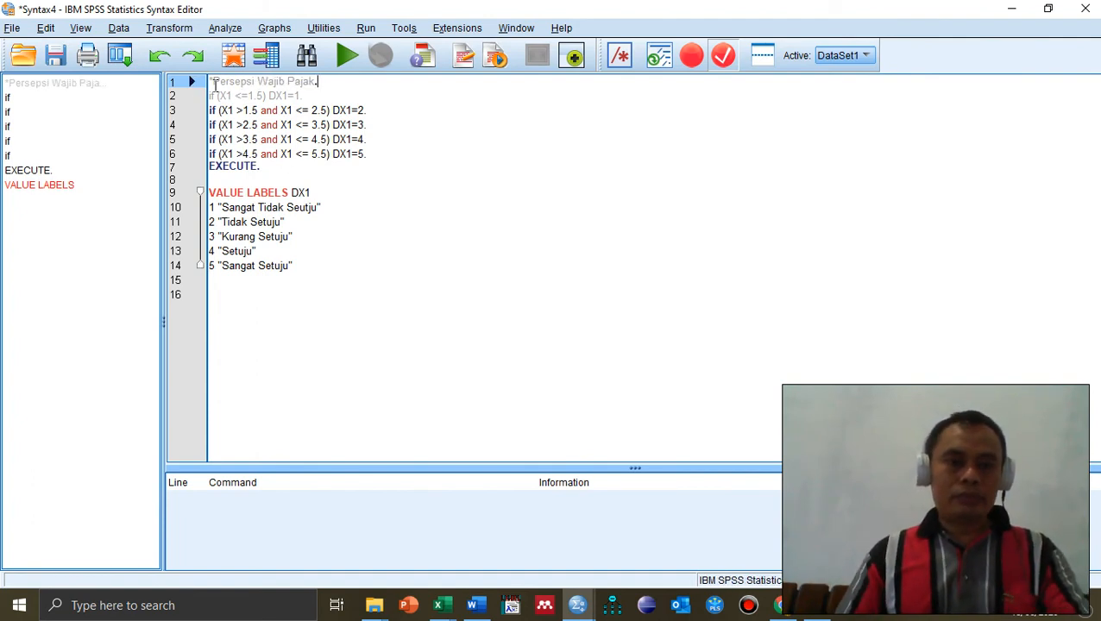
Step: Duplicate the whole Persepsi Wajib Pajak syntax block, from its comment through the value labels, below the original
left_click_drag(209, 82, 316, 272)
key("ctrl+c")
left_click(316, 273)
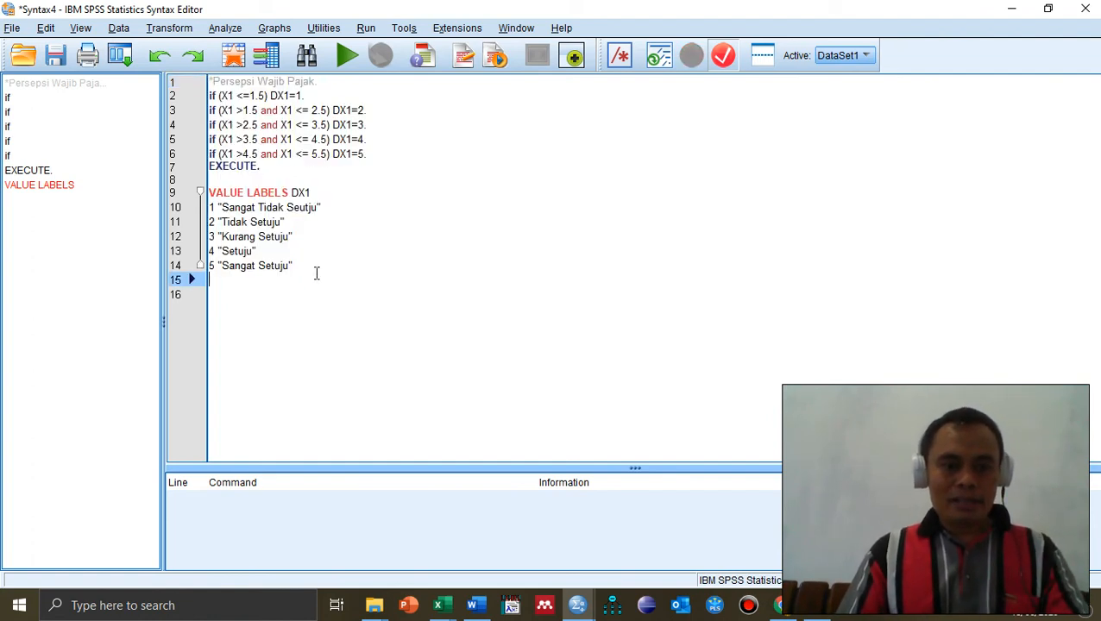
key("Return")
key("ctrl+v")
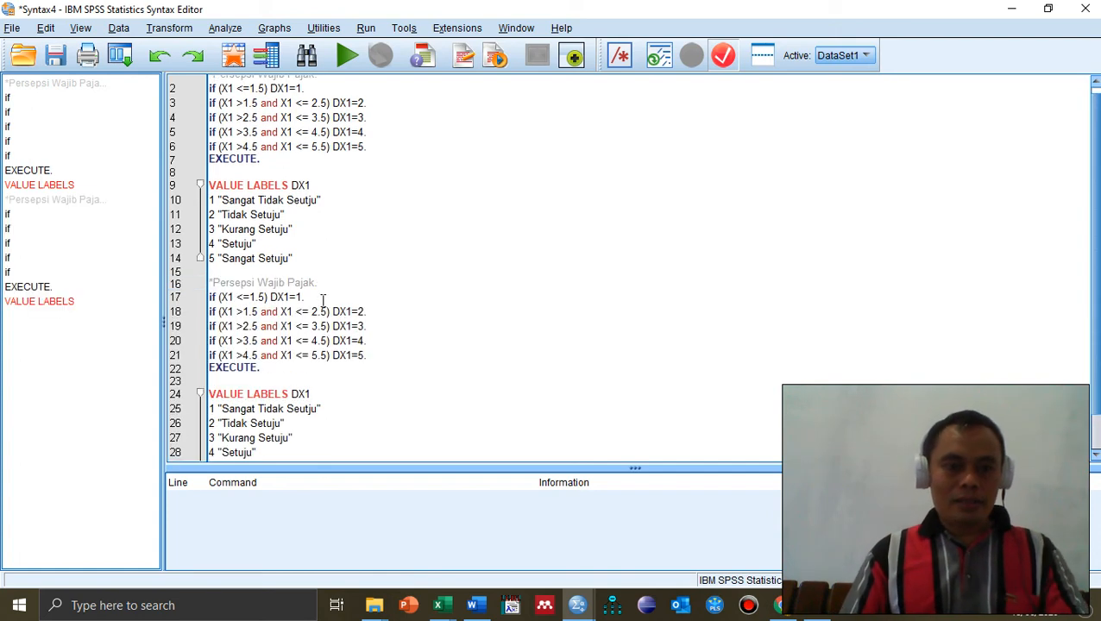
Step: Replace the first X1 with X2 in the conditions of all five if commands of the copied block
left_click(232, 296)
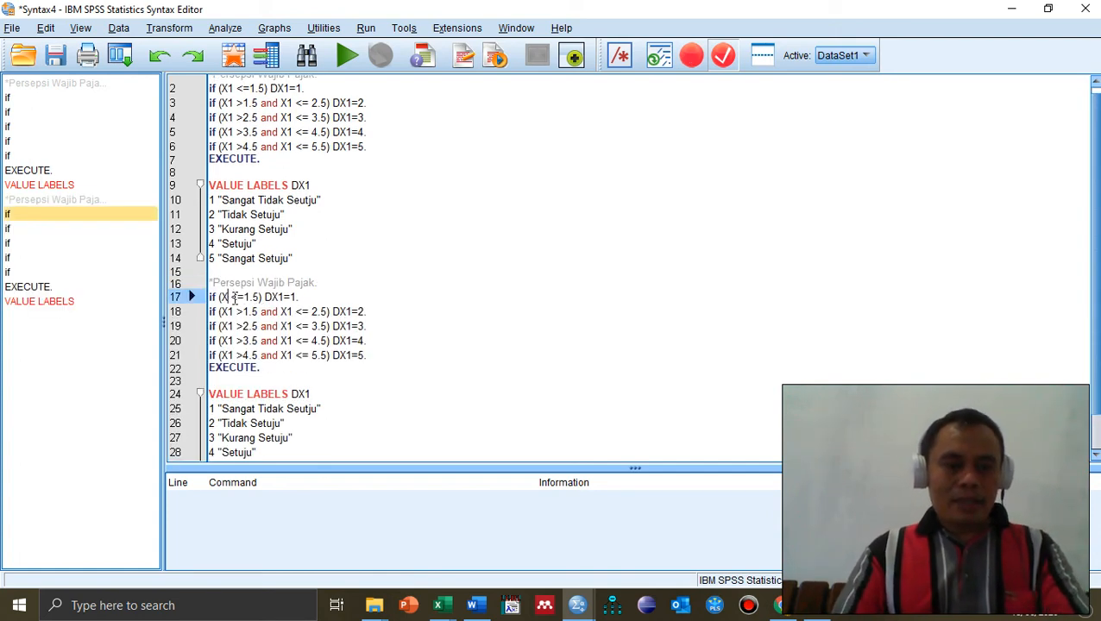
key("BackSpace")
type("2")
left_click(234, 311)
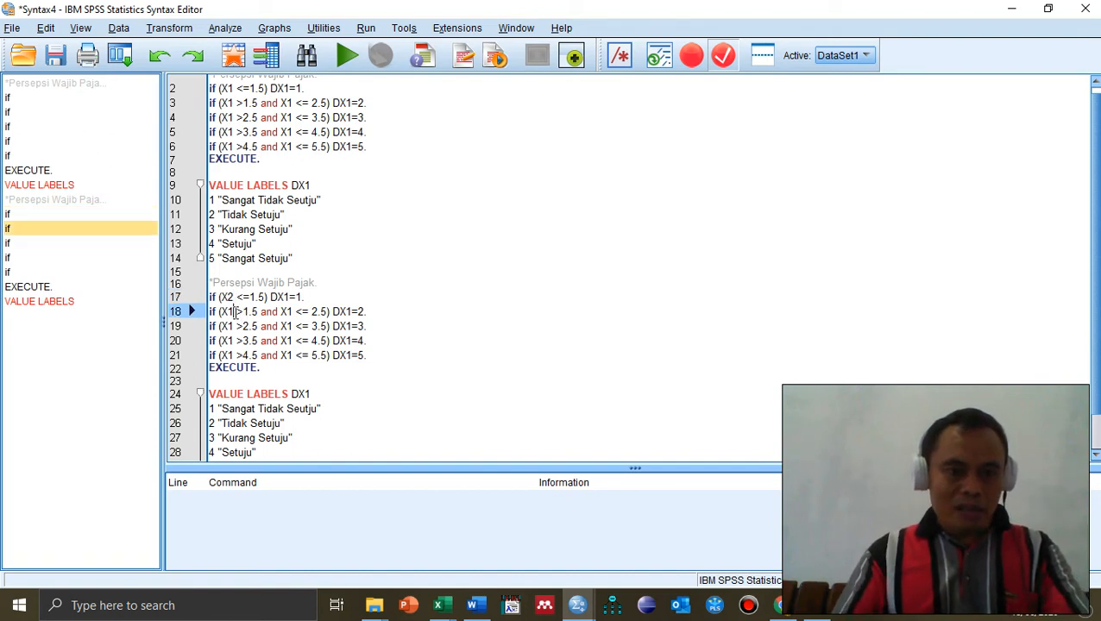
key("Down")
key("BackSpace")
type("2")
key("Down")
type("2")
key("Down")
key("BackSpace")
type("2")
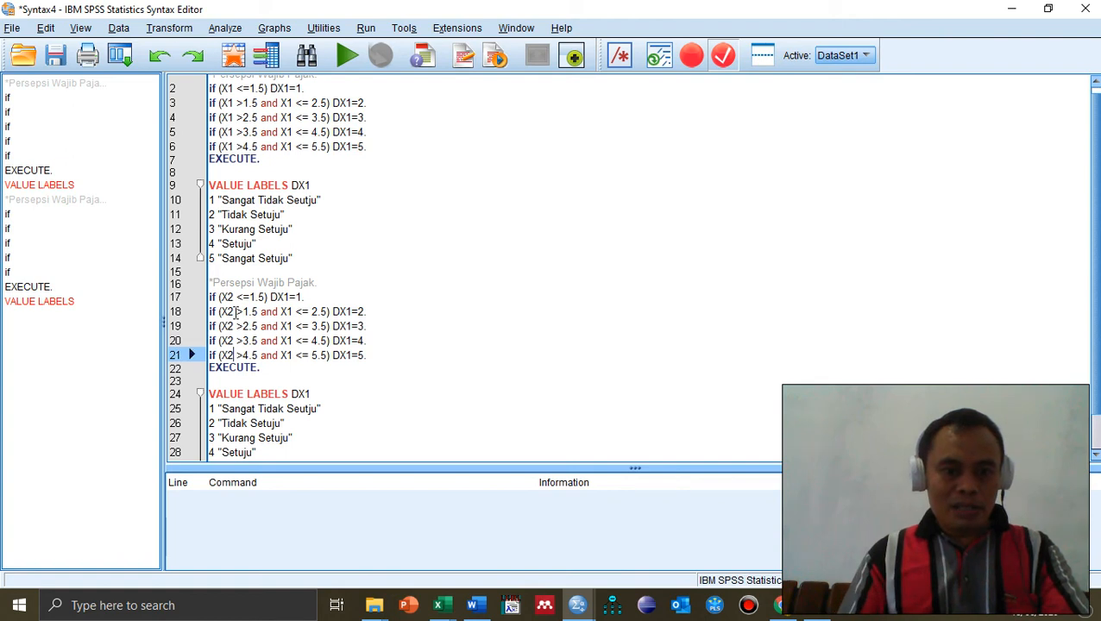
Step: Change the copied block's first target variable to DX2 and the second X1 to X2 in its four remaining if conditions
left_click(291, 296)
key("BackSpace")
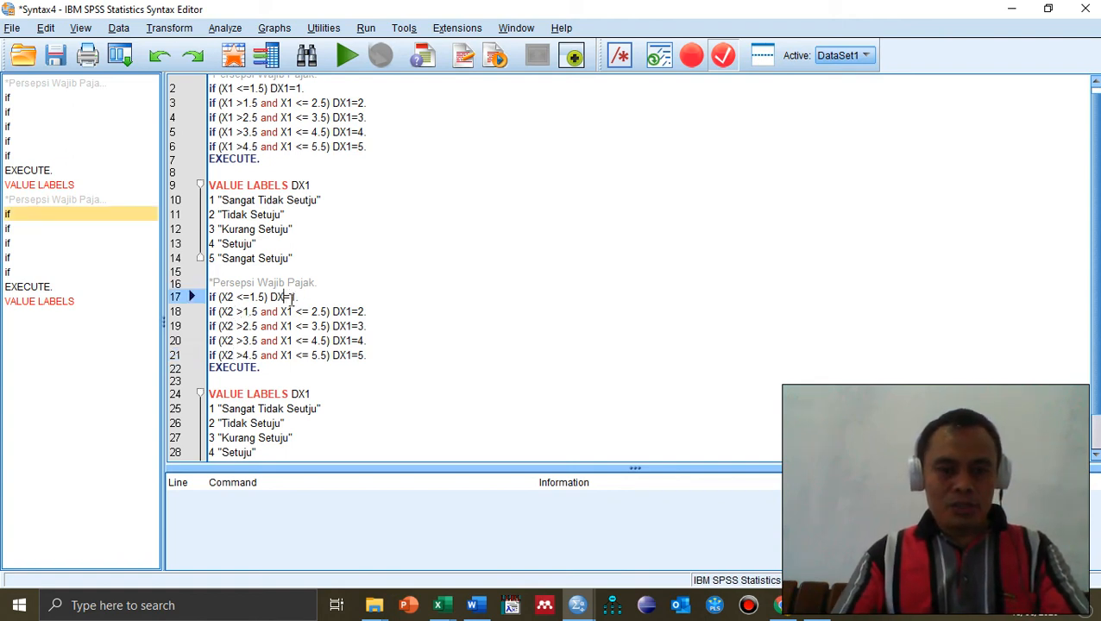
type("2")
key("Down")
key("BackSpace")
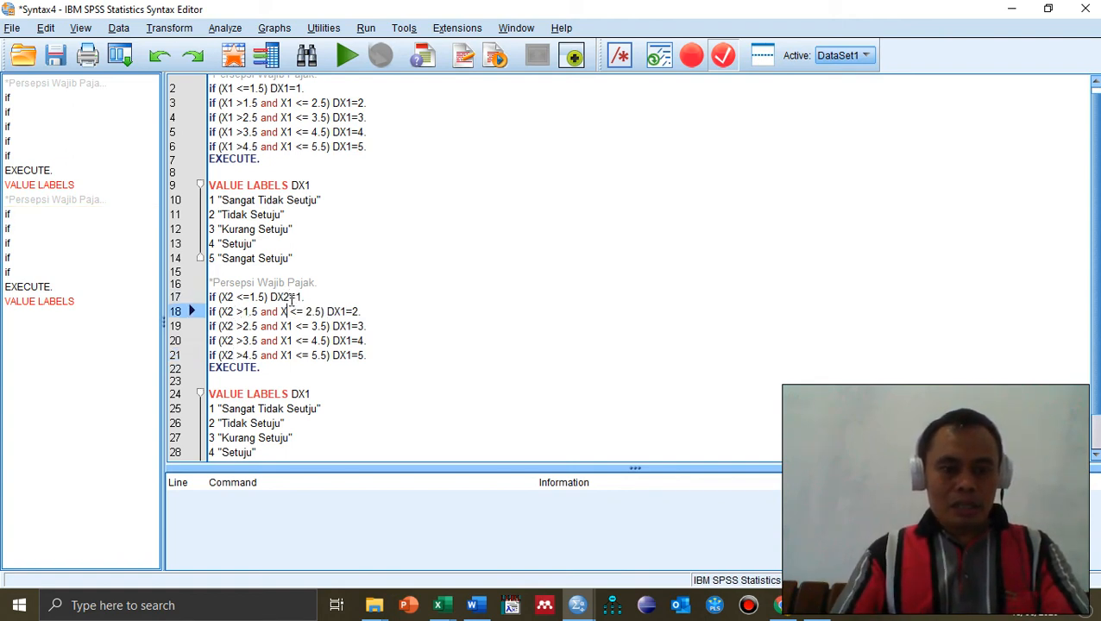
type("2")
key("Down")
key("Down")
key("BackSpace")
type("2")
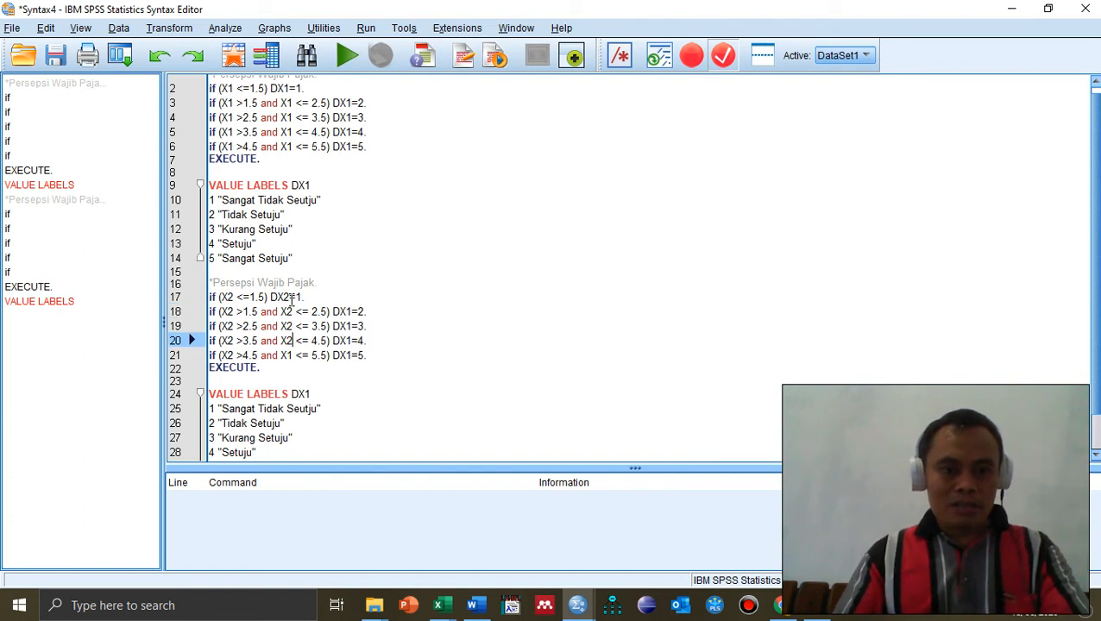
key("Down")
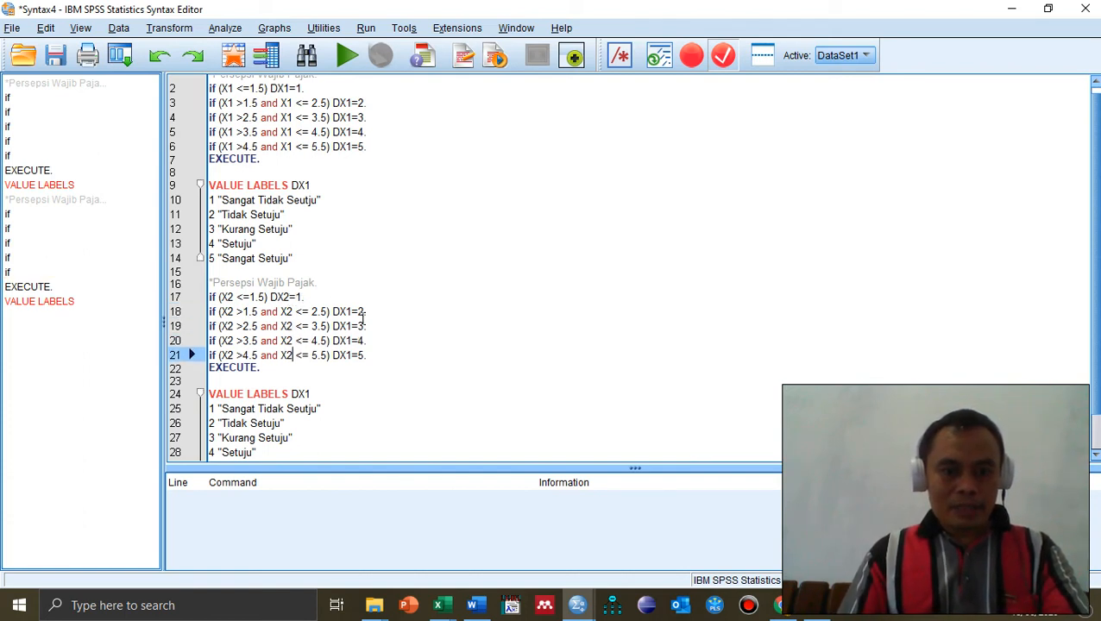
Step: Change the target variable from DX1 to DX2 in the four remaining if commands of the copied block
left_click(351, 312)
key("BackSpace")
type("2")
key("Down")
key("BackSpace")
type("2")
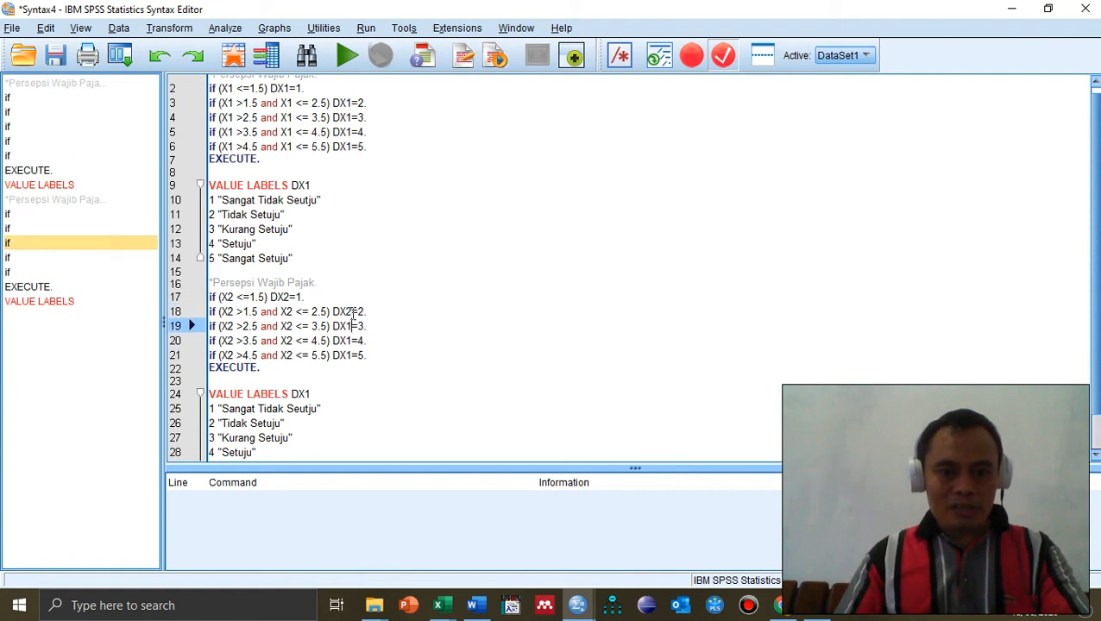
key("Down")
key("BackSpace")
type("2")
key("Down")
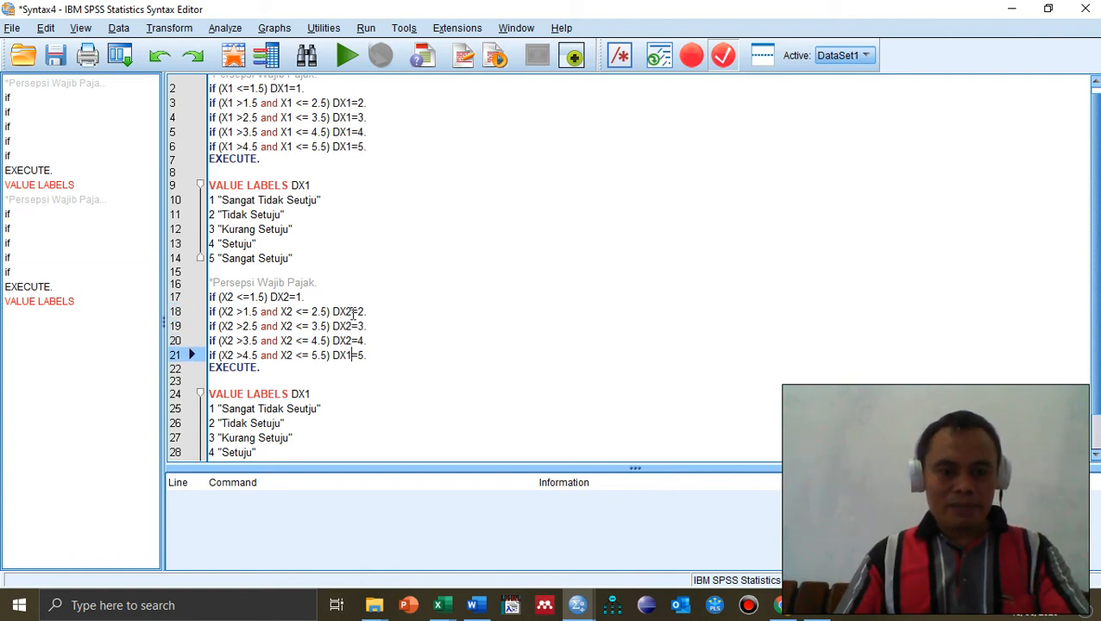
Step: Change the variable in the copied block's VALUE LABELS command to DX2
left_click(318, 403)
left_click(312, 394)
key("BackSpace")
type("2")
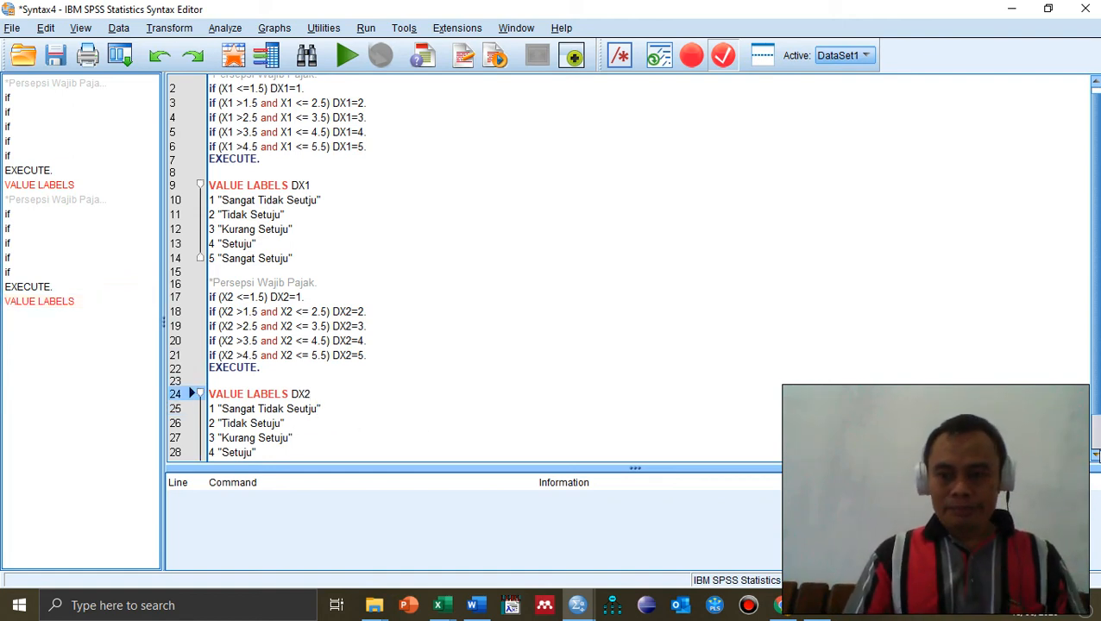
Step: Reword the copied block's comment line to "*Pengetahuan Wajib Pajak."
scroll(483, 268, "down", 1)
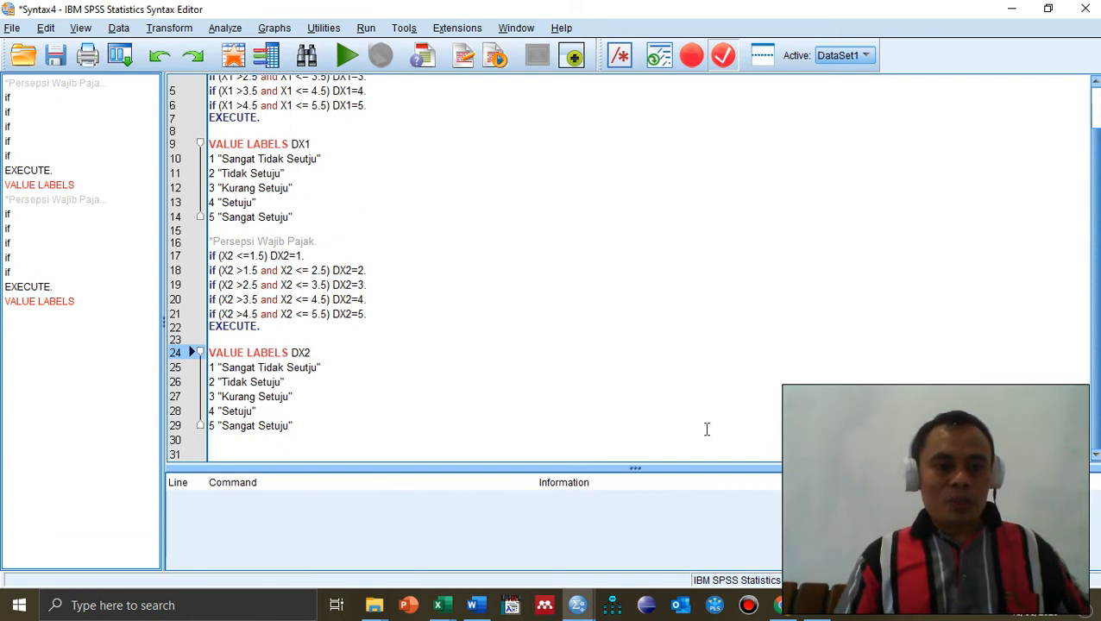
left_click(257, 244)
key("BackSpace")
key("BackSpace")
key("BackSpace")
key("BackSpace")
key("BackSpace")
key("BackSpace")
key("BackSpace")
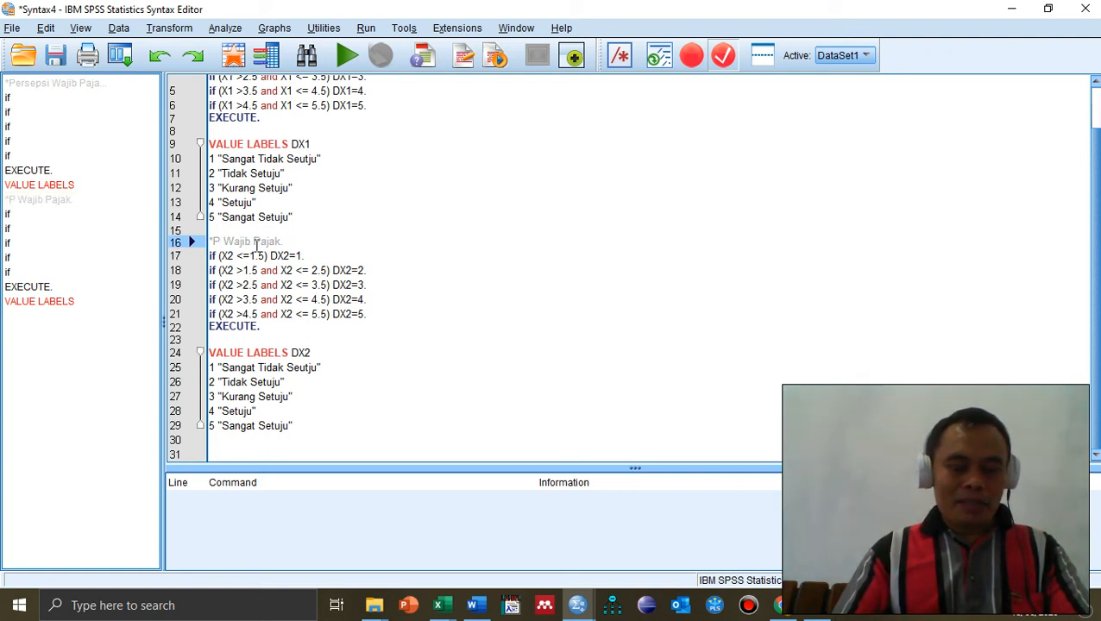
type("engetahua")
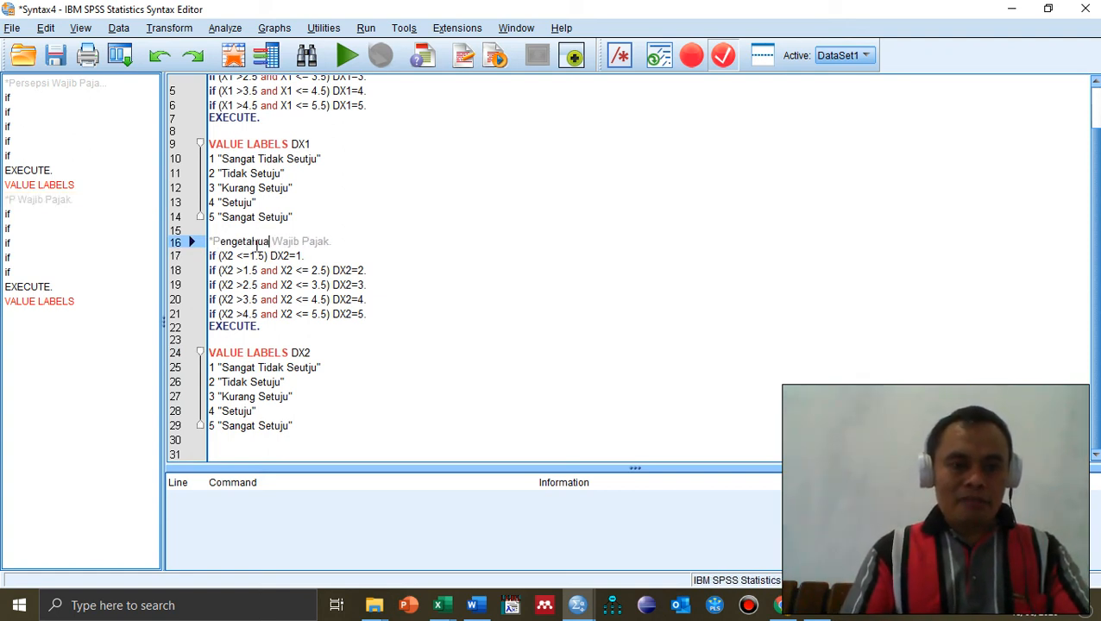
type("n")
key("Down")
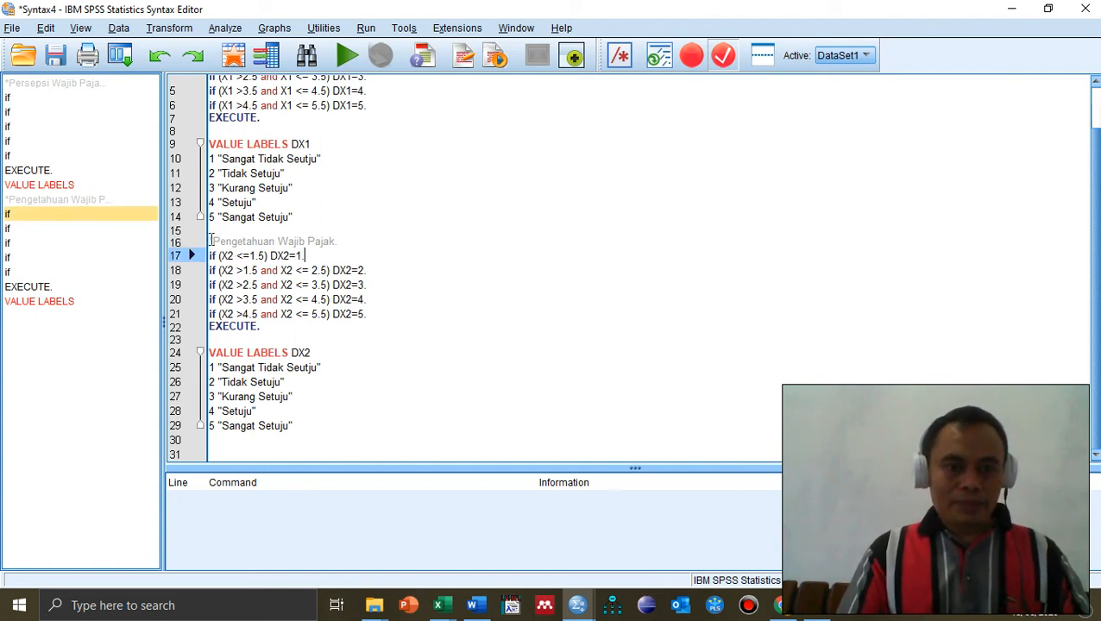
Step: Run only the Pengetahuan Wajib Pajak block, from its comment through the DX2 value labels
left_click_drag(211, 240, 303, 433)
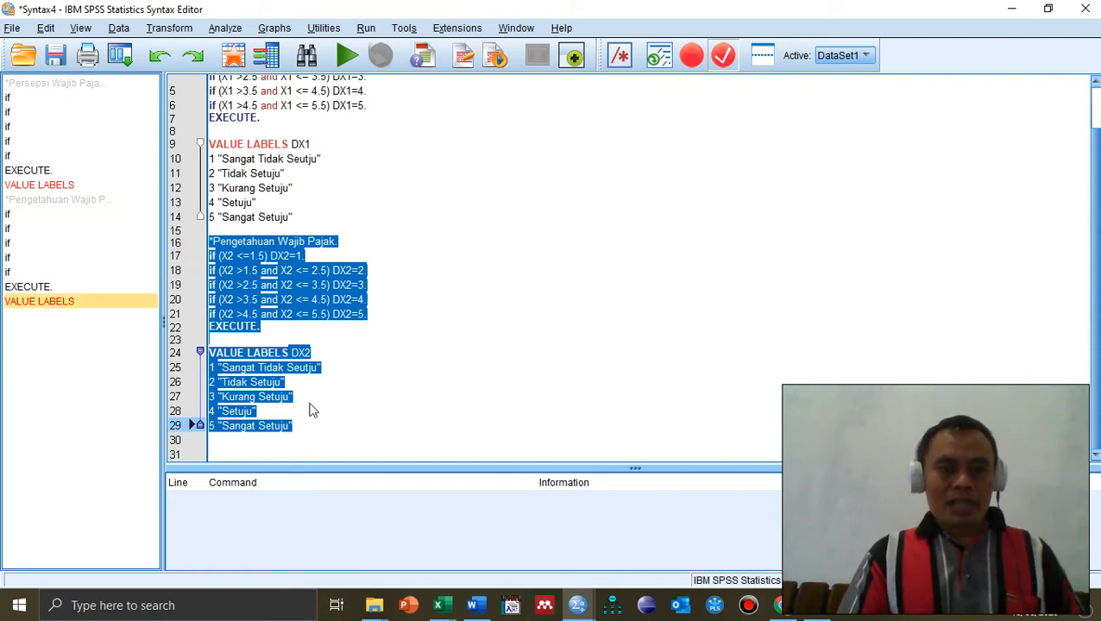
left_click(366, 27)
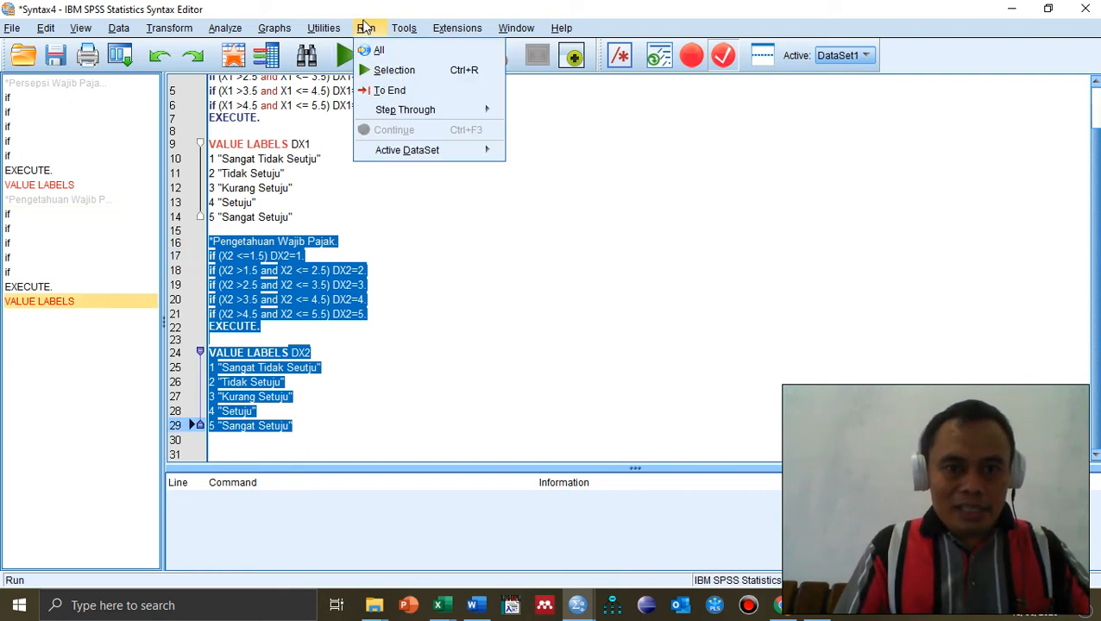
left_click(507, 153)
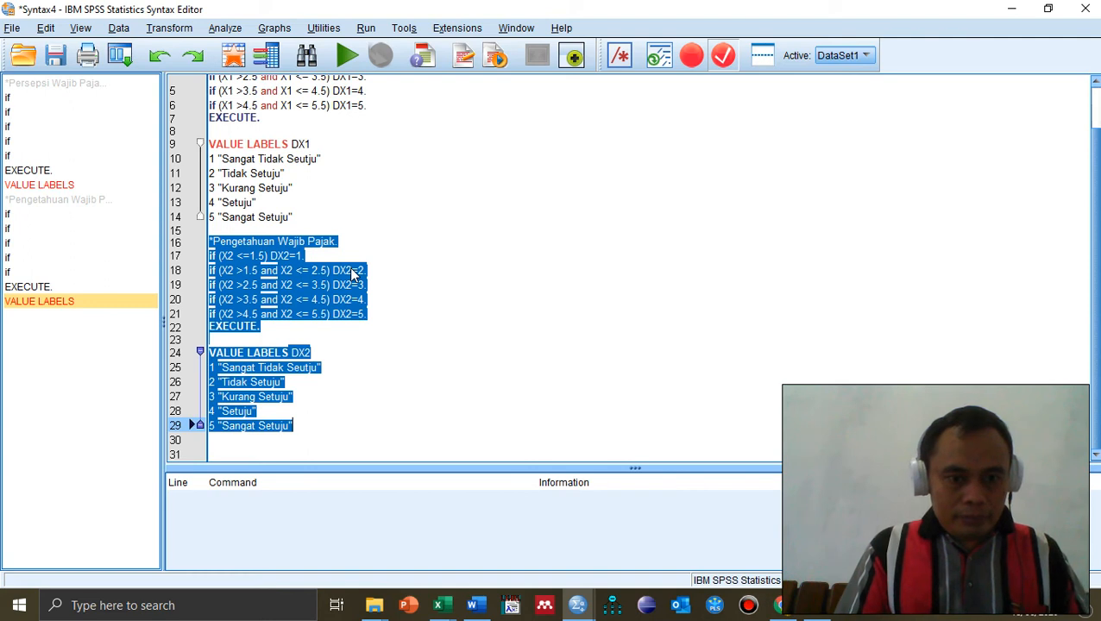
left_click(347, 57)
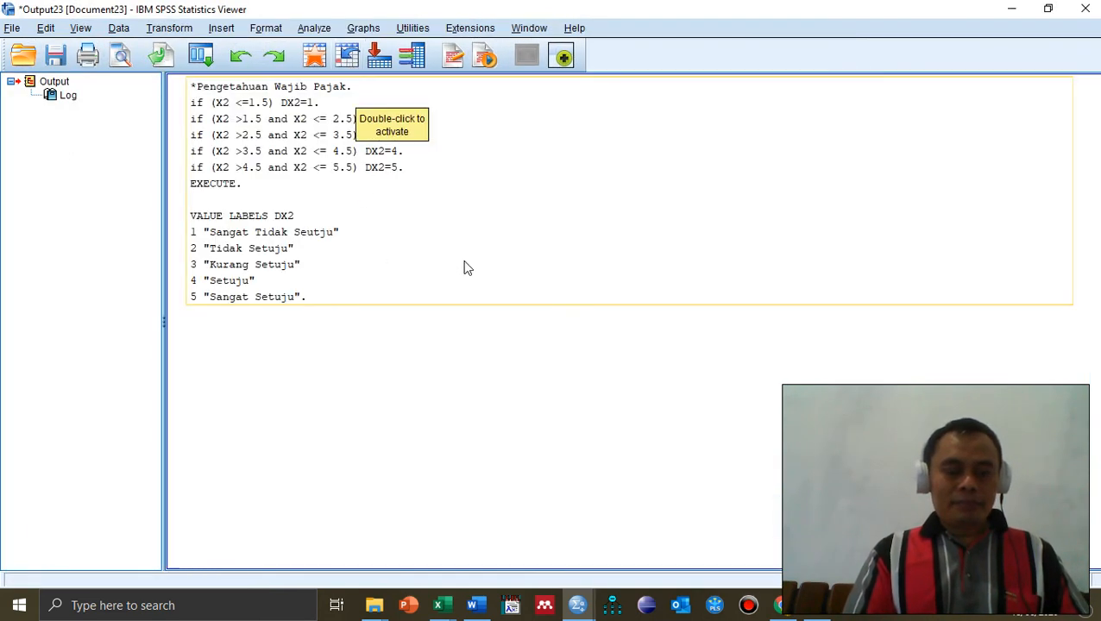
Step: Switch to the Latihan SPSS.sav data editor and give variable DX2 the label "Pengetahuan Wajib Pajak"
left_click(580, 604)
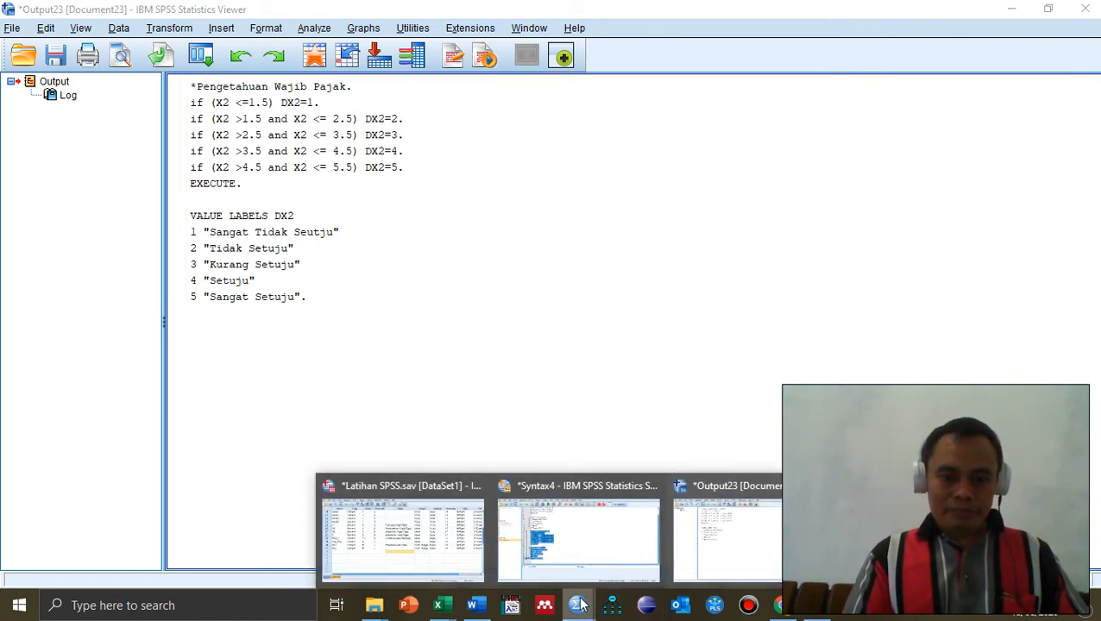
left_click(455, 539)
left_click(146, 420)
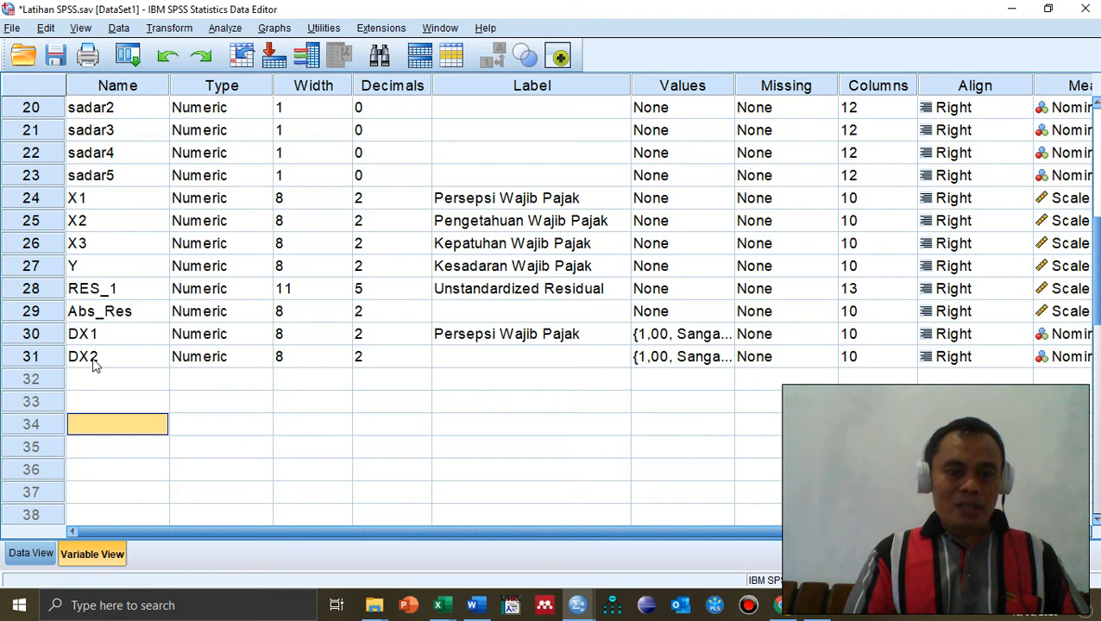
left_click(91, 363)
left_click(498, 362)
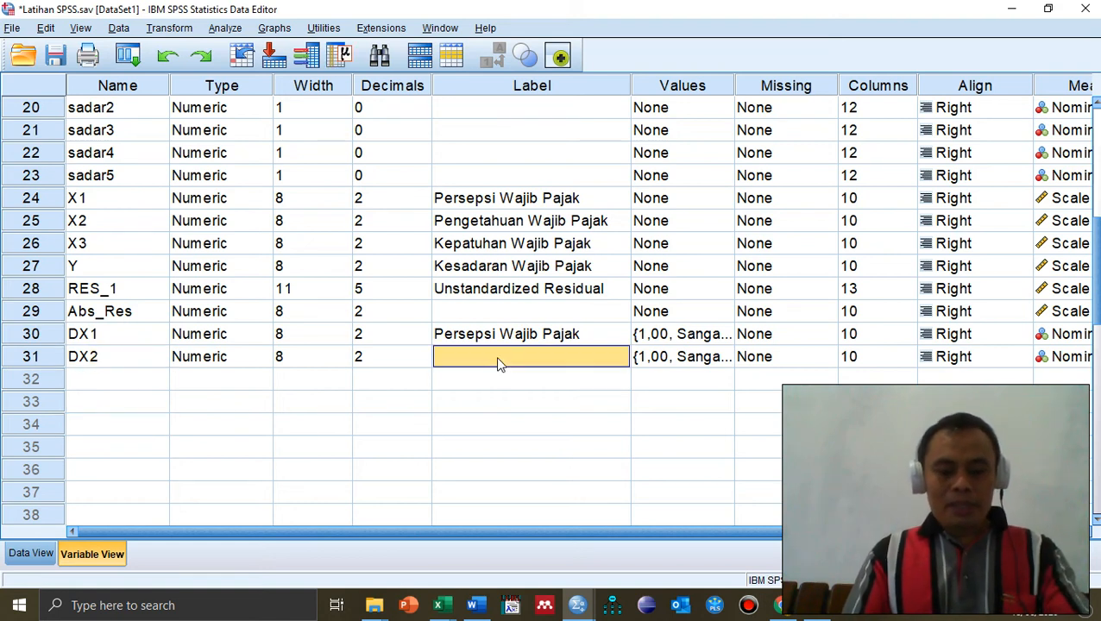
type("Pengetahua")
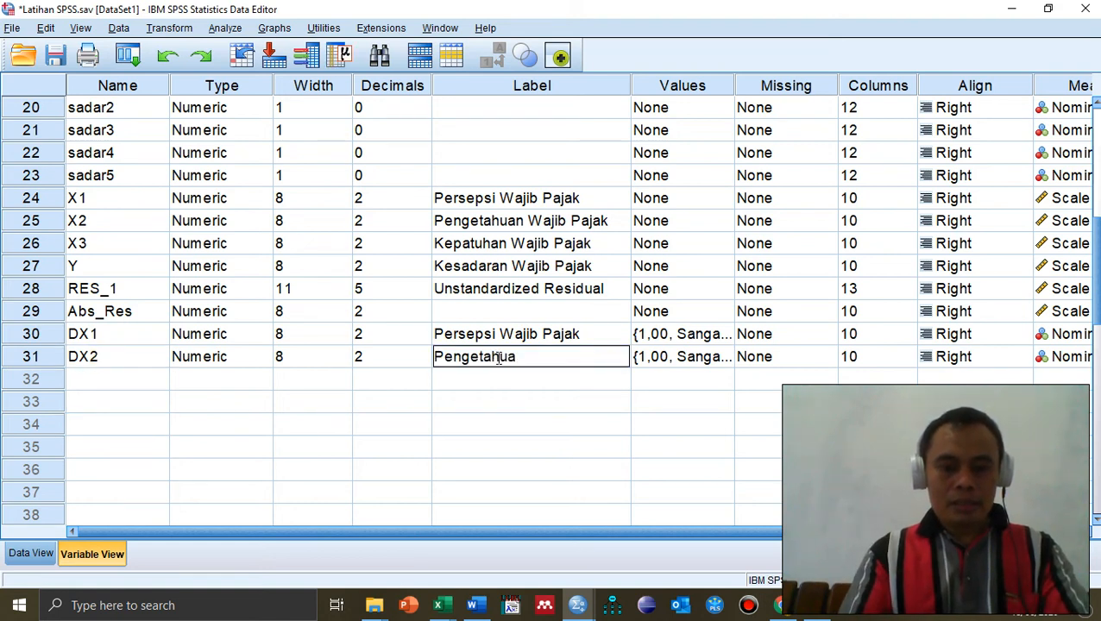
type("n Waji")
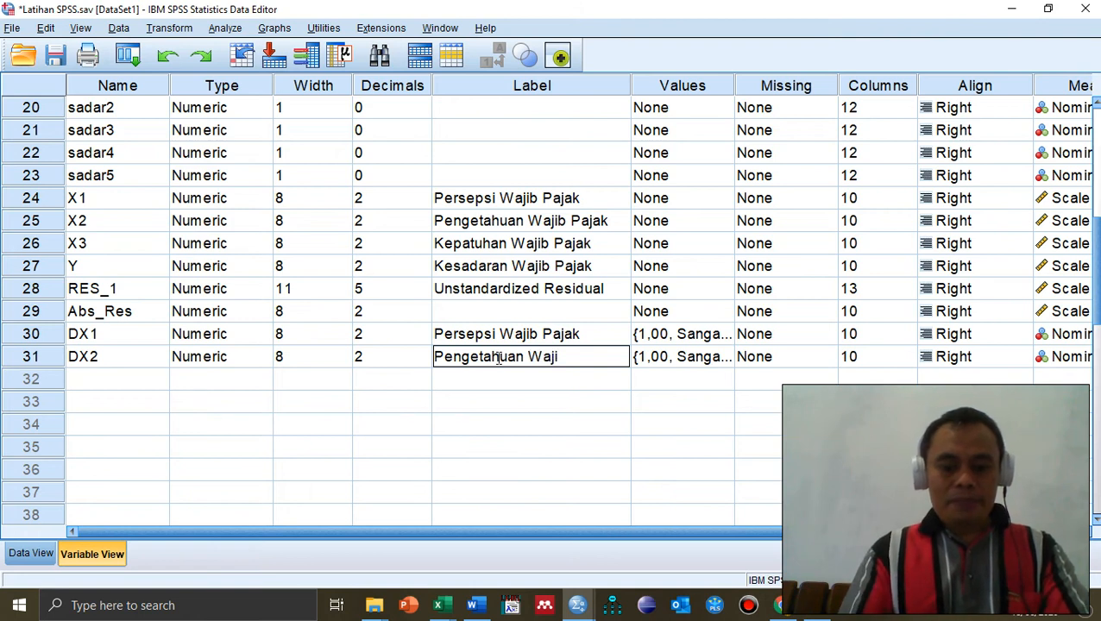
type("b Pajak")
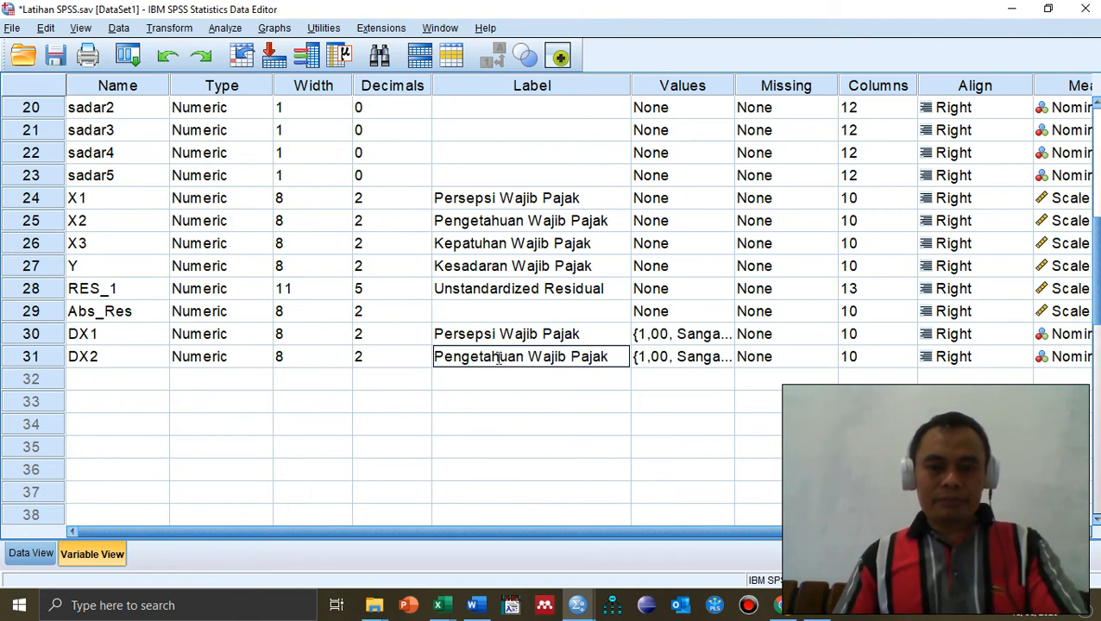
key("Return")
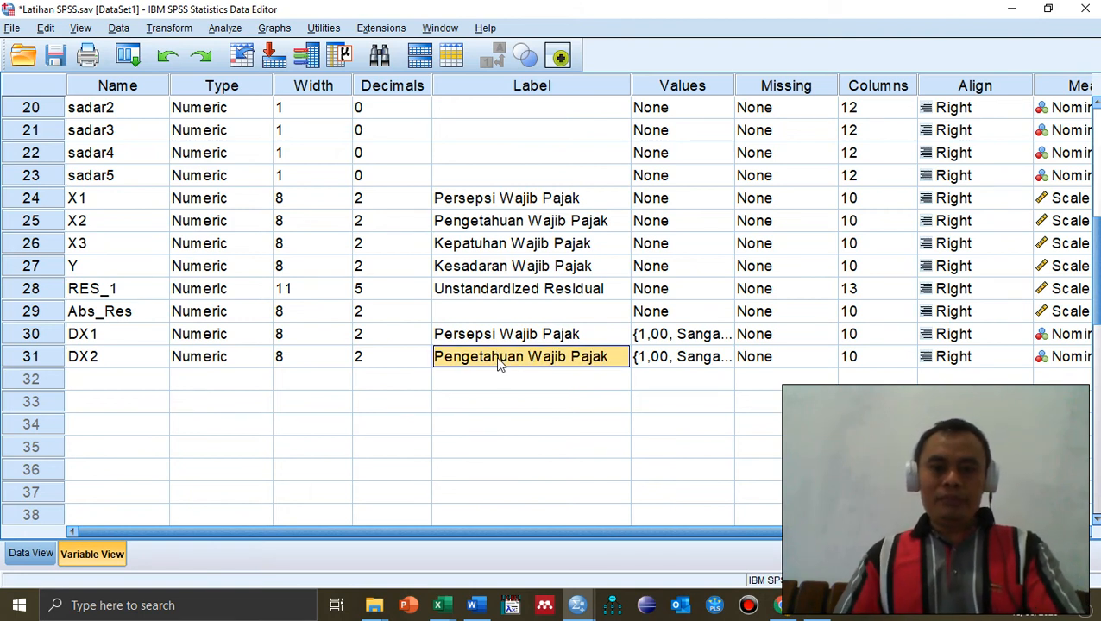
Step: Run a Frequencies analysis on DX2 (Pengetahuan Wajib Pajak) alone, removing Persepsi Wajib Pajak from the analysed variables
left_click(49, 366)
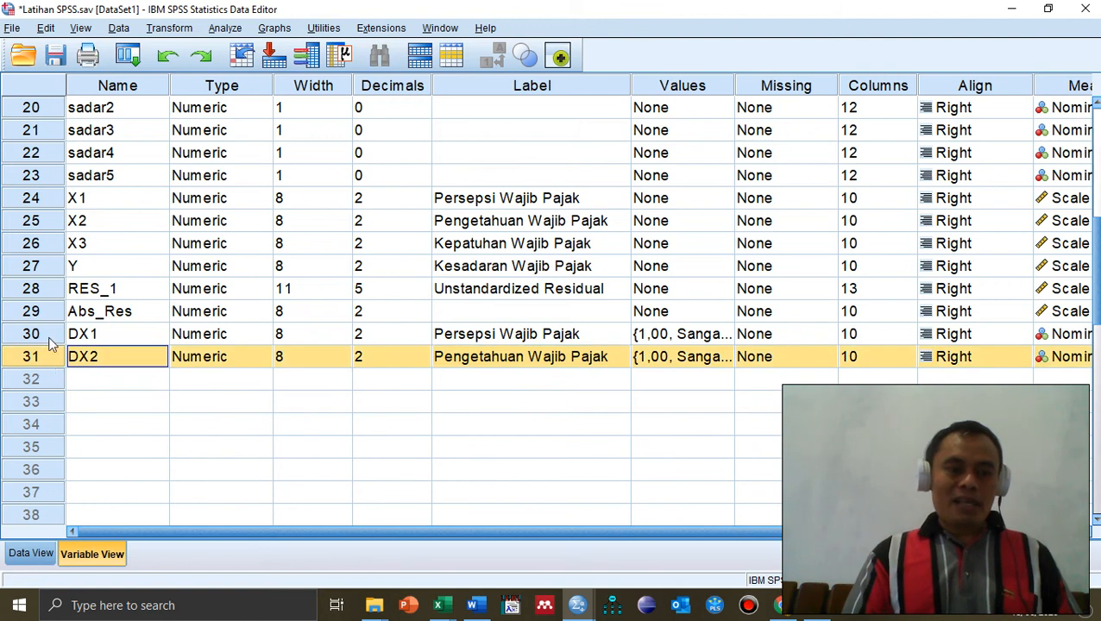
left_click(226, 28)
mouse_move(284, 71)
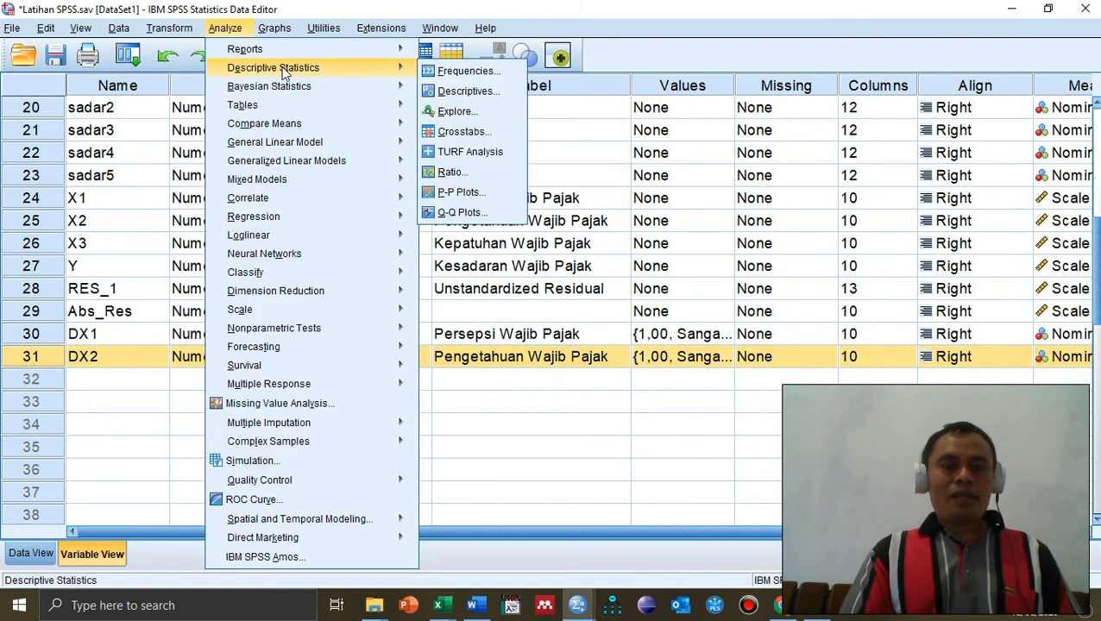
left_click(441, 71)
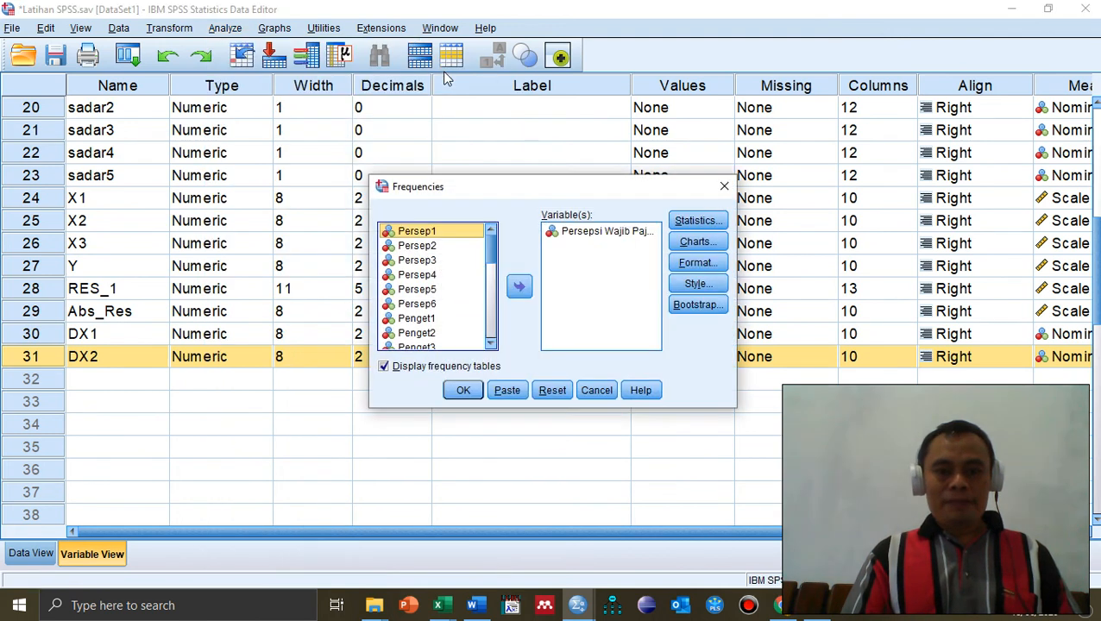
left_click(602, 233)
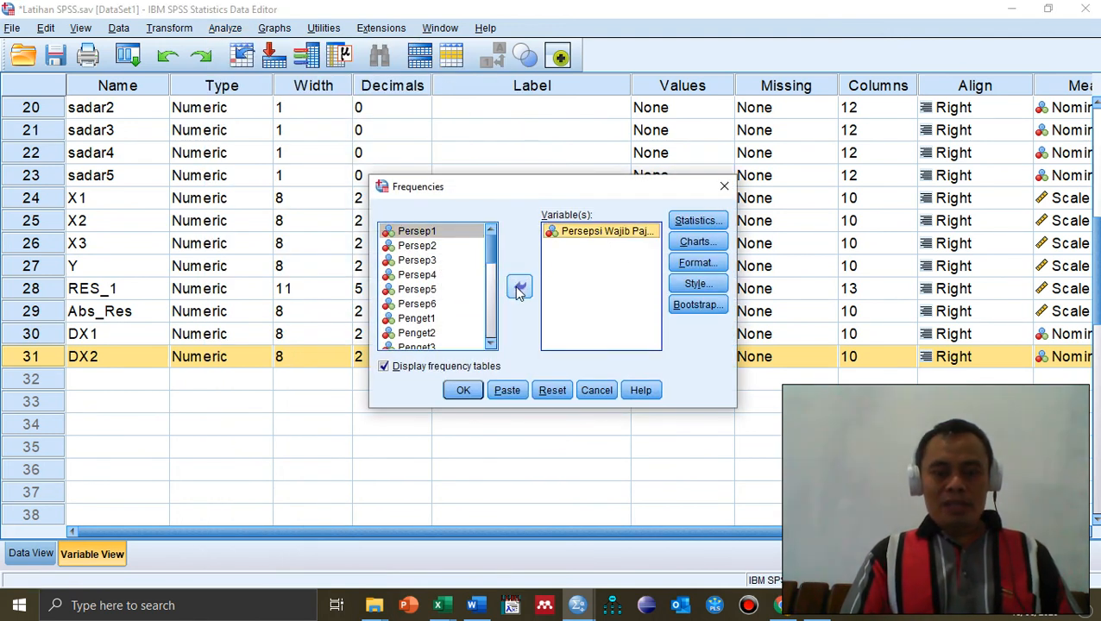
left_click(519, 289)
scroll(483, 345, "down", 2)
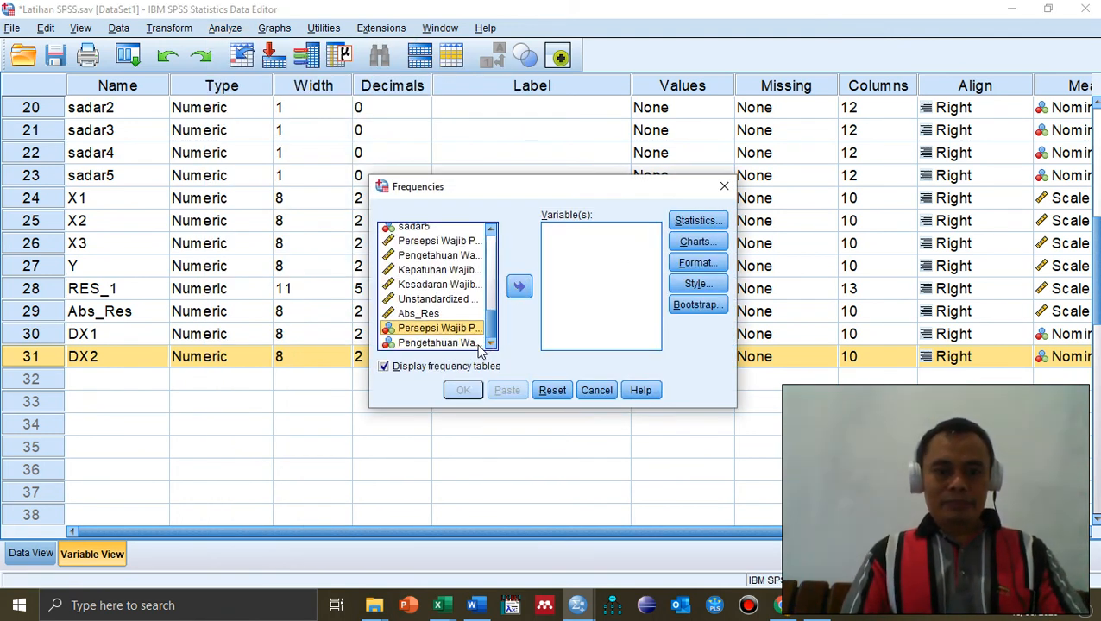
left_click(466, 344)
left_click(519, 286)
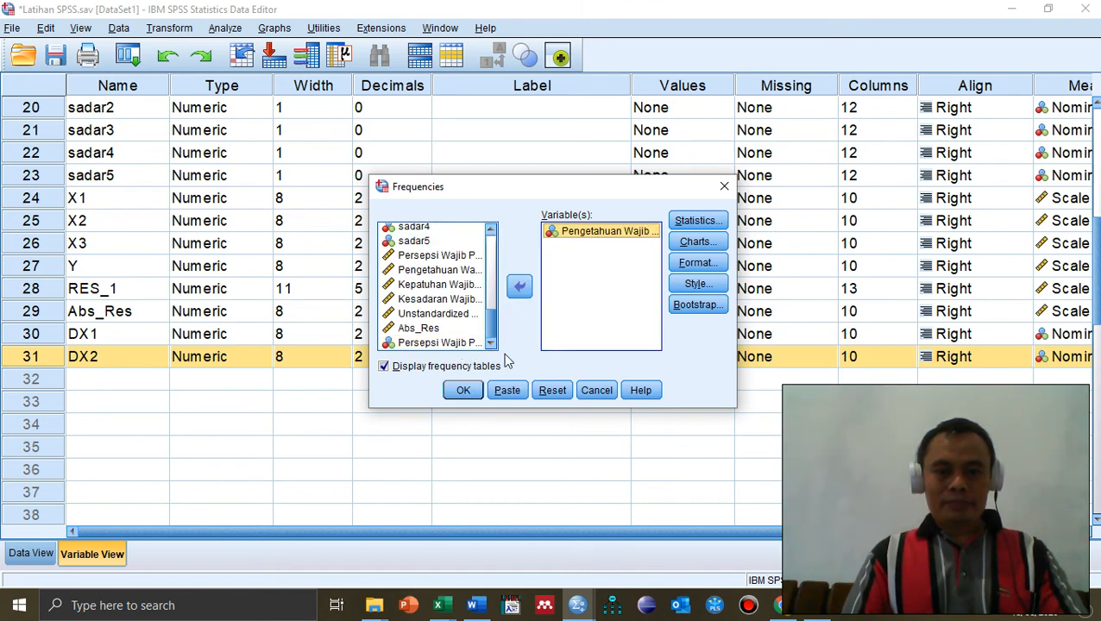
left_click(471, 392)
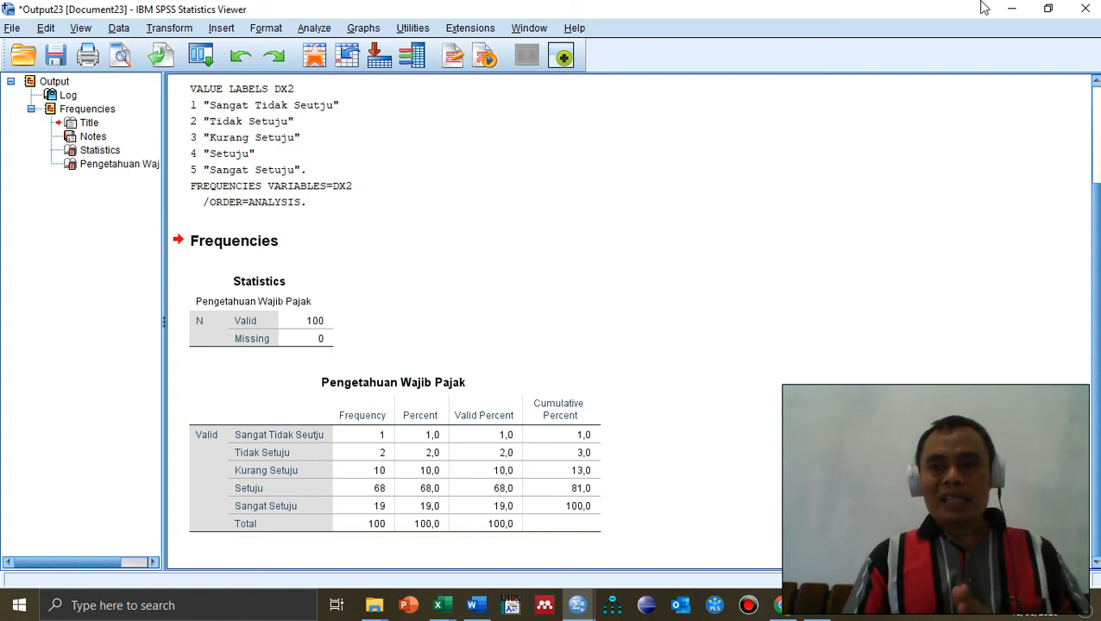
Step: Close the output viewer, return to the Syntax4 window and deselect the Pengetahuan Wajib Pajak block
left_click(1085, 9)
left_click(552, 323)
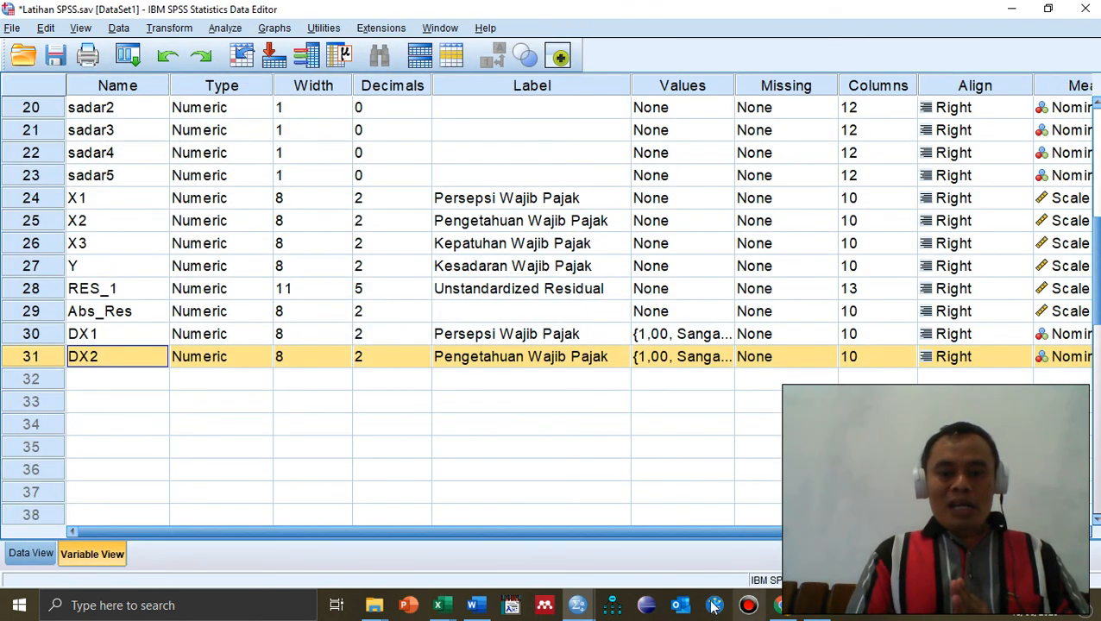
left_click(578, 605)
left_click(672, 557)
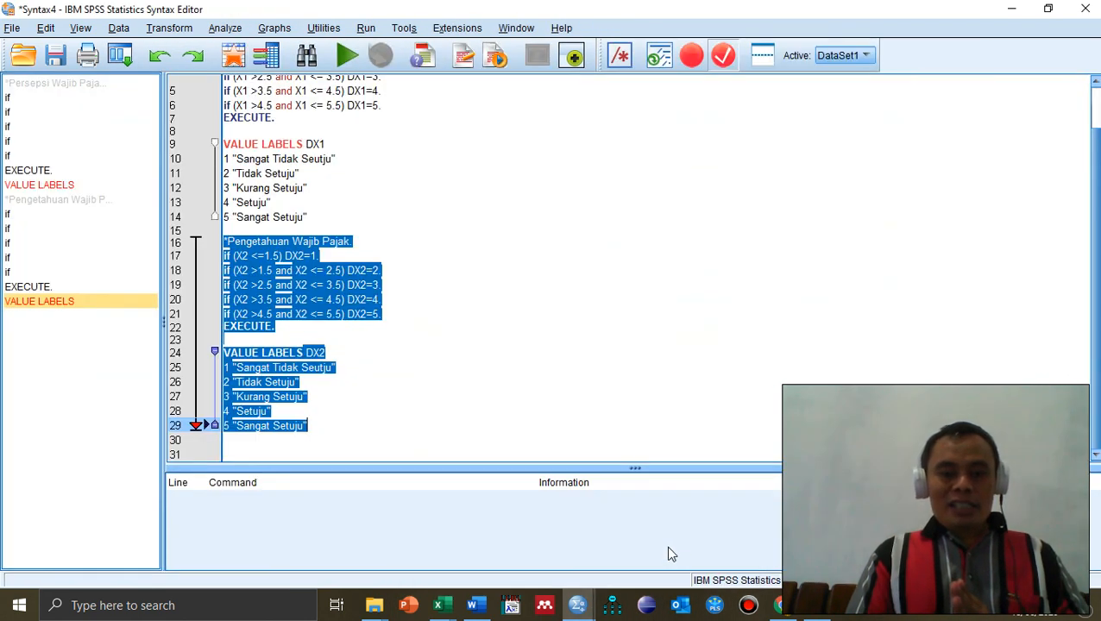
left_click(490, 424)
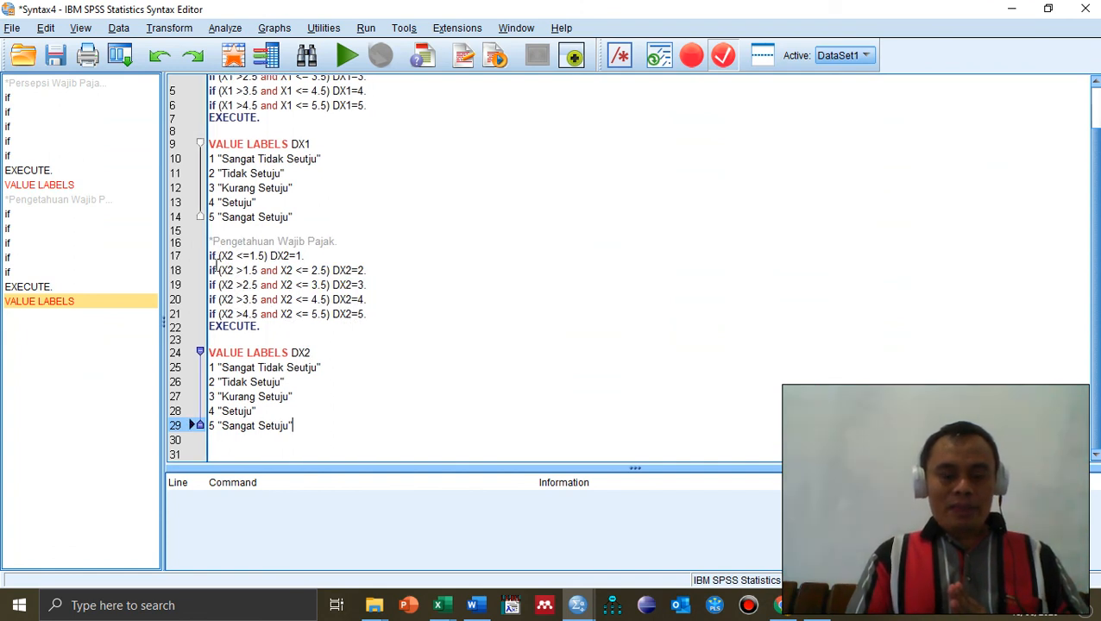